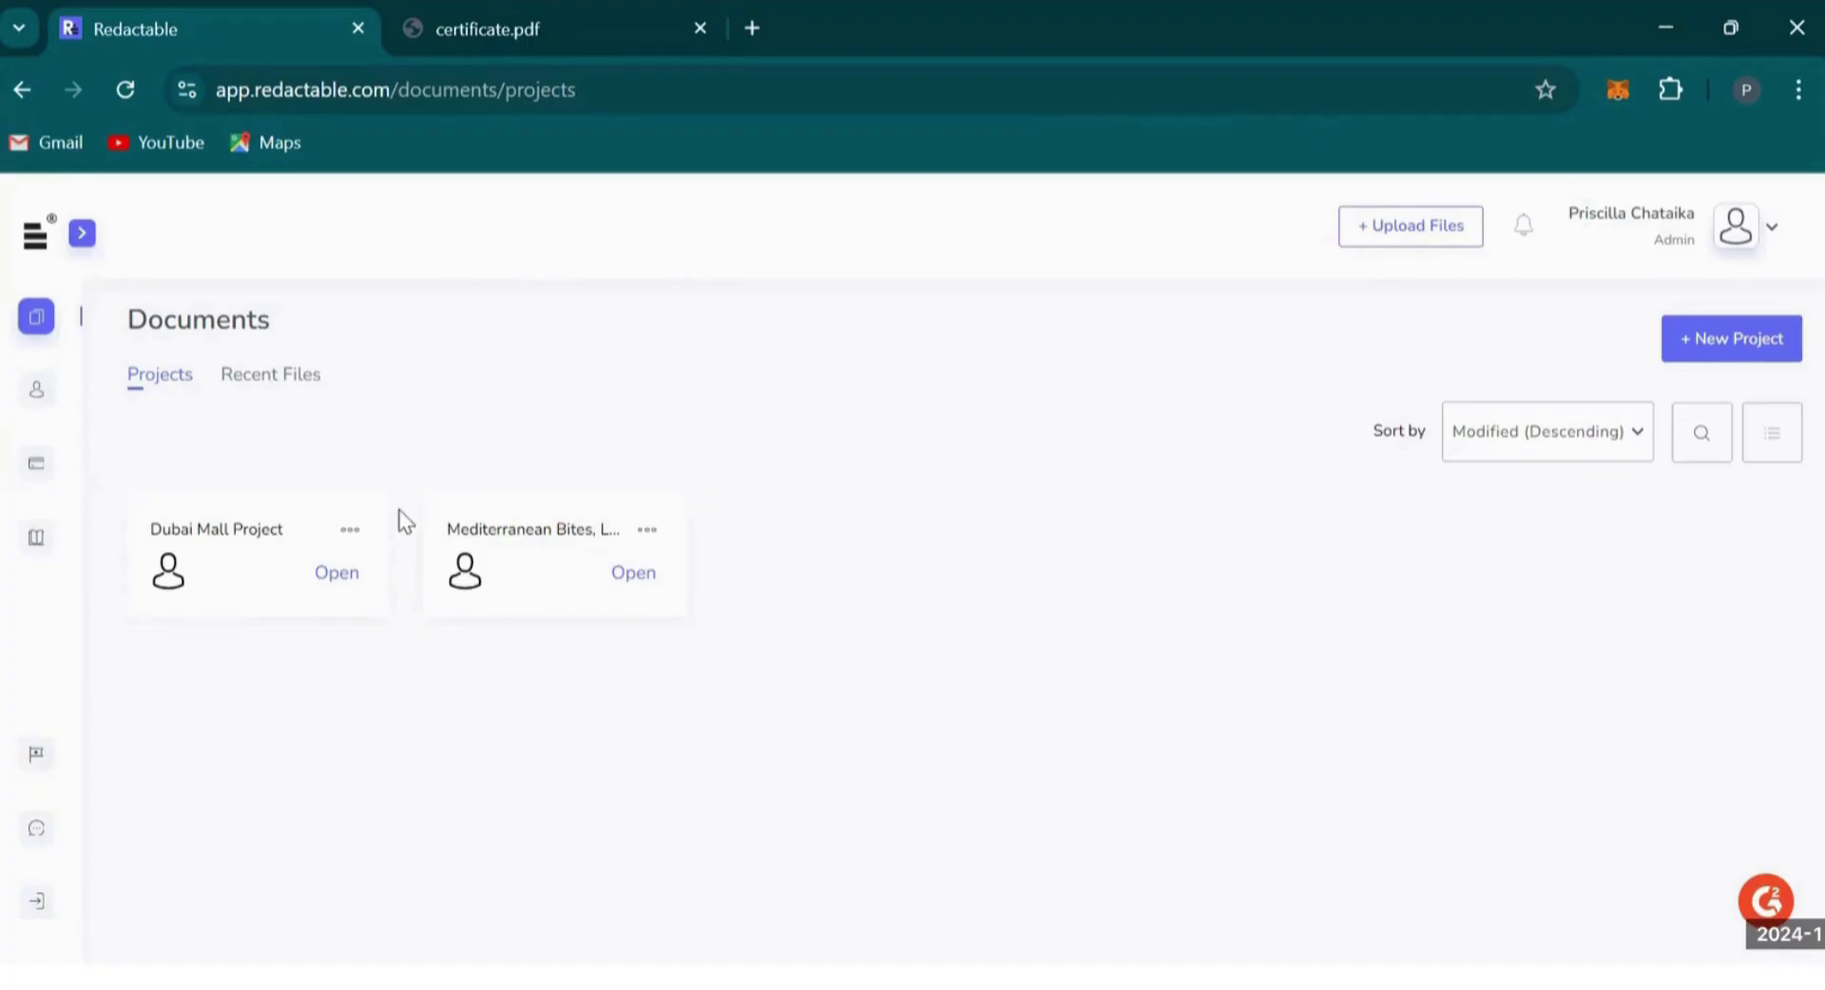
Look through the recent files list and the available file upload sources, leaving the upload dialog without adding files.
{"action": "left_click", "coordinate": [274, 387]}
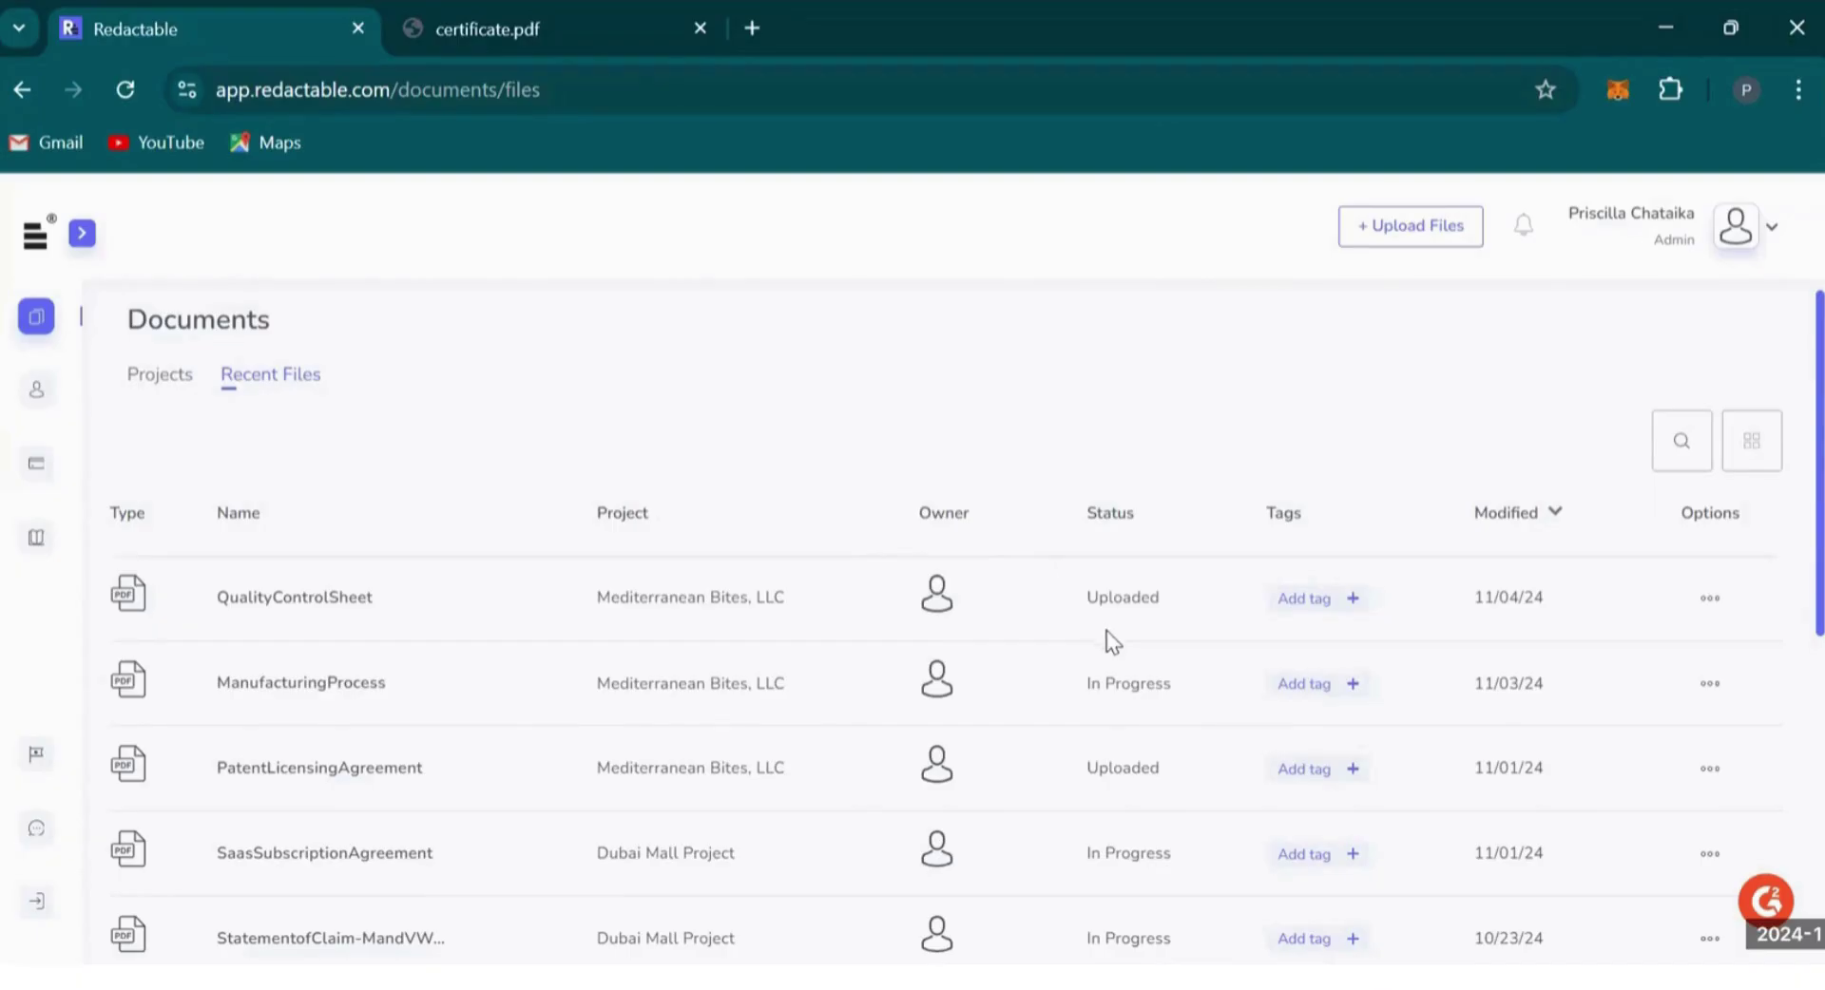
{"action": "scroll", "coordinate": [1141, 608], "scroll_direction": "down", "scroll_amount": 1}
{"action": "scroll", "coordinate": [1169, 567], "scroll_direction": "up", "scroll_amount": 1}
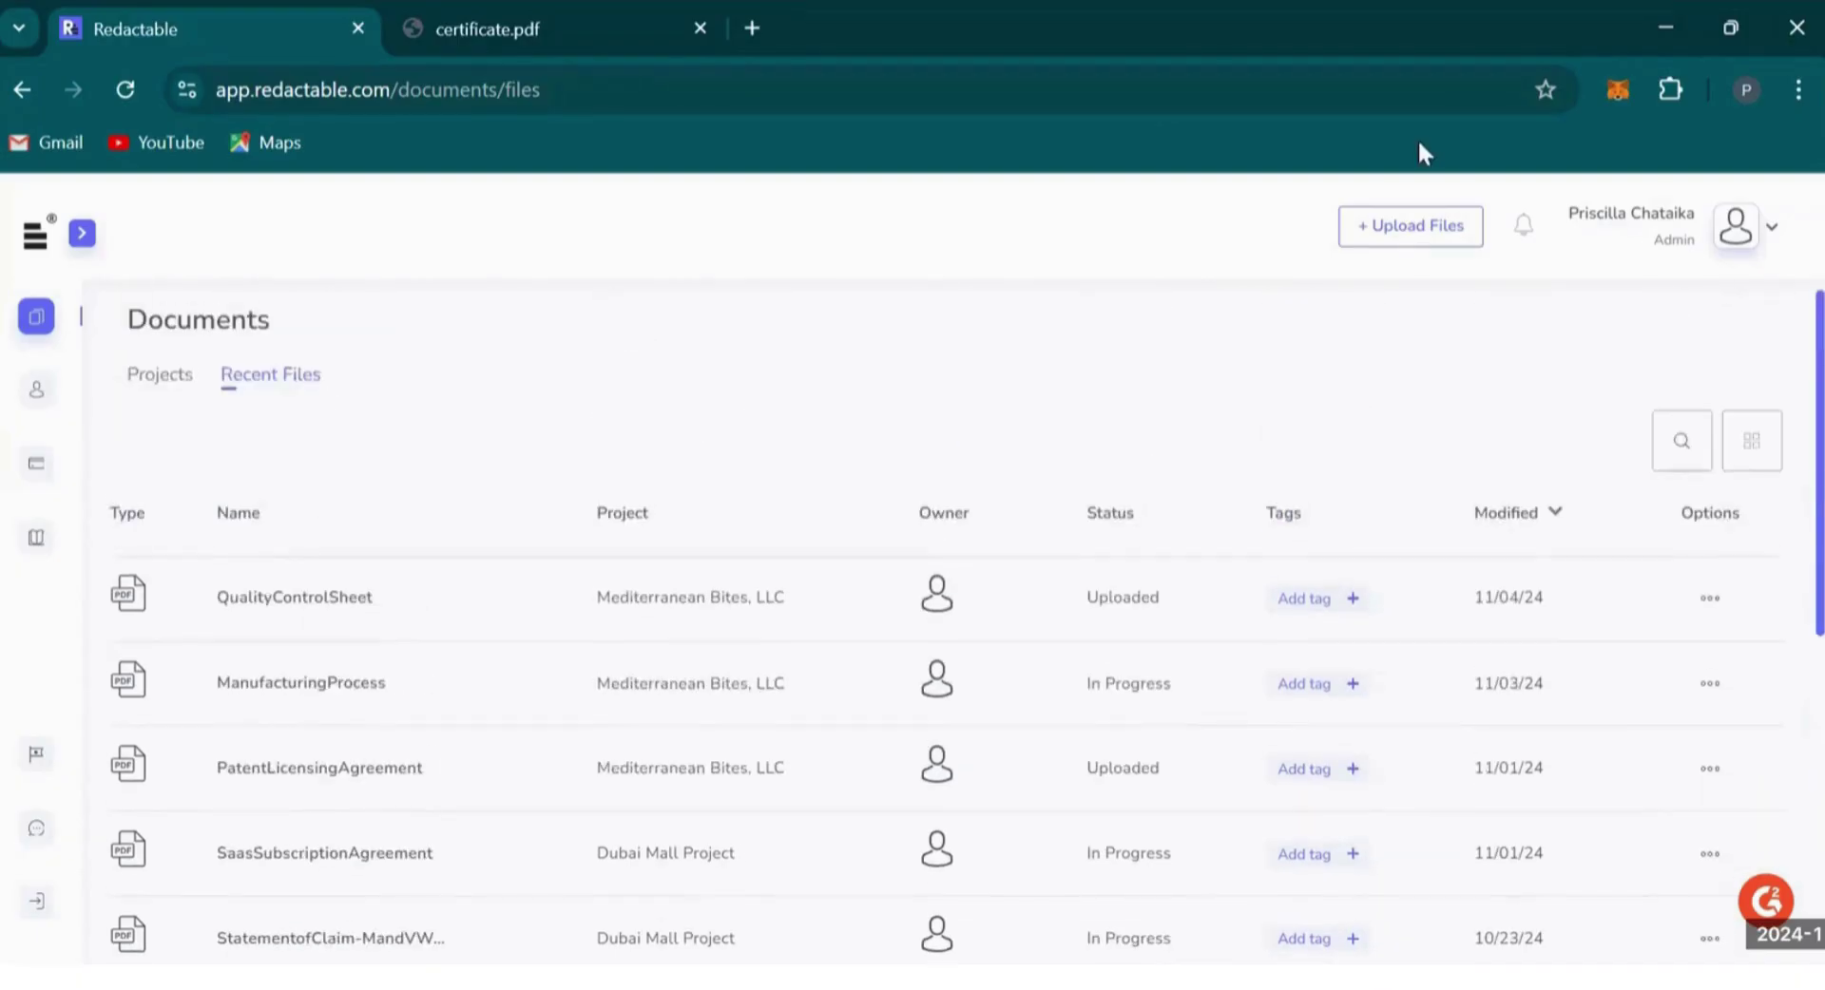
{"action": "left_click", "coordinate": [1412, 227]}
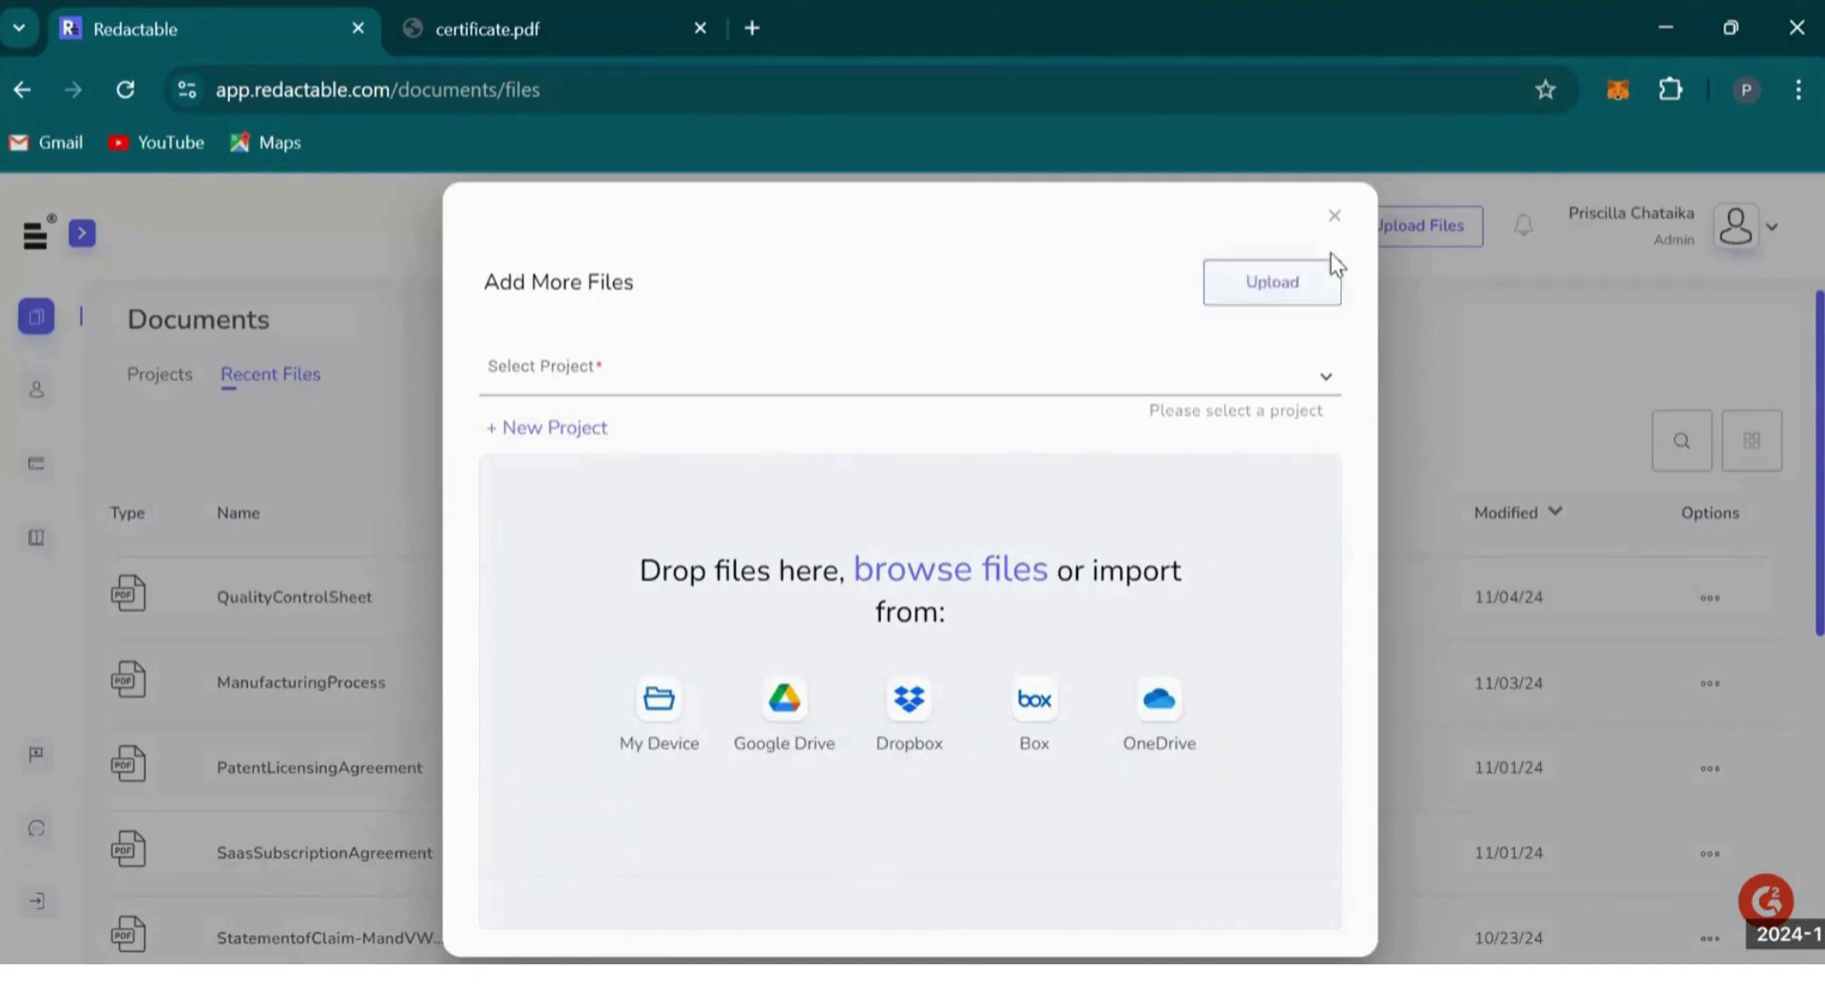
{"action": "left_click", "coordinate": [1336, 219]}
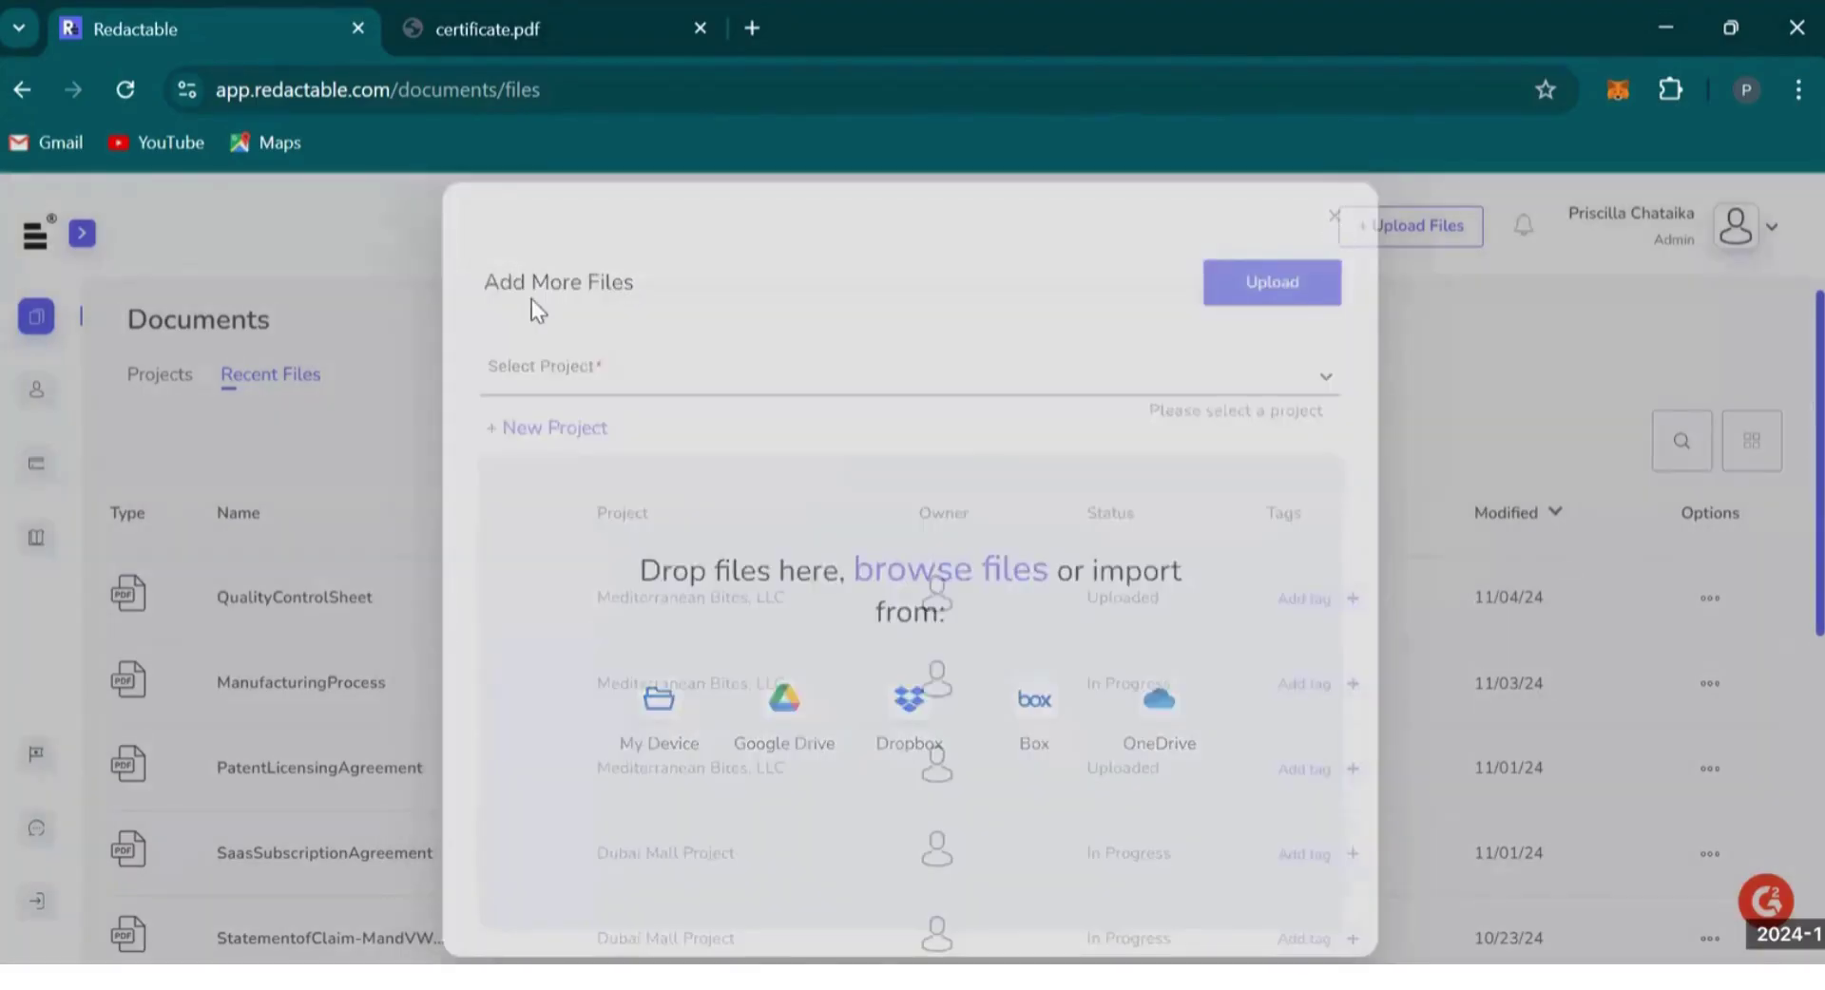
View the team members page, the redaction log and the introduction to the redaction log tour.
{"action": "left_click", "coordinate": [38, 392]}
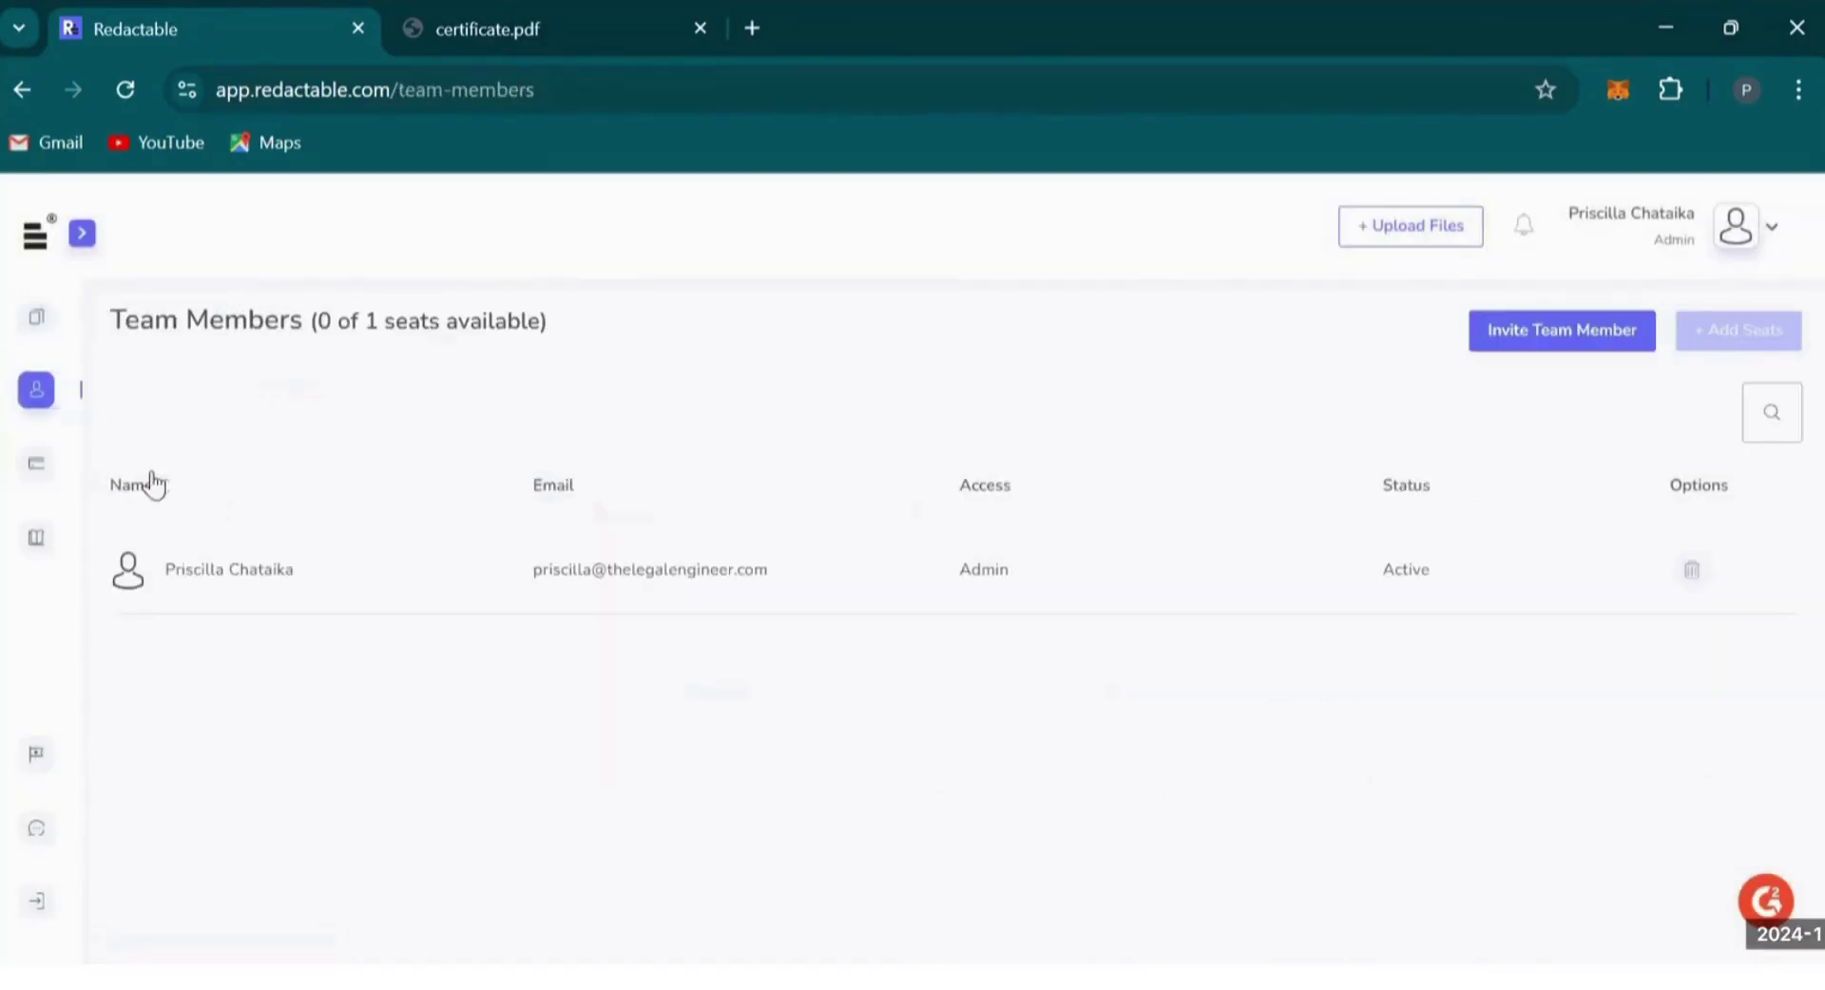
{"action": "left_click", "coordinate": [36, 538]}
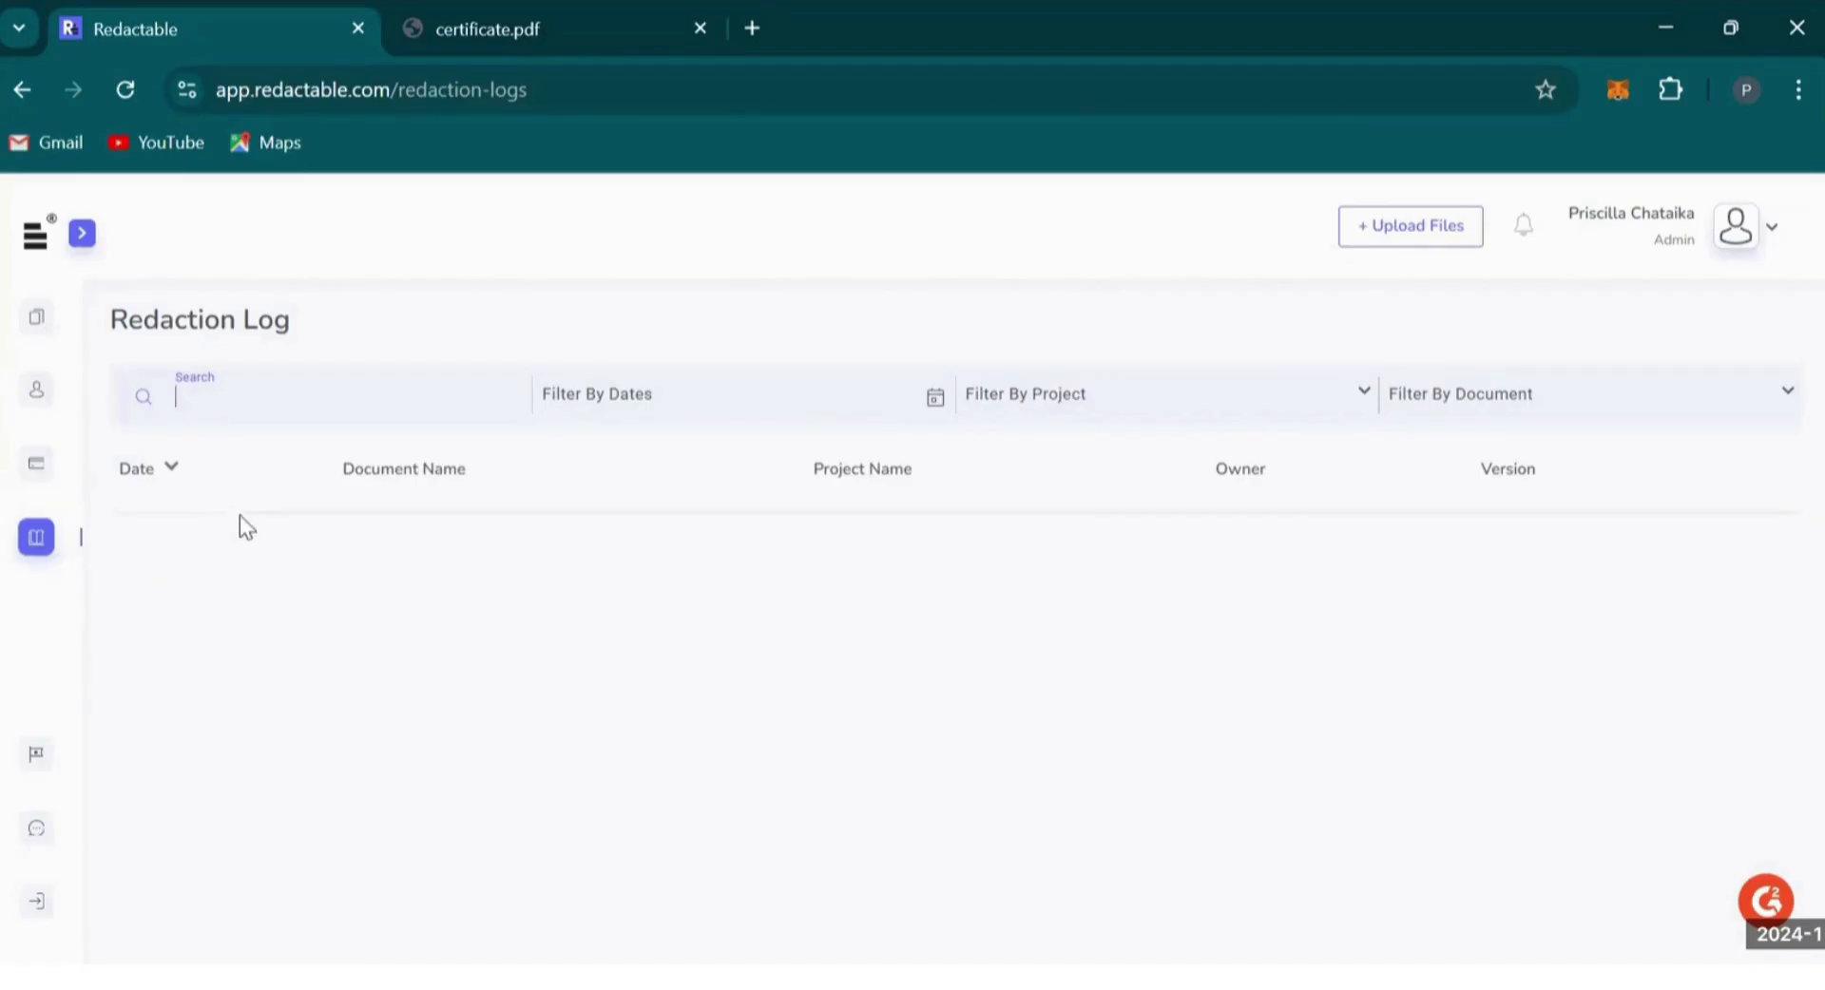
{"action": "left_click", "coordinate": [36, 754]}
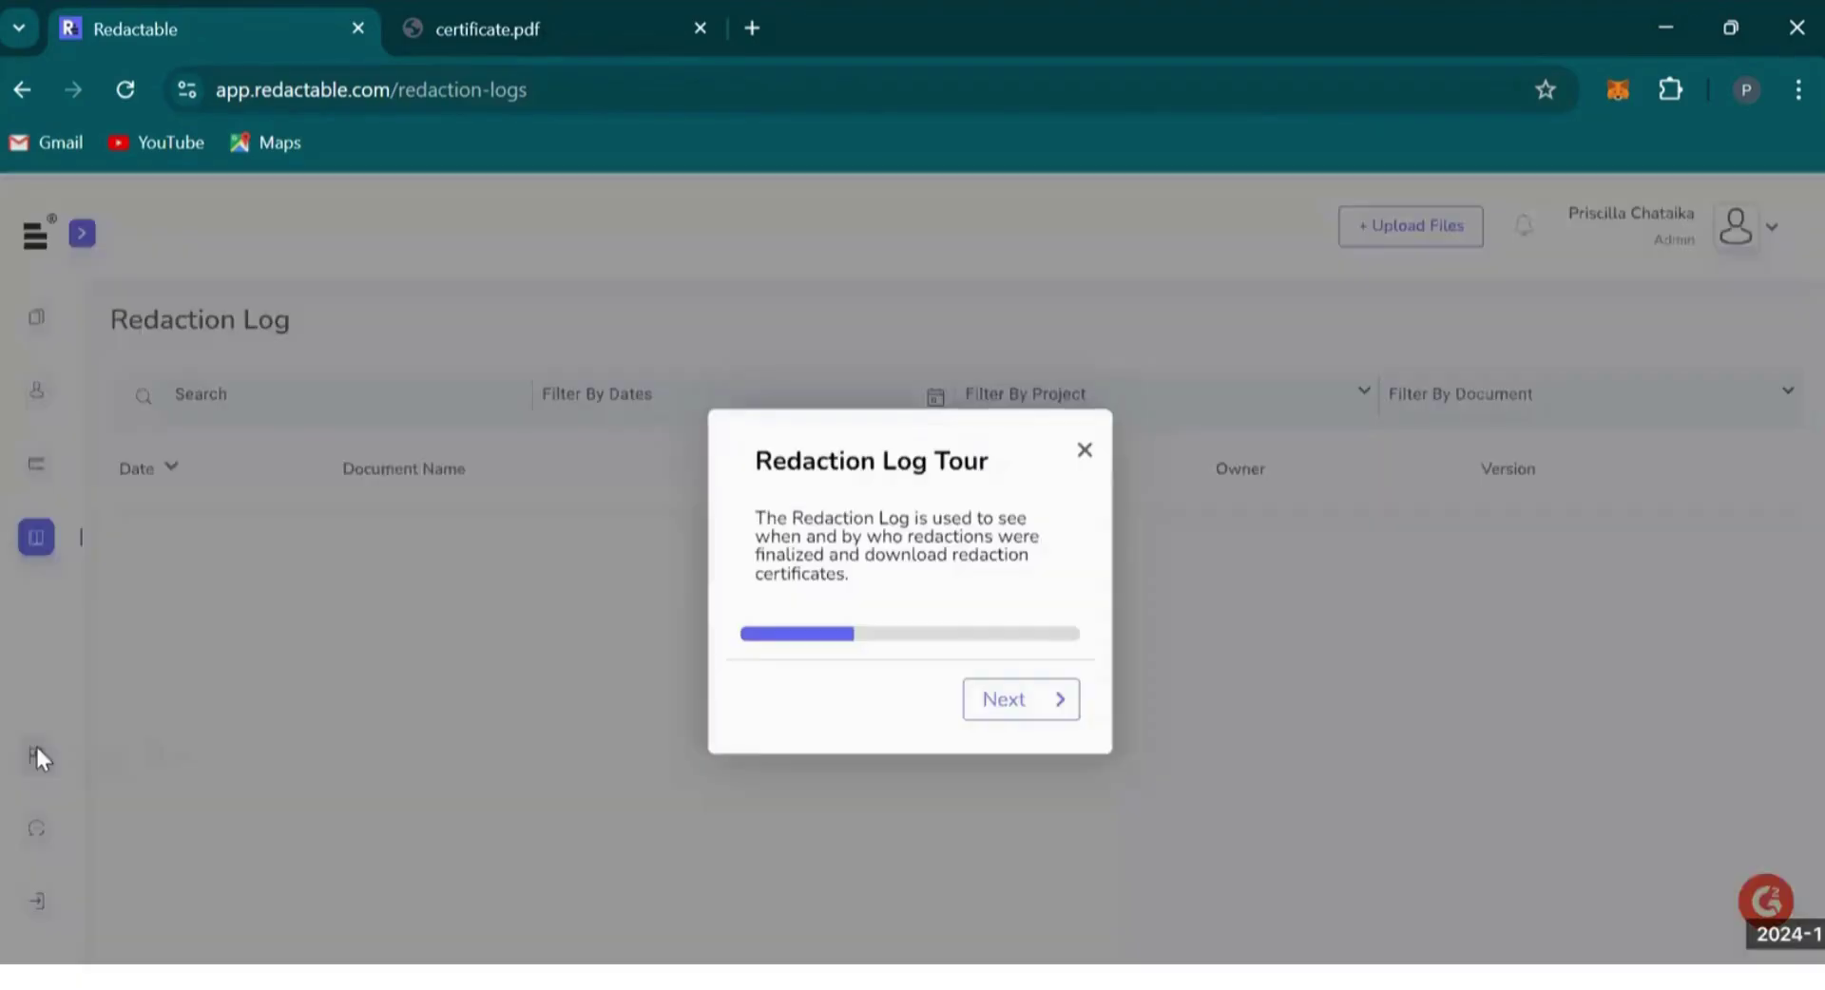
{"action": "left_click", "coordinate": [611, 578]}
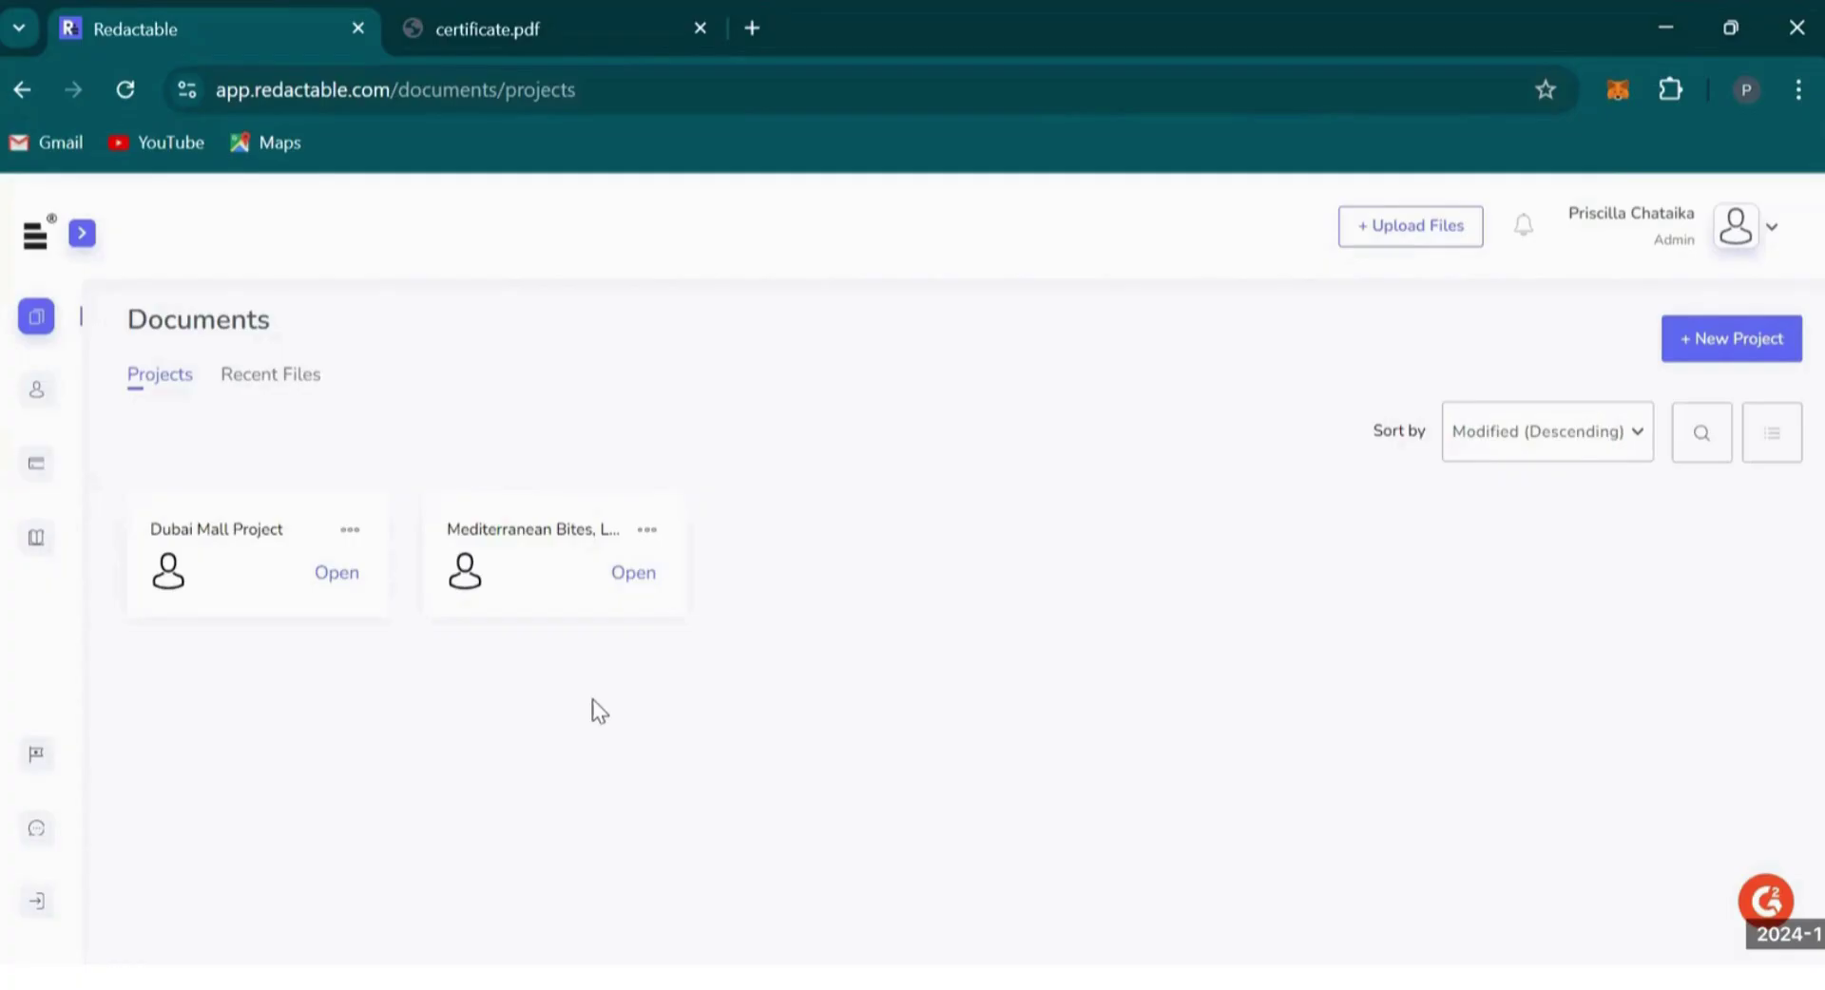
Open PatentLicensingAgreement from the Mediterranean Bites, LLC project for redaction and run the Auto redaction type on it.
{"action": "left_click", "coordinate": [623, 575]}
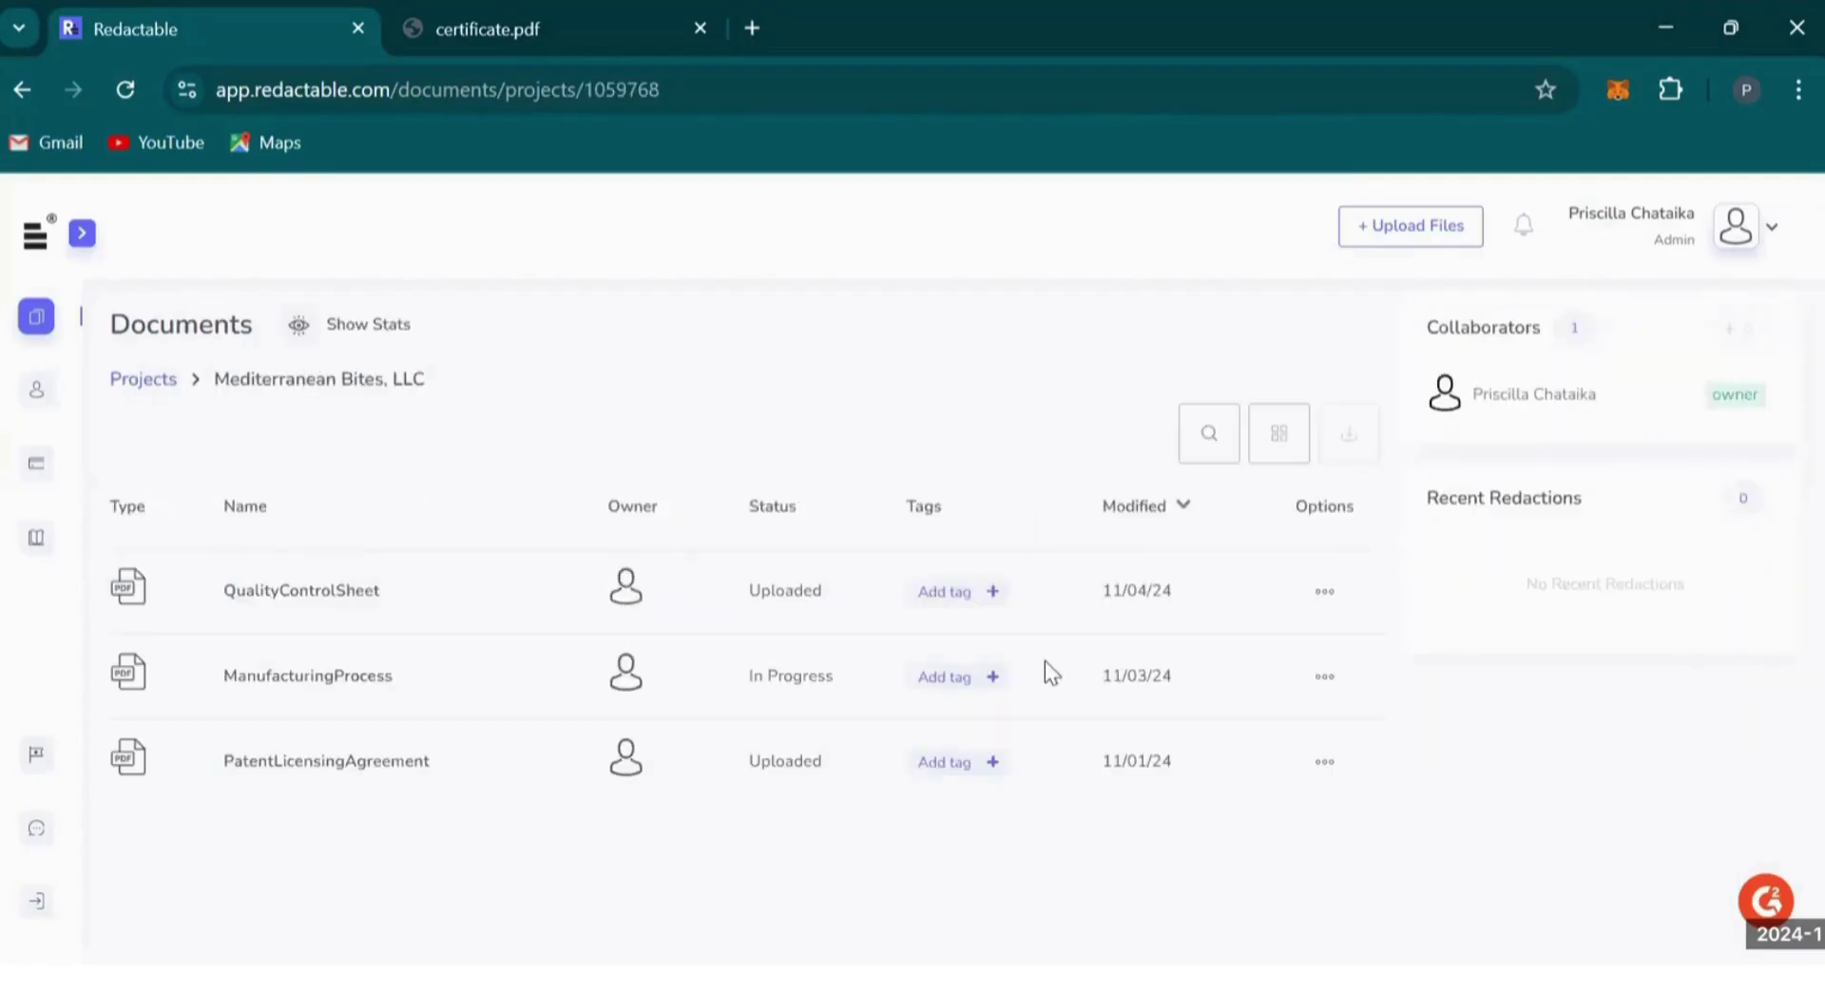
{"action": "left_click", "coordinate": [1331, 768]}
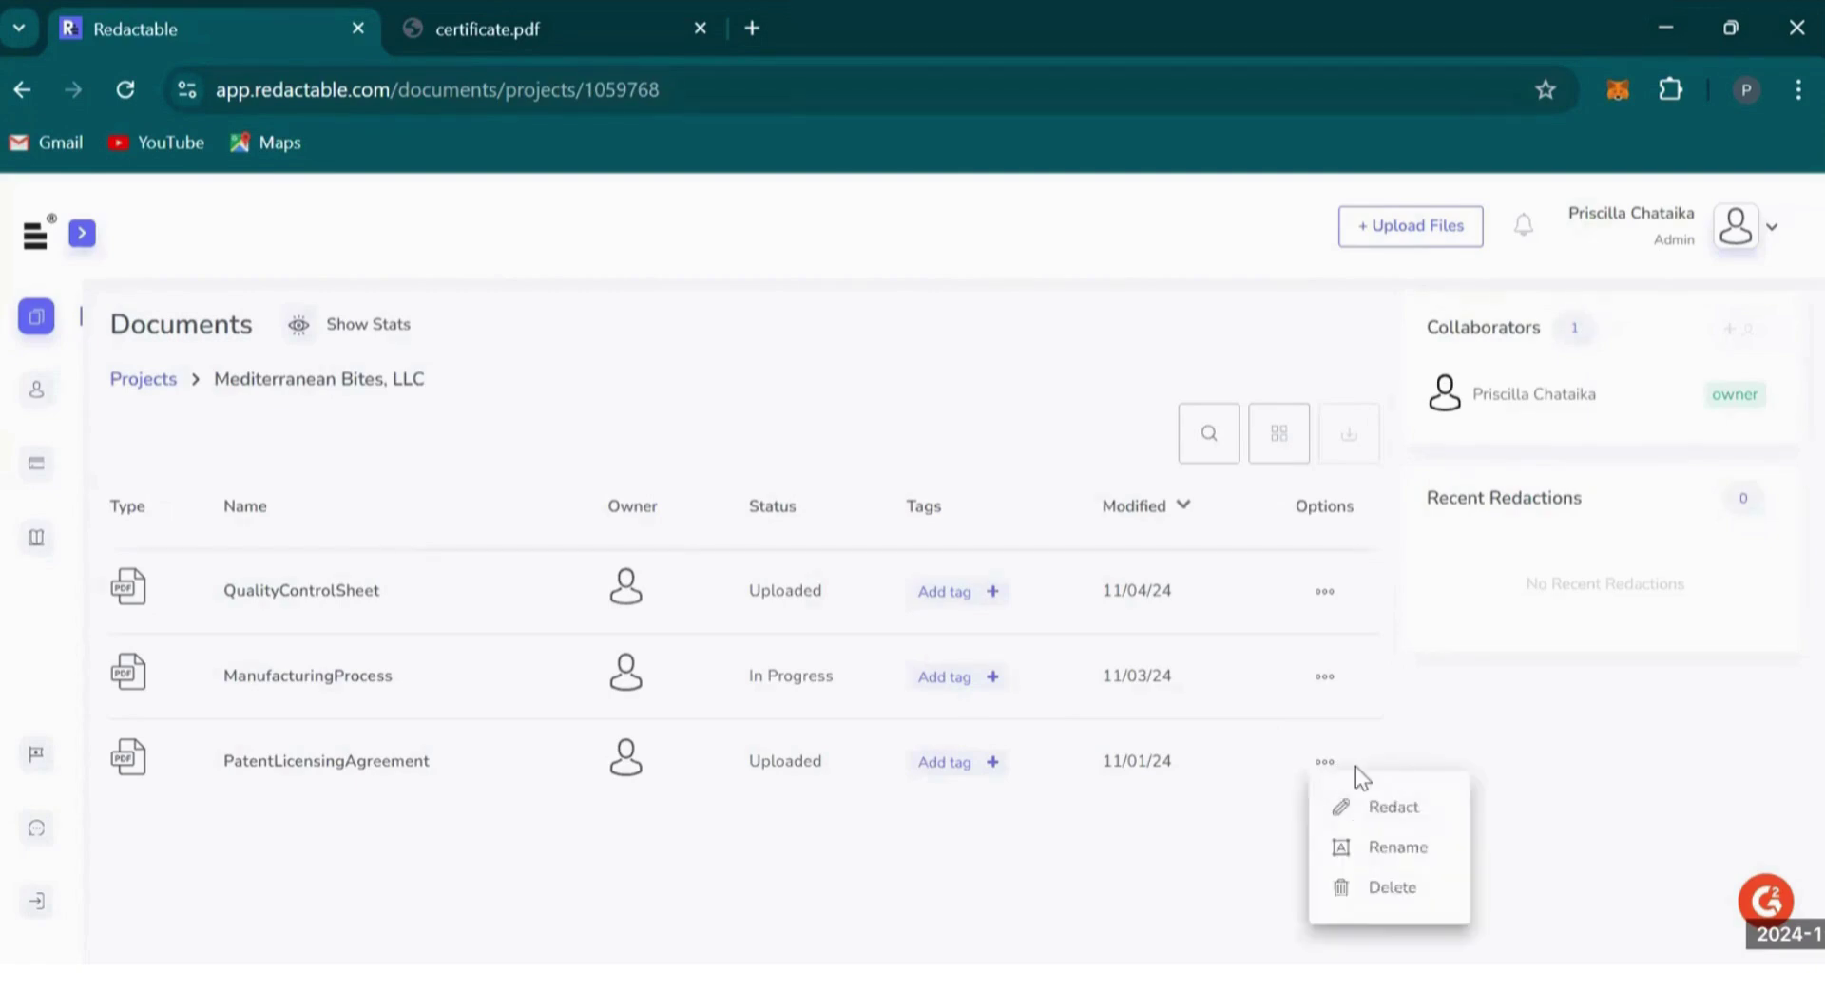
{"action": "left_click", "coordinate": [1359, 812]}
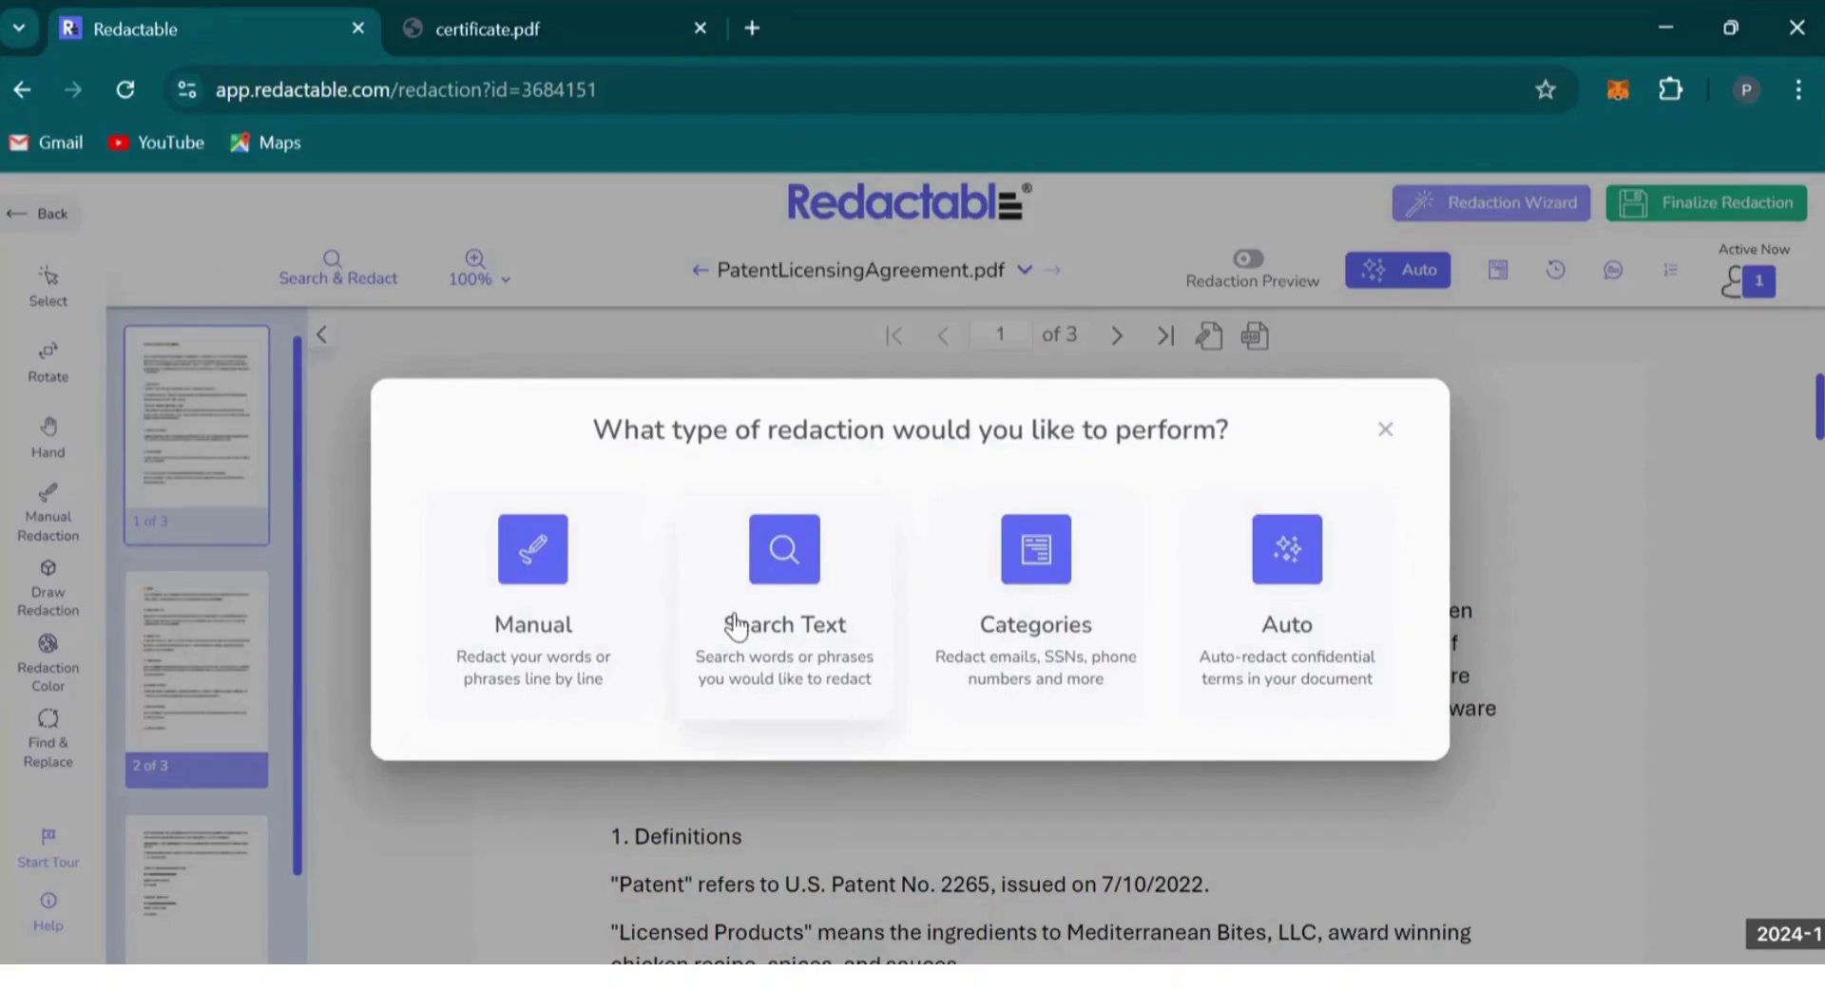
{"action": "left_click", "coordinate": [1354, 649]}
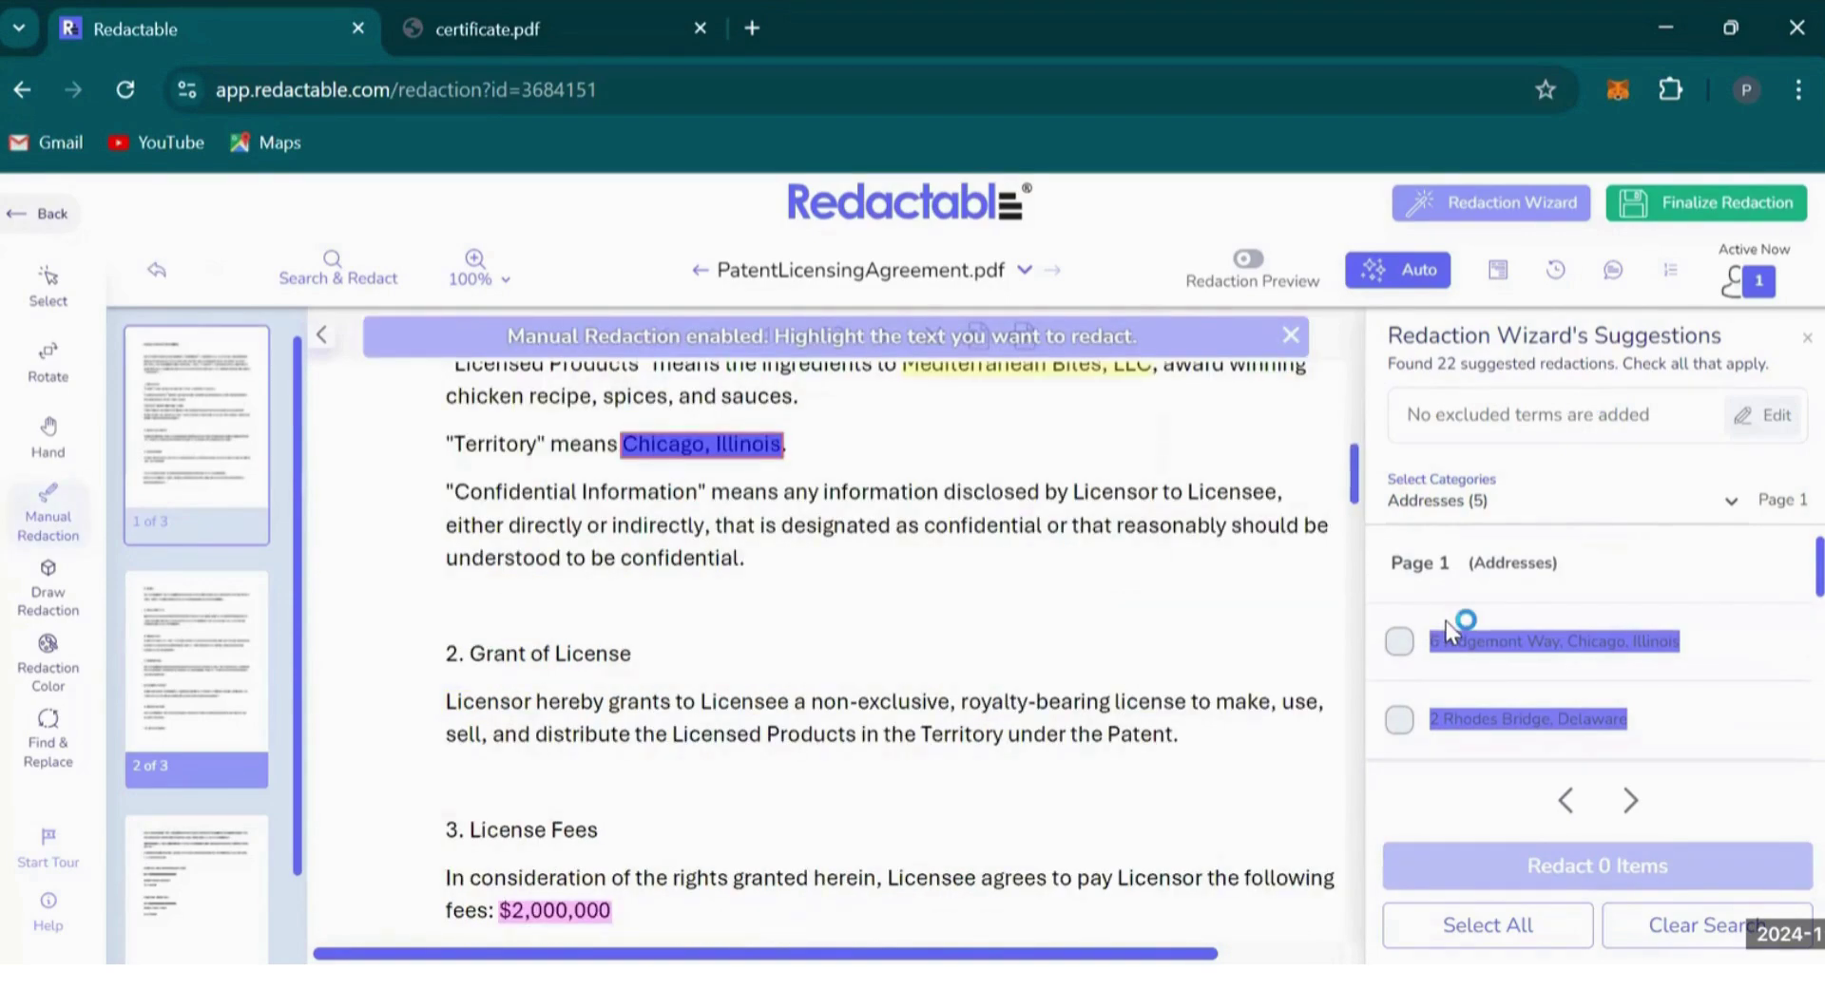
Select the suggested address redactions for both parties' business addresses, "Chicago, Illinois" on page 1 and "Chicago" on page 2.
{"action": "left_click", "coordinate": [1399, 641]}
{"action": "left_click", "coordinate": [1398, 720]}
{"action": "scroll", "coordinate": [1398, 723], "scroll_direction": "down", "scroll_amount": 3}
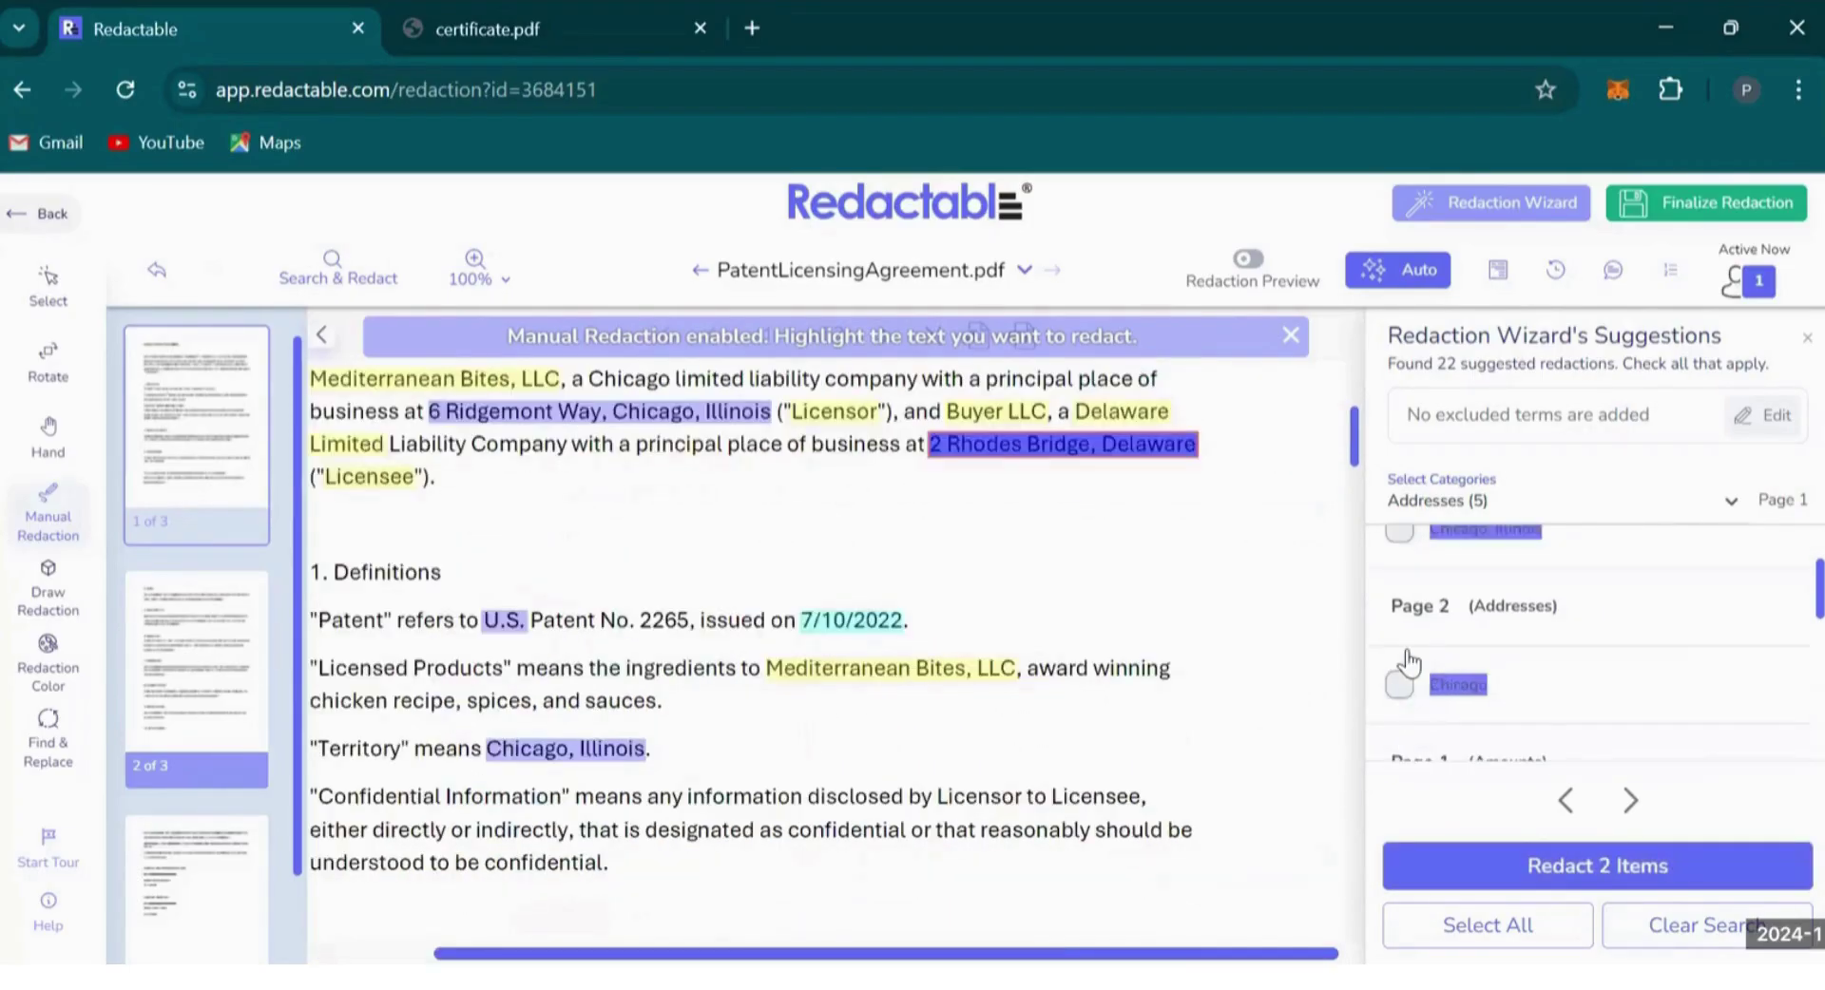
{"action": "left_click", "coordinate": [1399, 682]}
{"action": "scroll", "coordinate": [1402, 647], "scroll_direction": "up", "scroll_amount": 2}
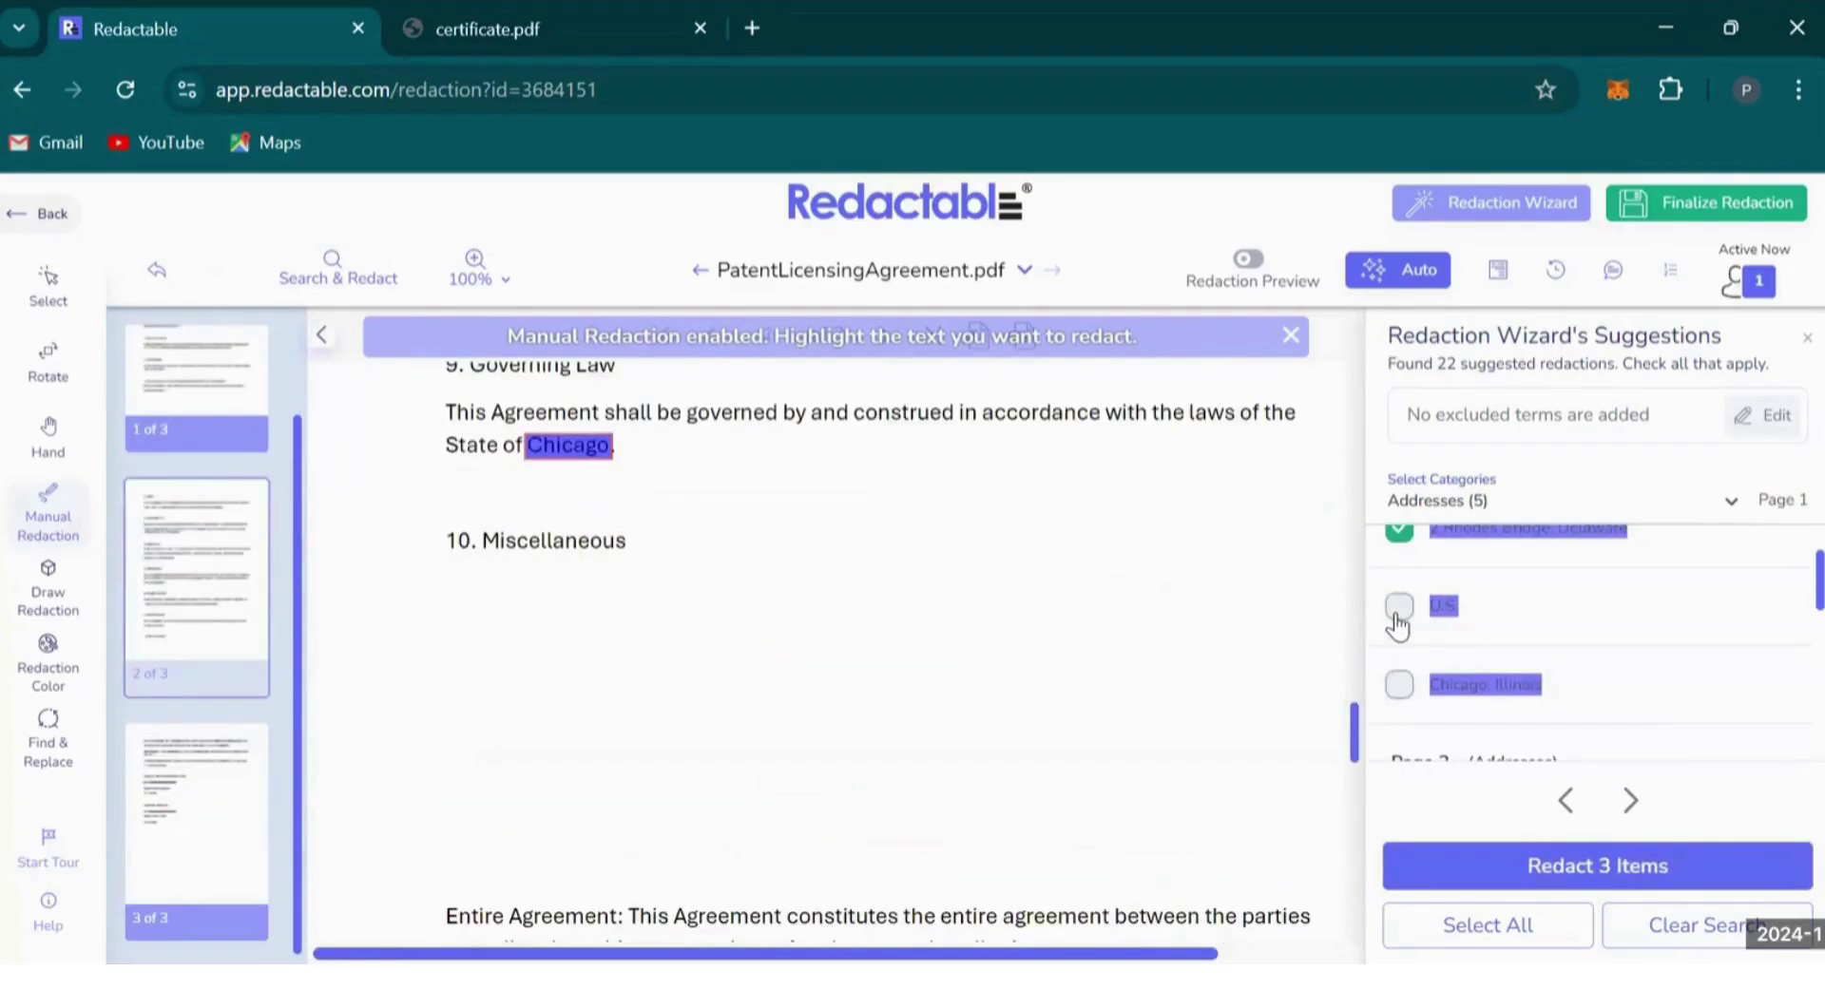
{"action": "left_click", "coordinate": [1398, 682]}
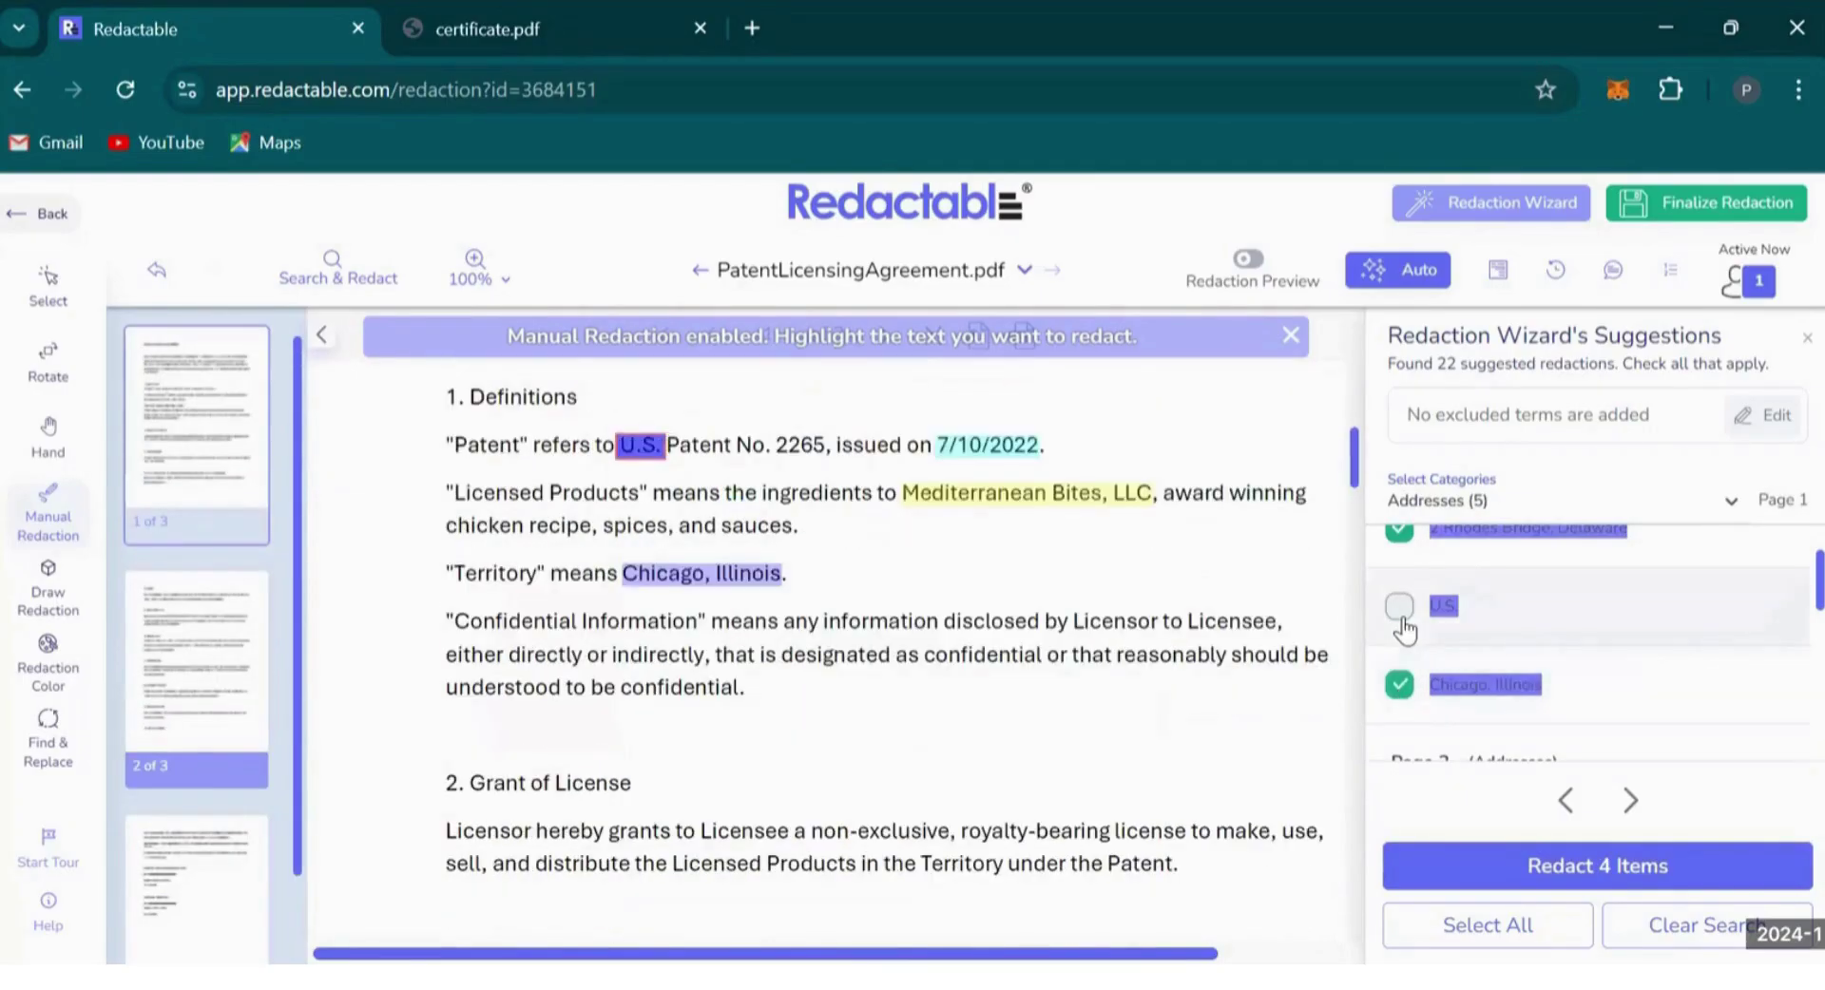
Manually redact "Licensor hereby grants to Licensee a non-exclusive" in the Grant of License section.
{"action": "scroll", "coordinate": [570, 666], "scroll_direction": "down", "scroll_amount": 2}
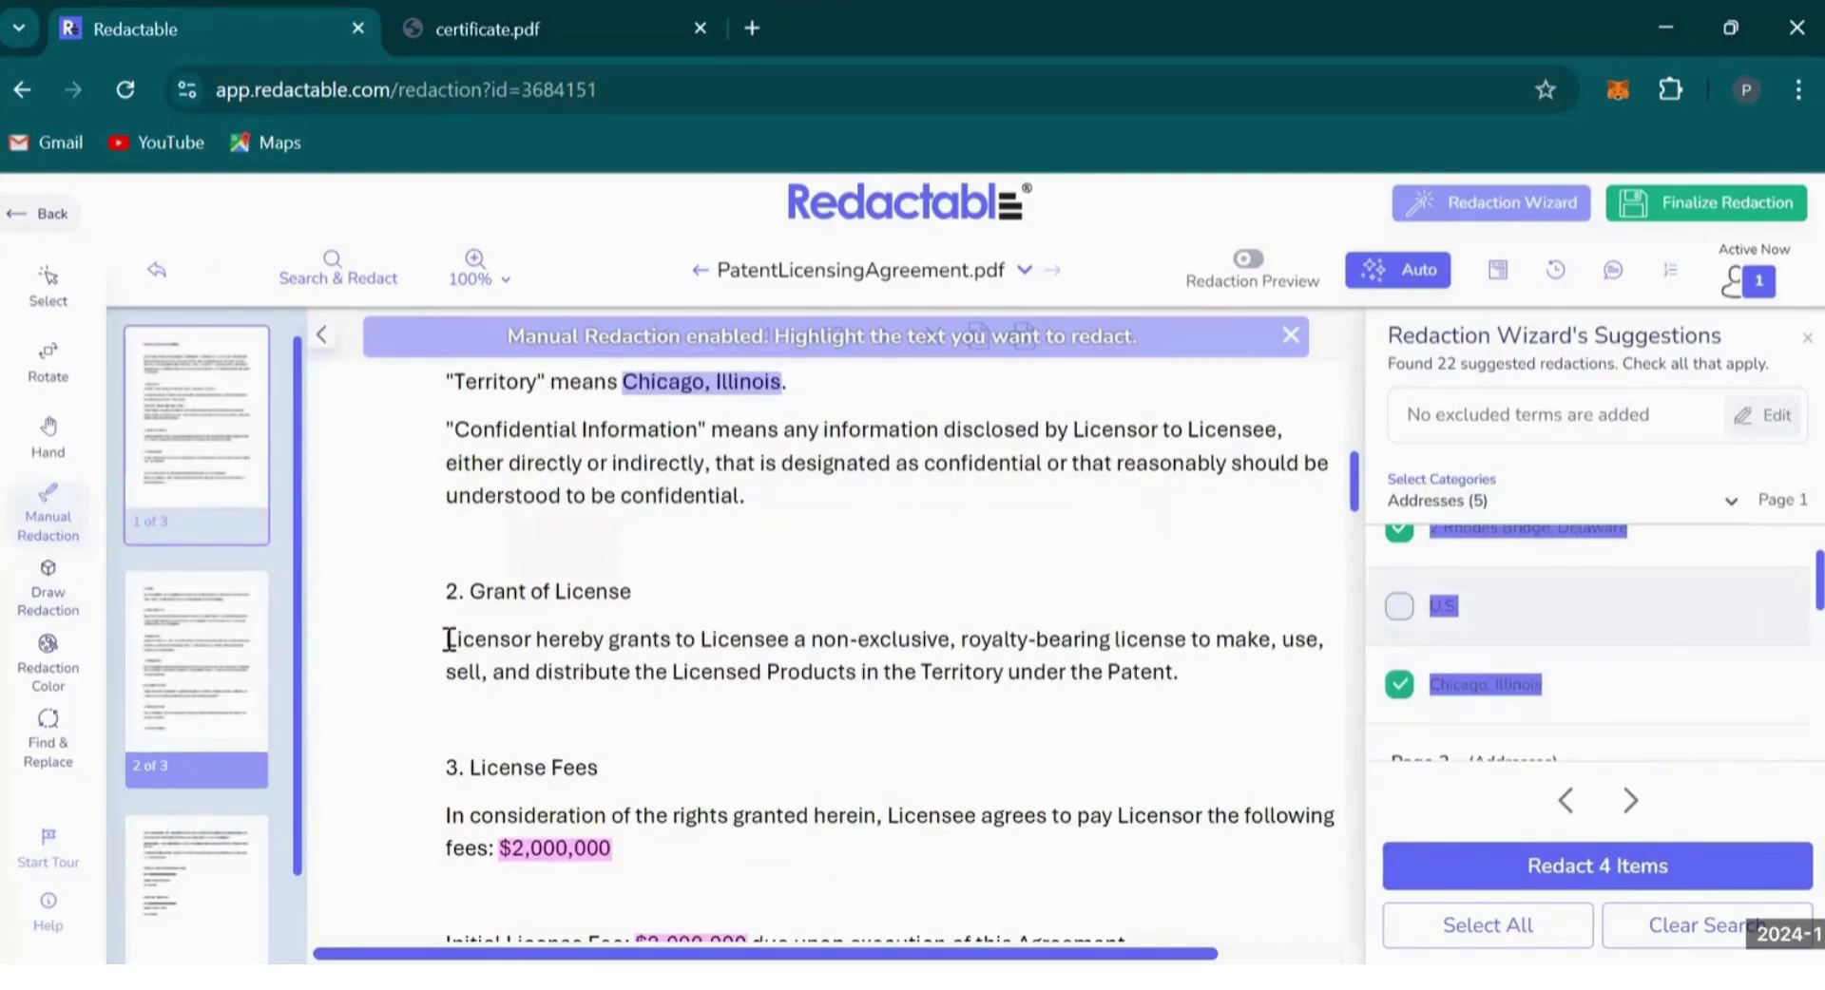
{"action": "left_click_drag", "start_coordinate": [449, 640], "coordinate": [534, 641]}
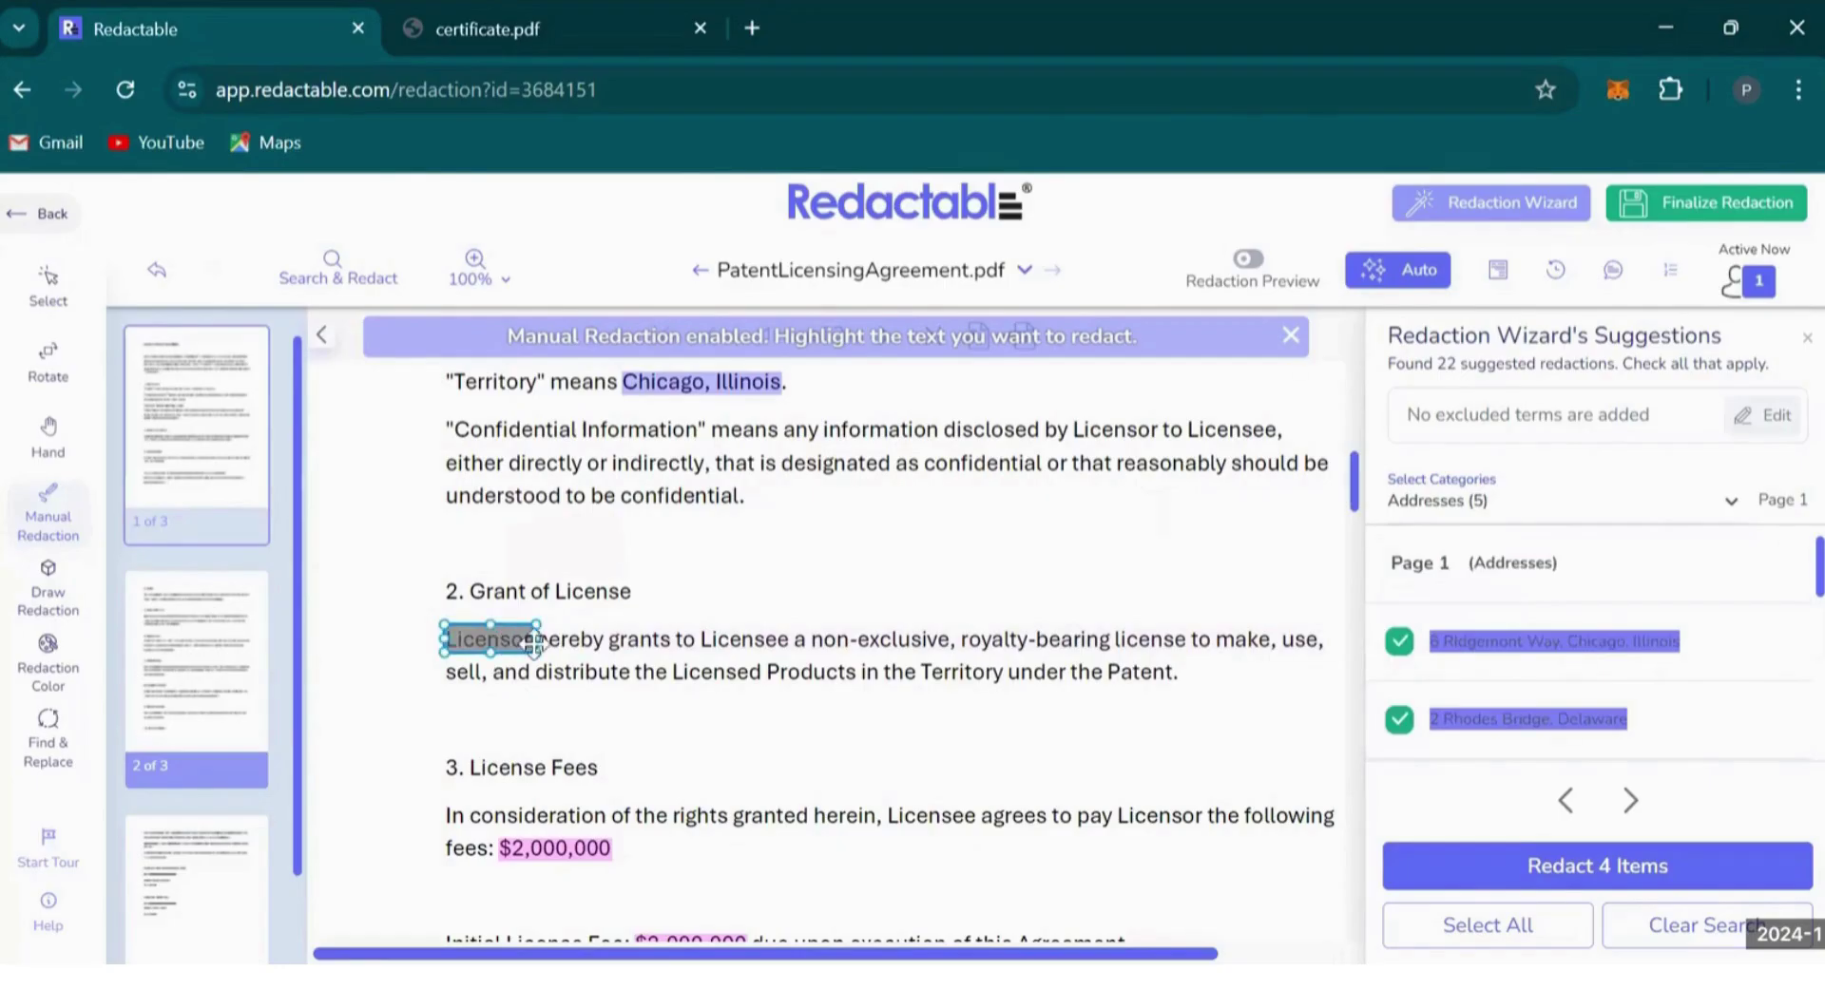
{"action": "left_click_drag", "start_coordinate": [536, 639], "coordinate": [950, 624]}
{"action": "left_click", "coordinate": [899, 610]}
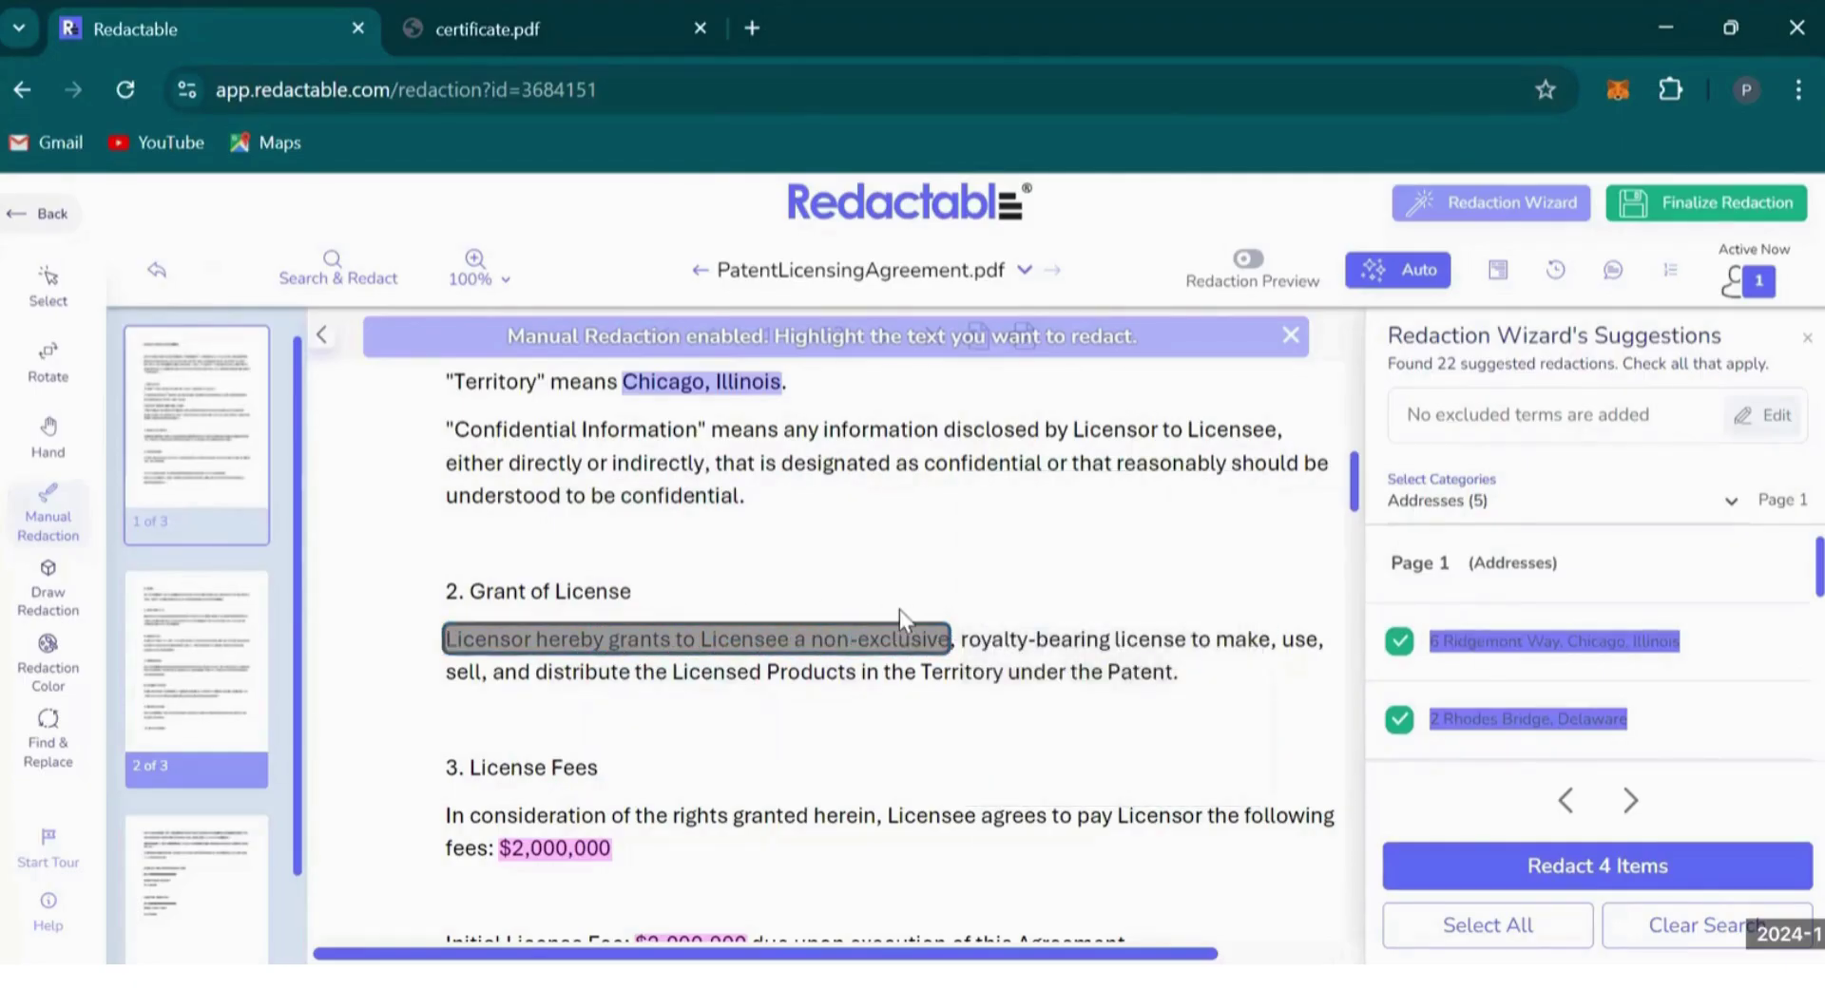
Redact the selected address suggestions and review the redactions across page 1 with Redaction Preview on.
{"action": "scroll", "coordinate": [1464, 617], "scroll_direction": "down", "scroll_amount": 2}
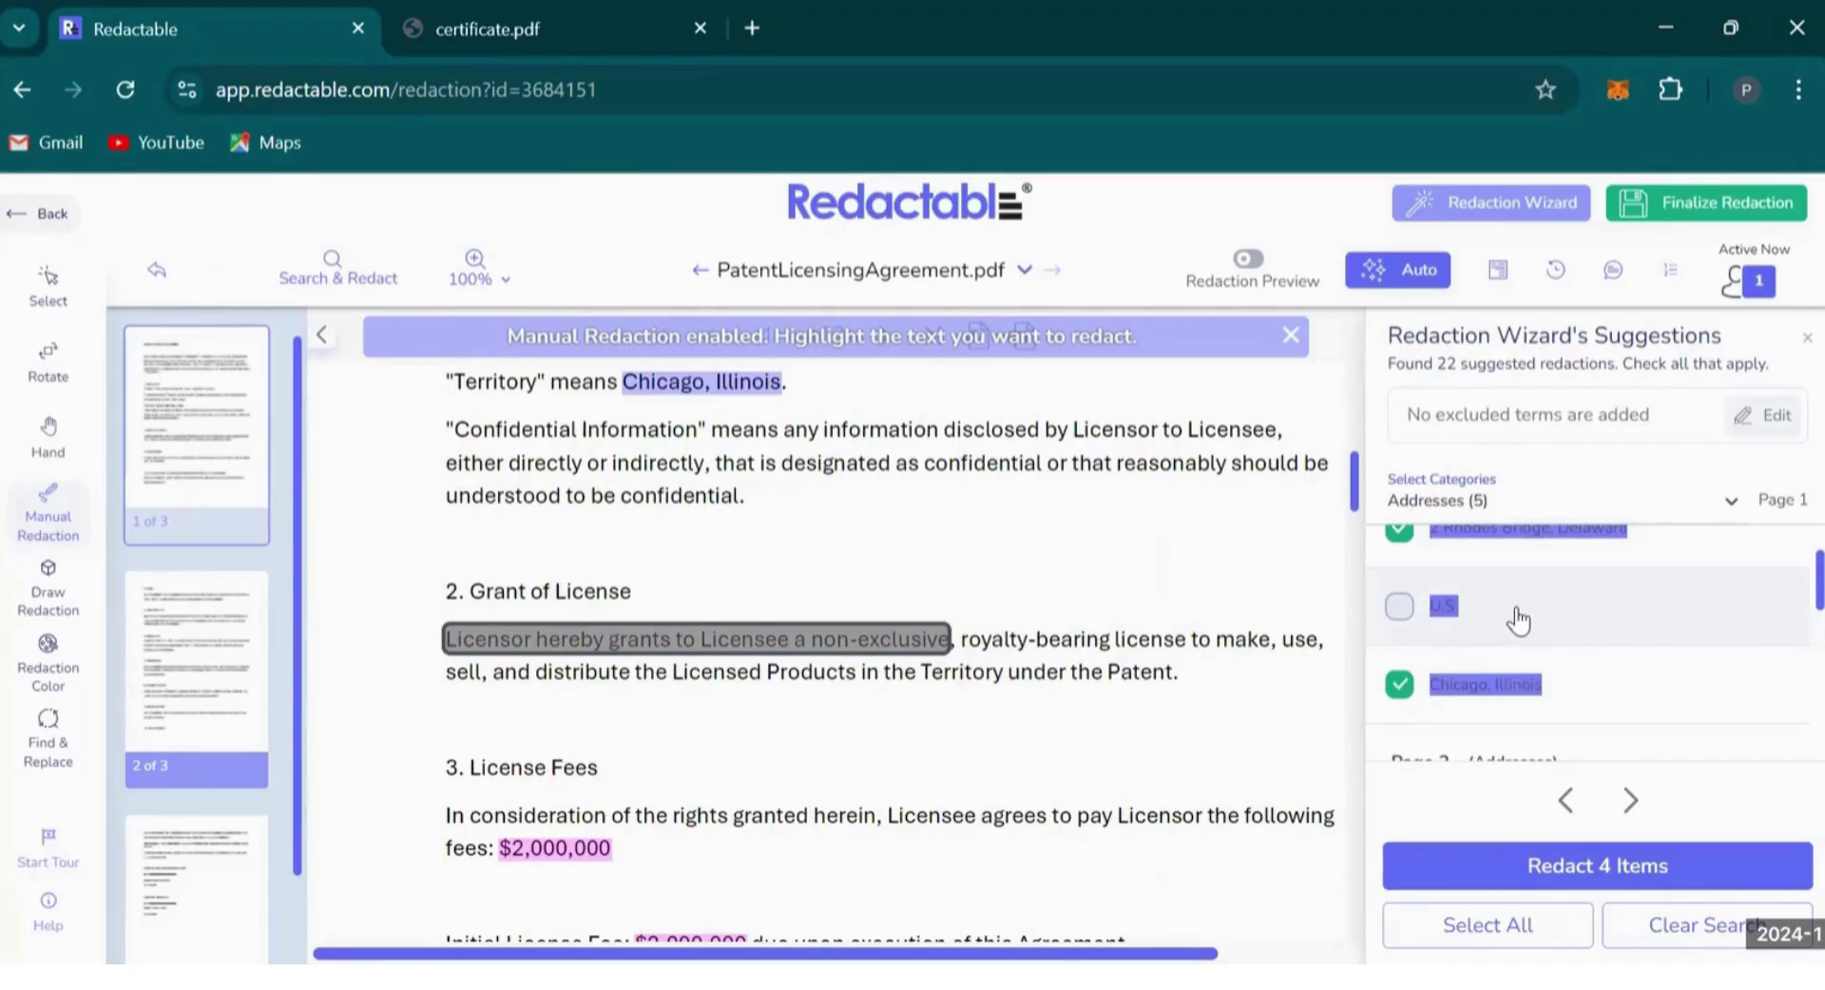
{"action": "left_click", "coordinate": [1471, 875]}
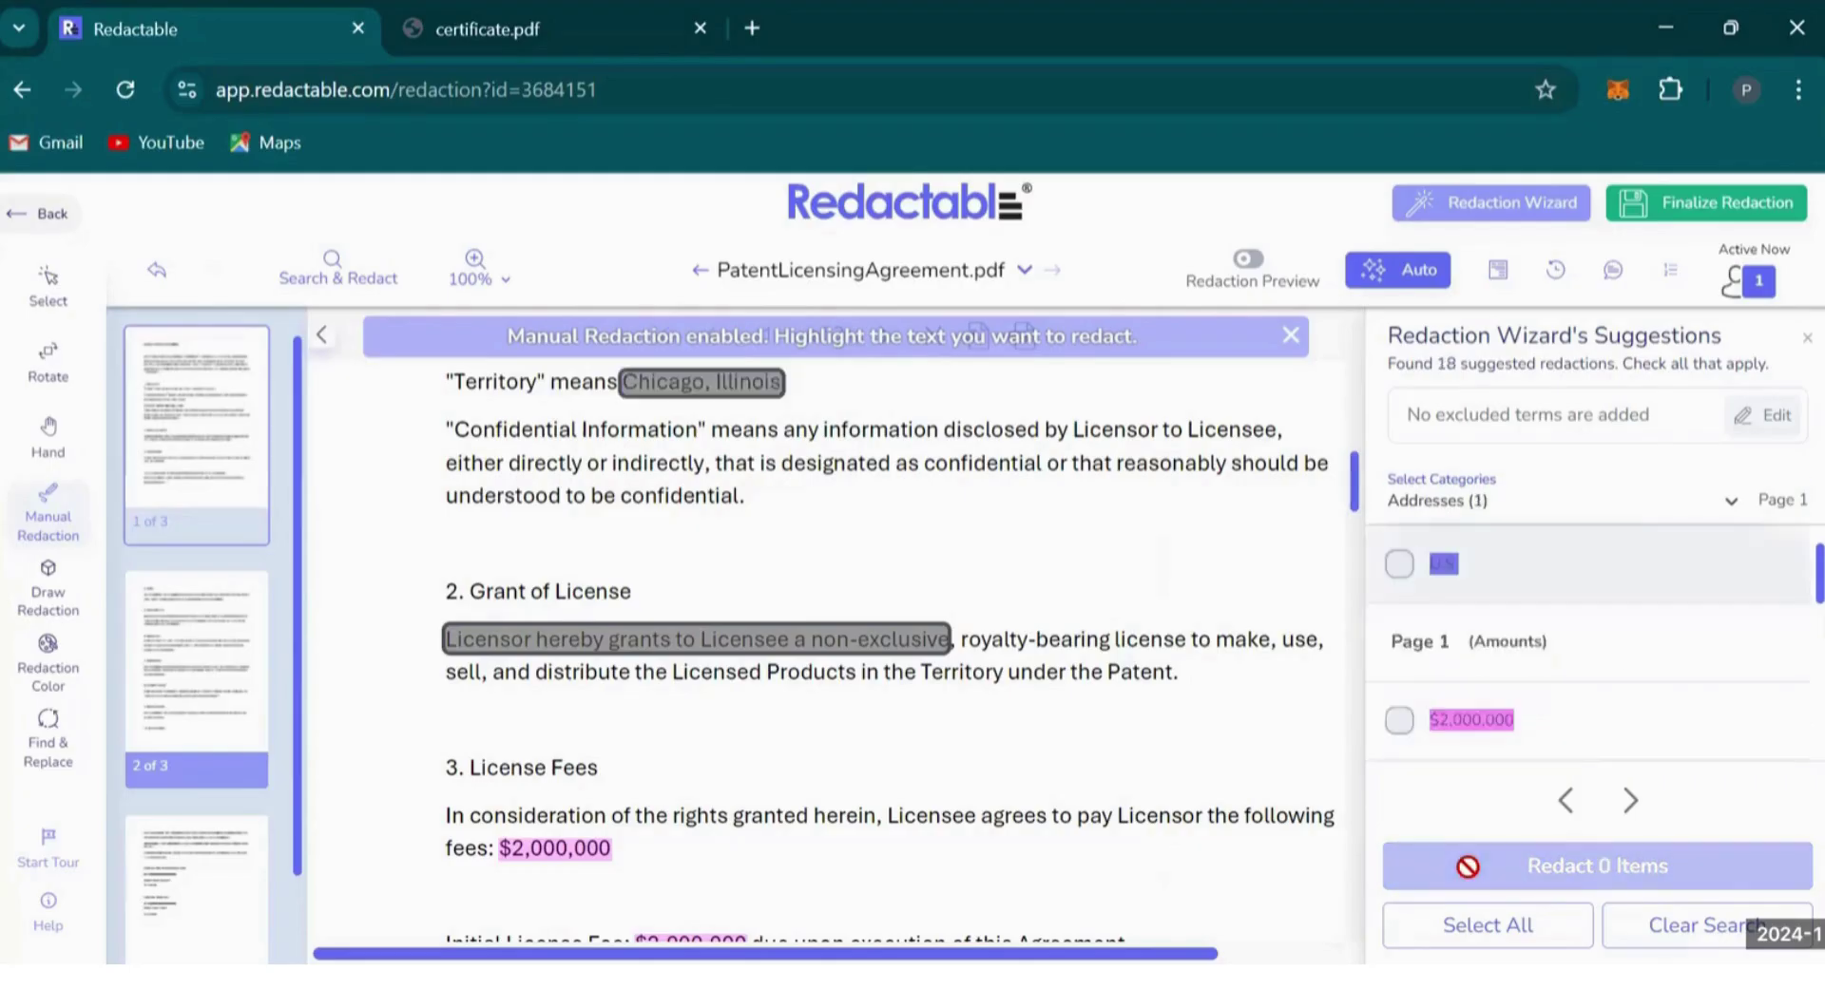
{"action": "left_click", "coordinate": [1254, 266]}
{"action": "scroll", "coordinate": [854, 547], "scroll_direction": "up", "scroll_amount": 2}
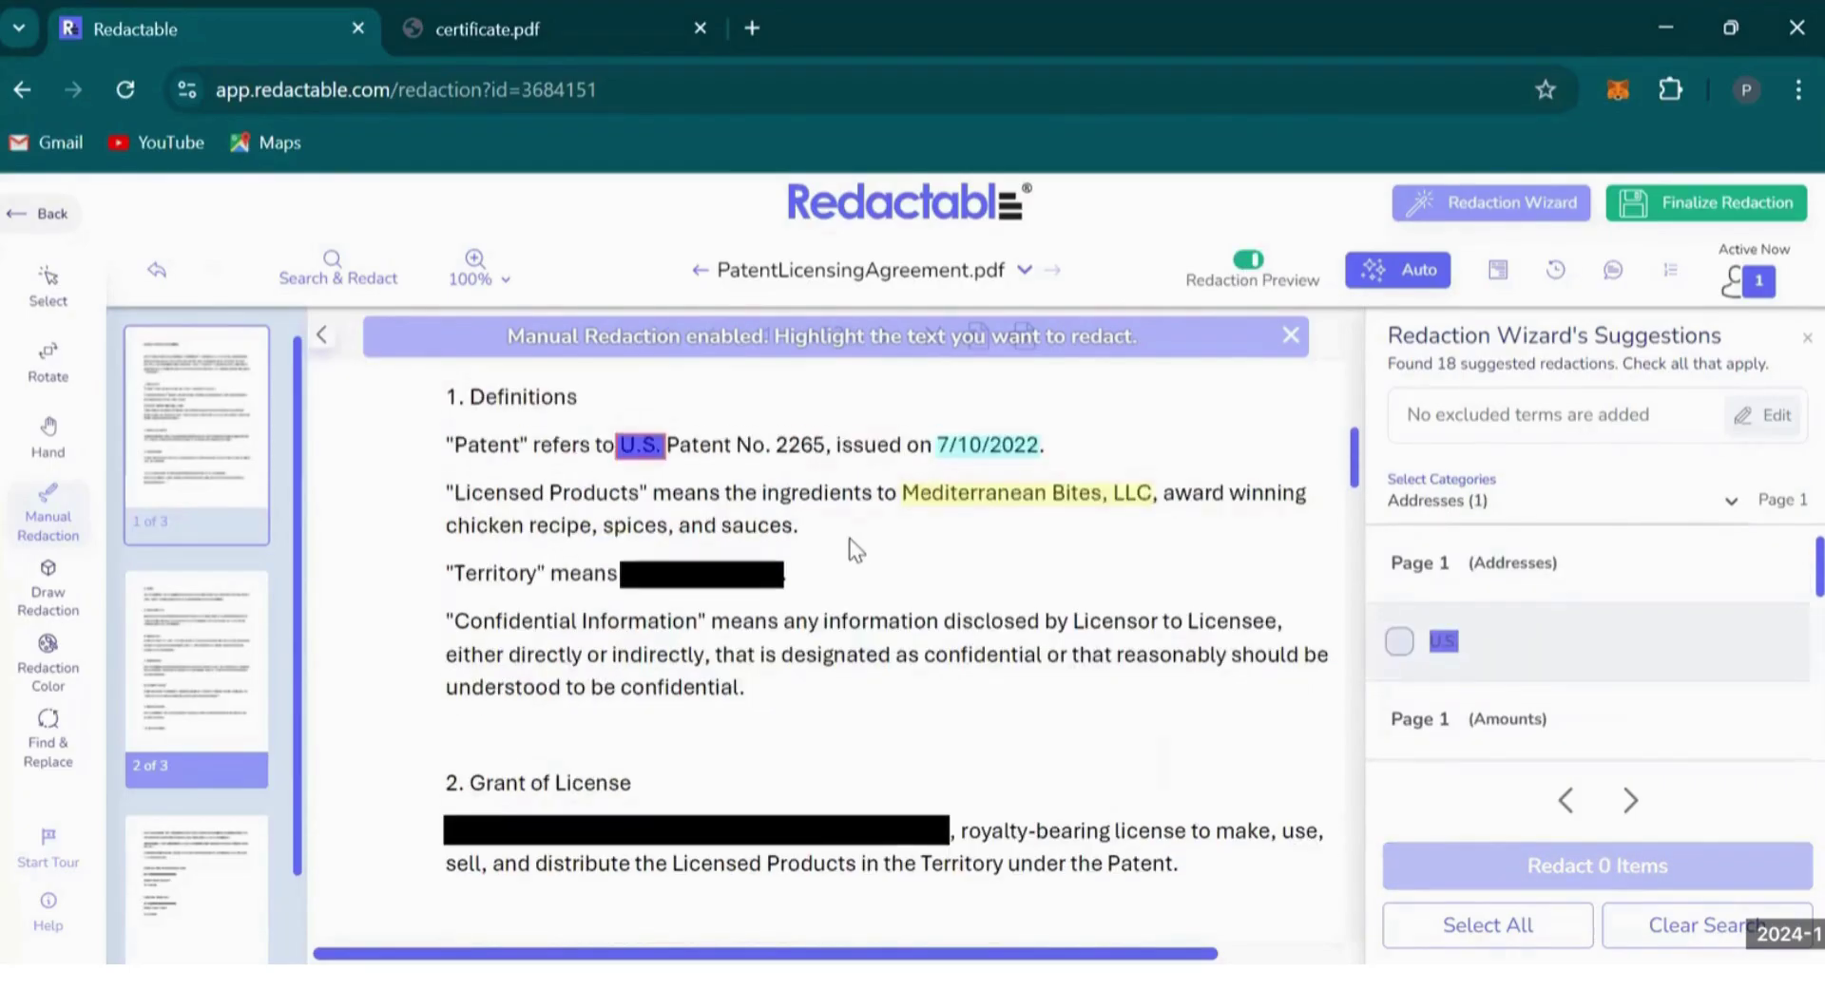
{"action": "scroll", "coordinate": [848, 538], "scroll_direction": "up", "scroll_amount": 5}
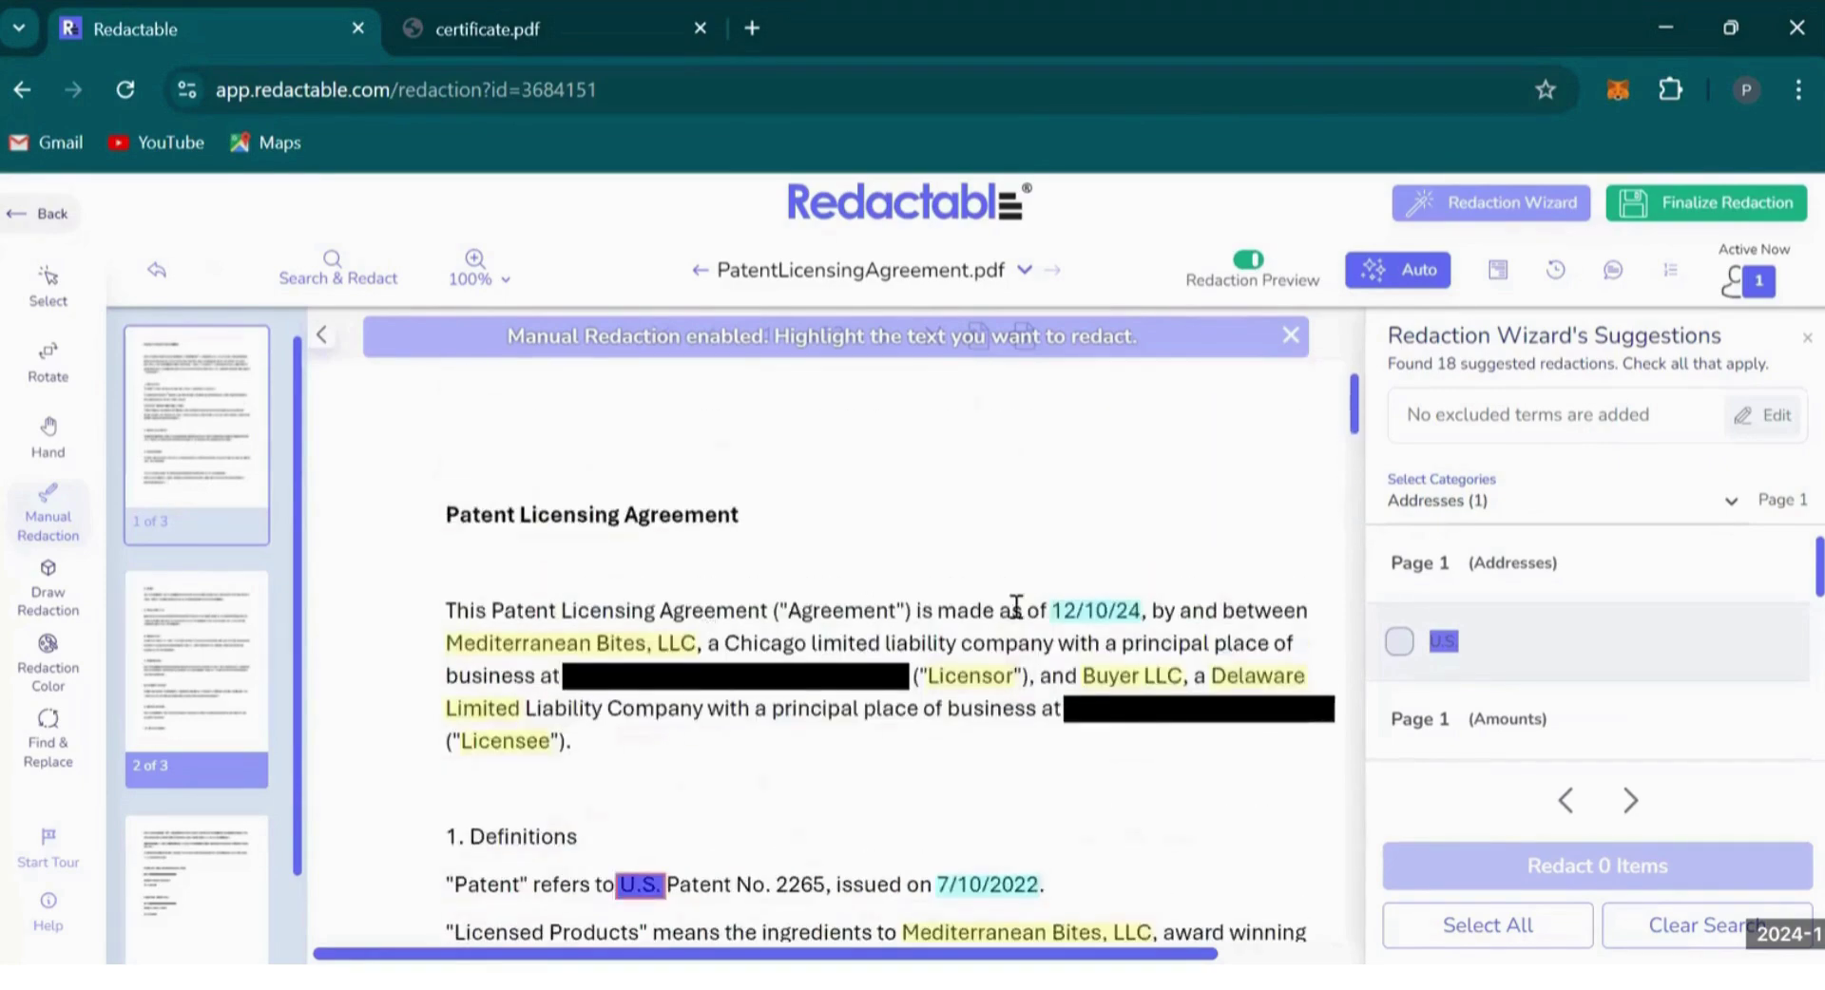
{"action": "scroll", "coordinate": [998, 594], "scroll_direction": "down", "scroll_amount": 5}
{"action": "scroll", "coordinate": [985, 583], "scroll_direction": "up", "scroll_amount": 3}
{"action": "scroll", "coordinate": [985, 582], "scroll_direction": "down", "scroll_amount": 3}
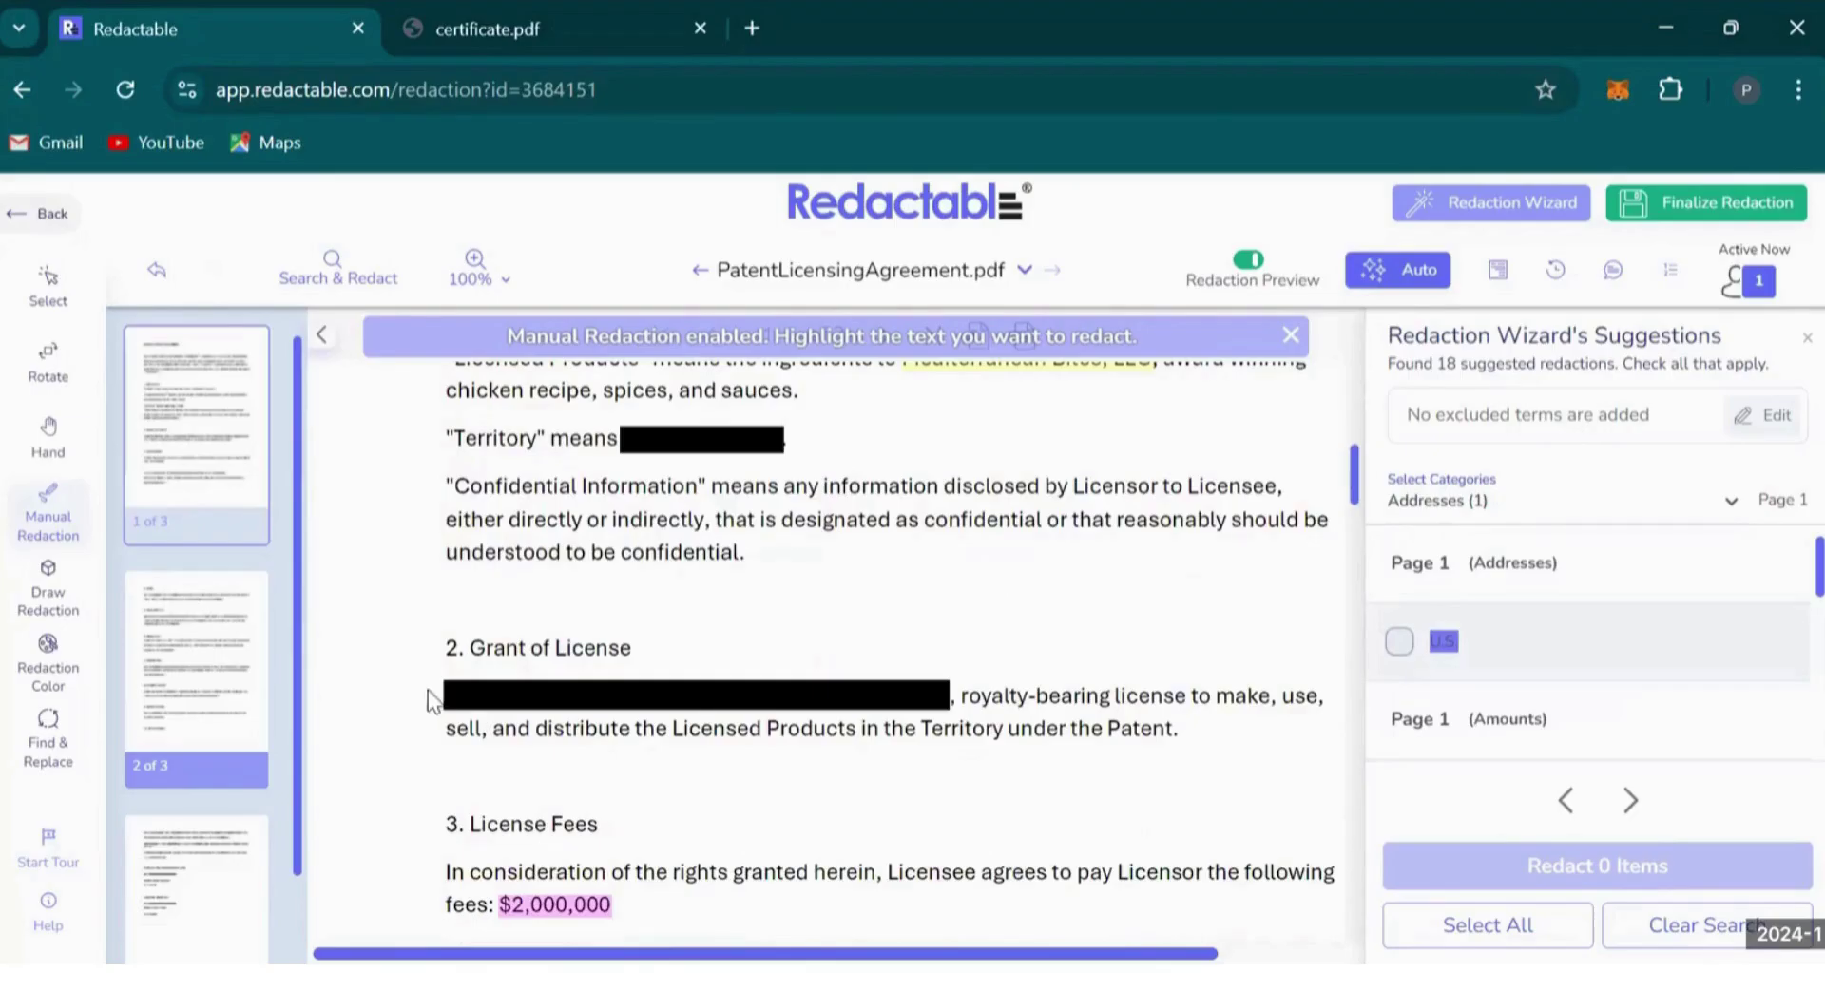
{"action": "left_click", "coordinate": [753, 704]}
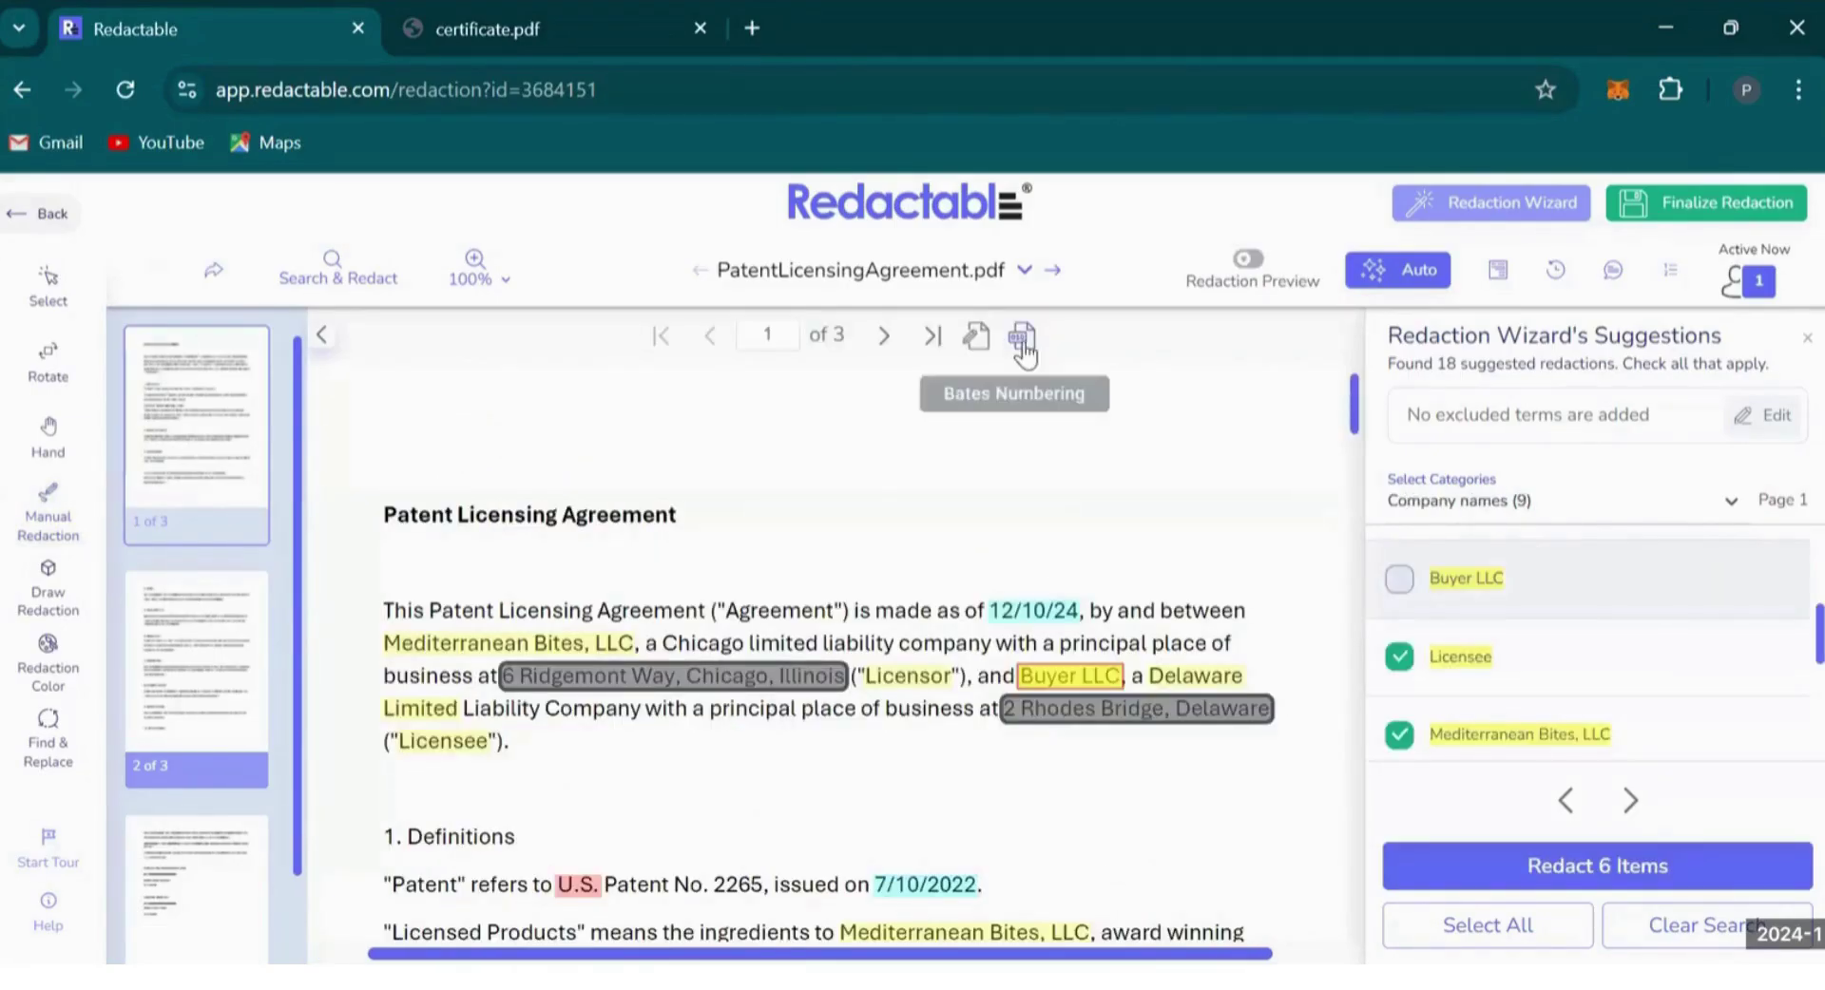
Open the Bates Numbering settings for the agreement.
{"action": "left_click", "coordinate": [1025, 342]}
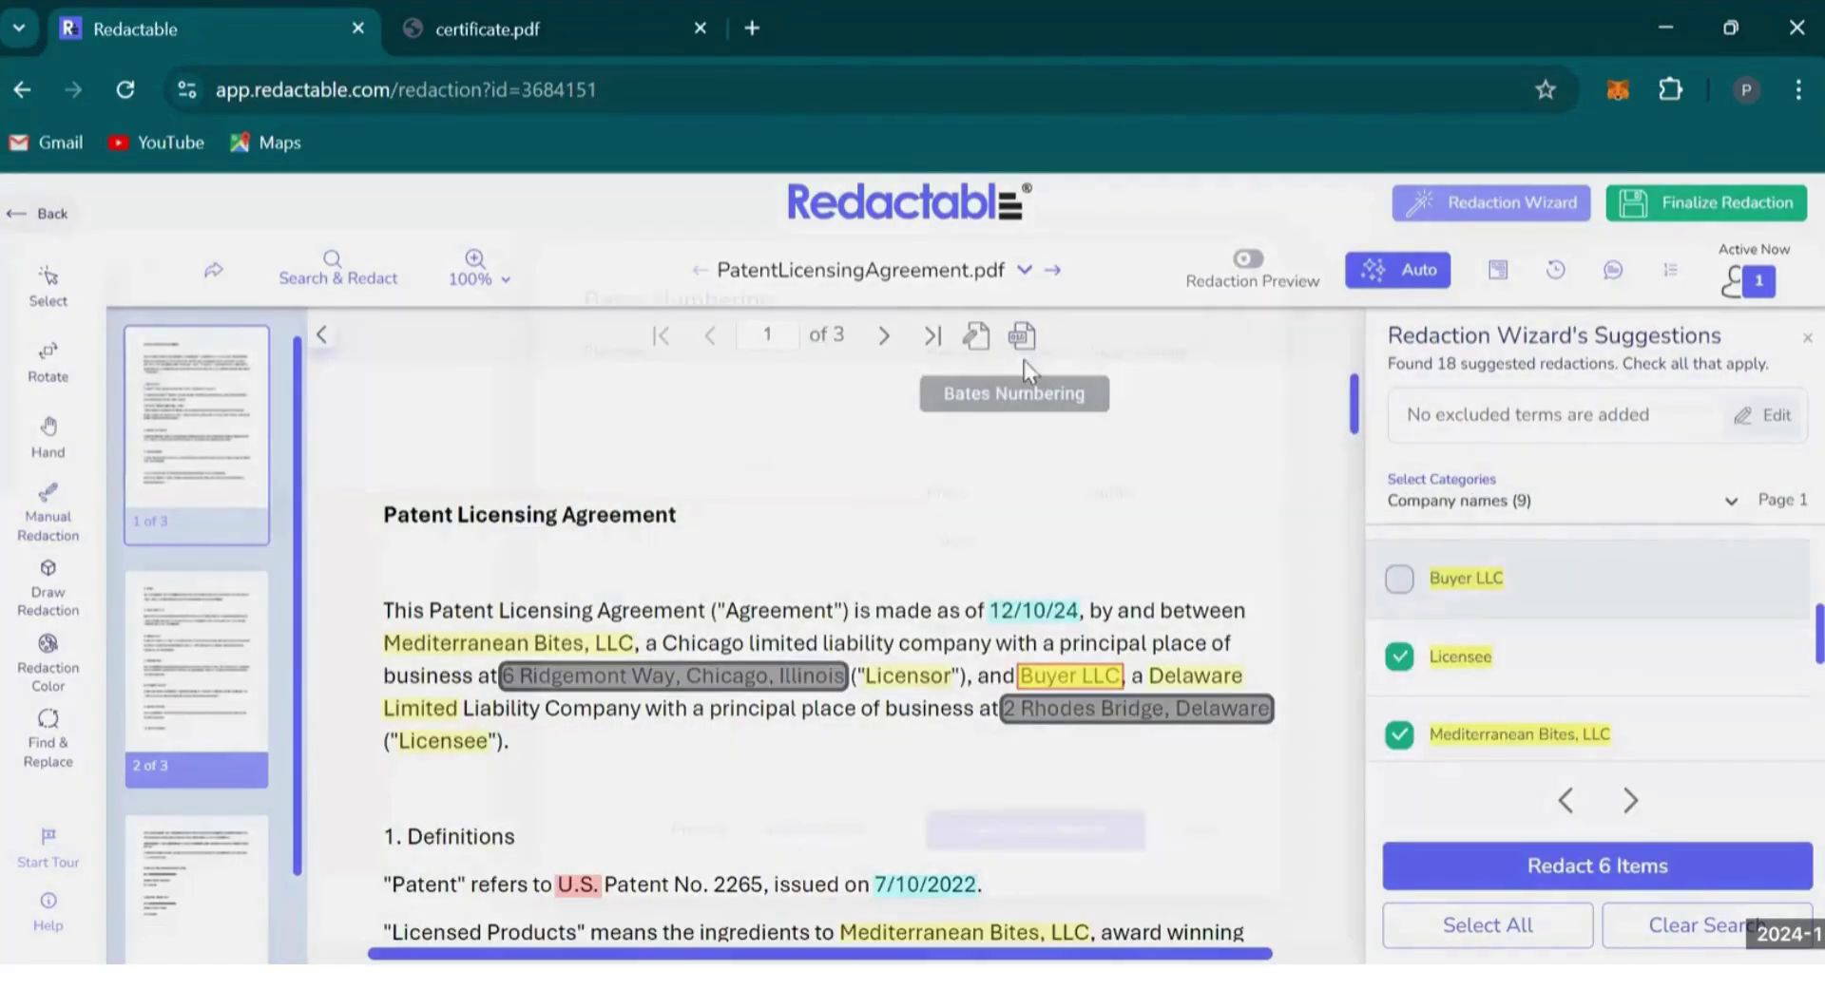
{"action": "key", "text": "Return"}
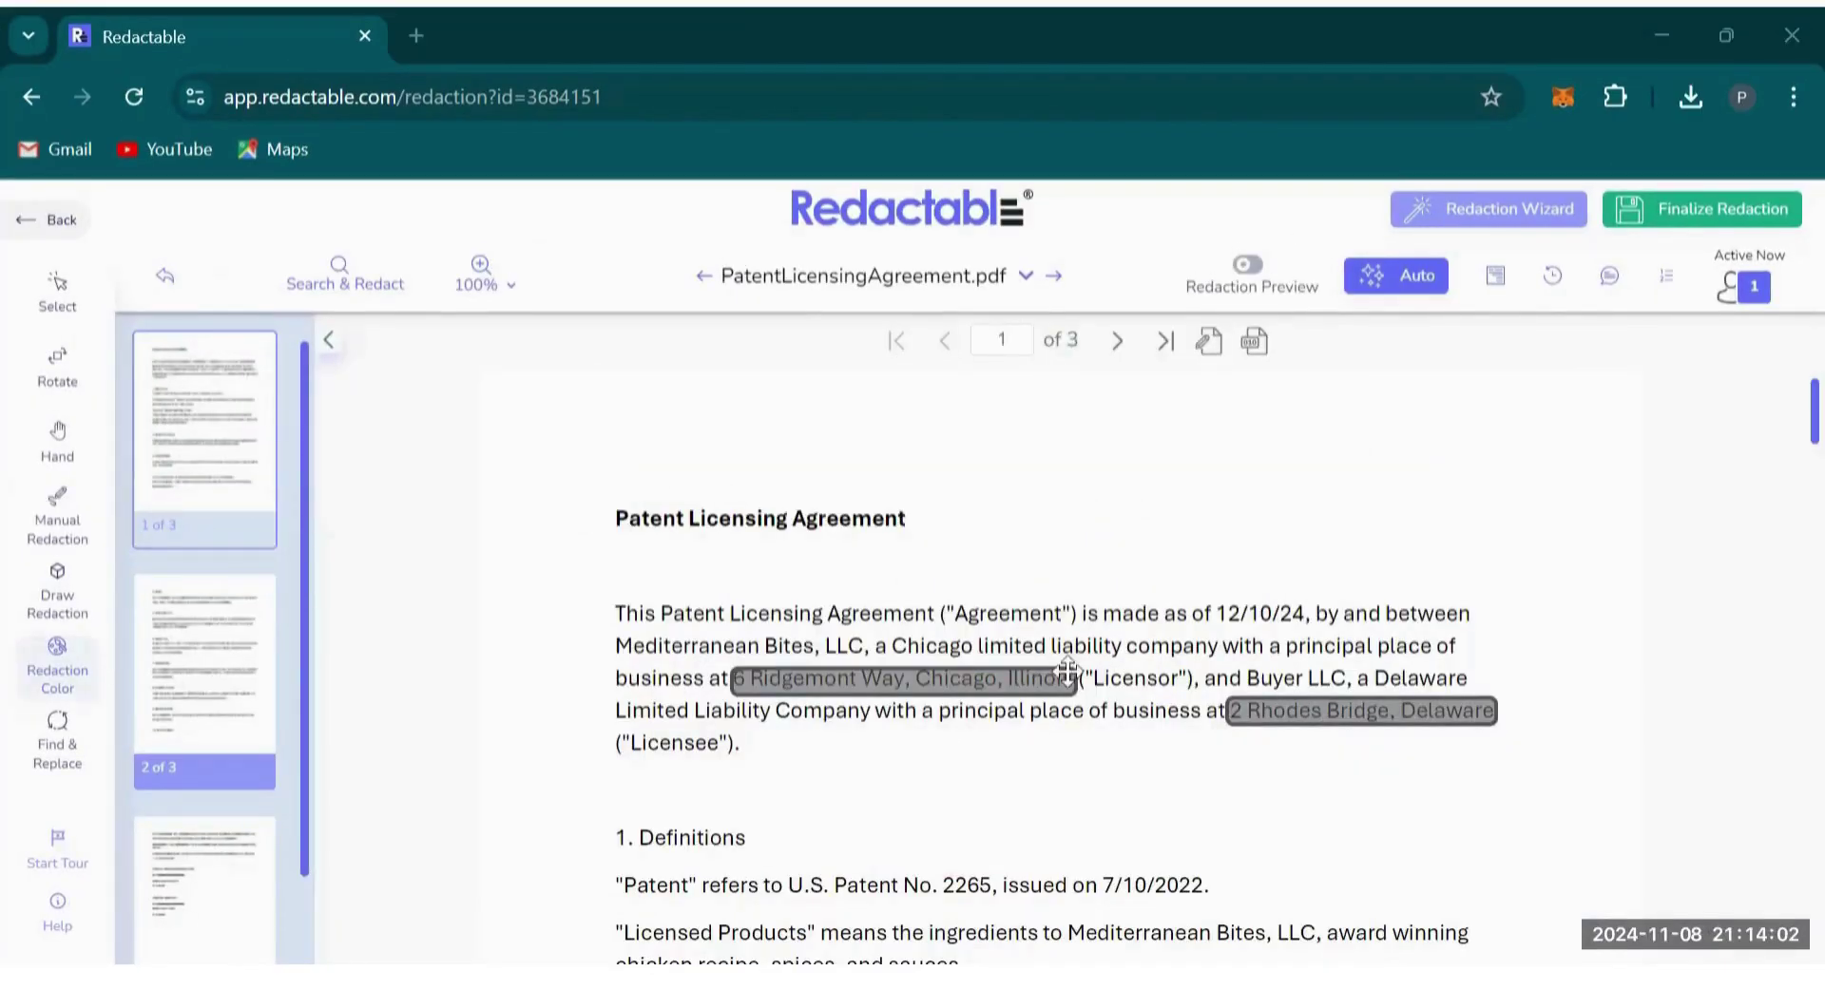
Set the redaction reason of the licensor's address to Confidential and apply it to all redactions.
{"action": "left_click", "coordinate": [1015, 687]}
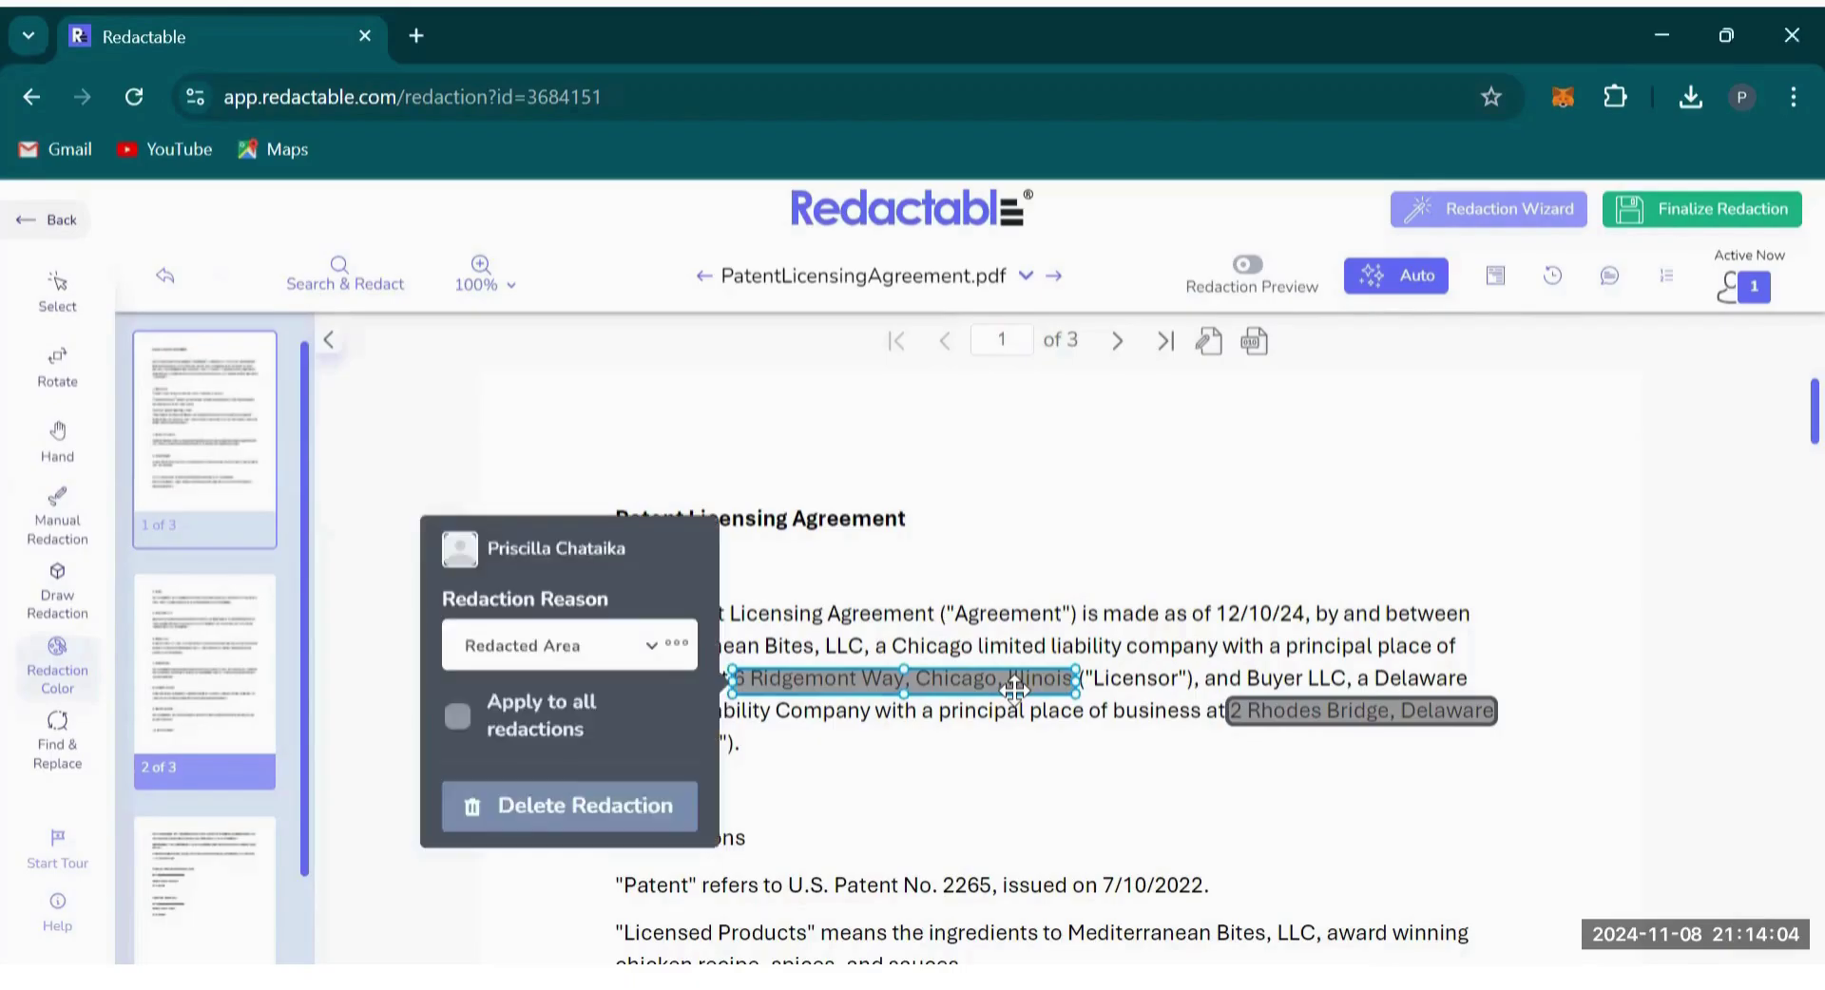
{"action": "left_click", "coordinate": [648, 666]}
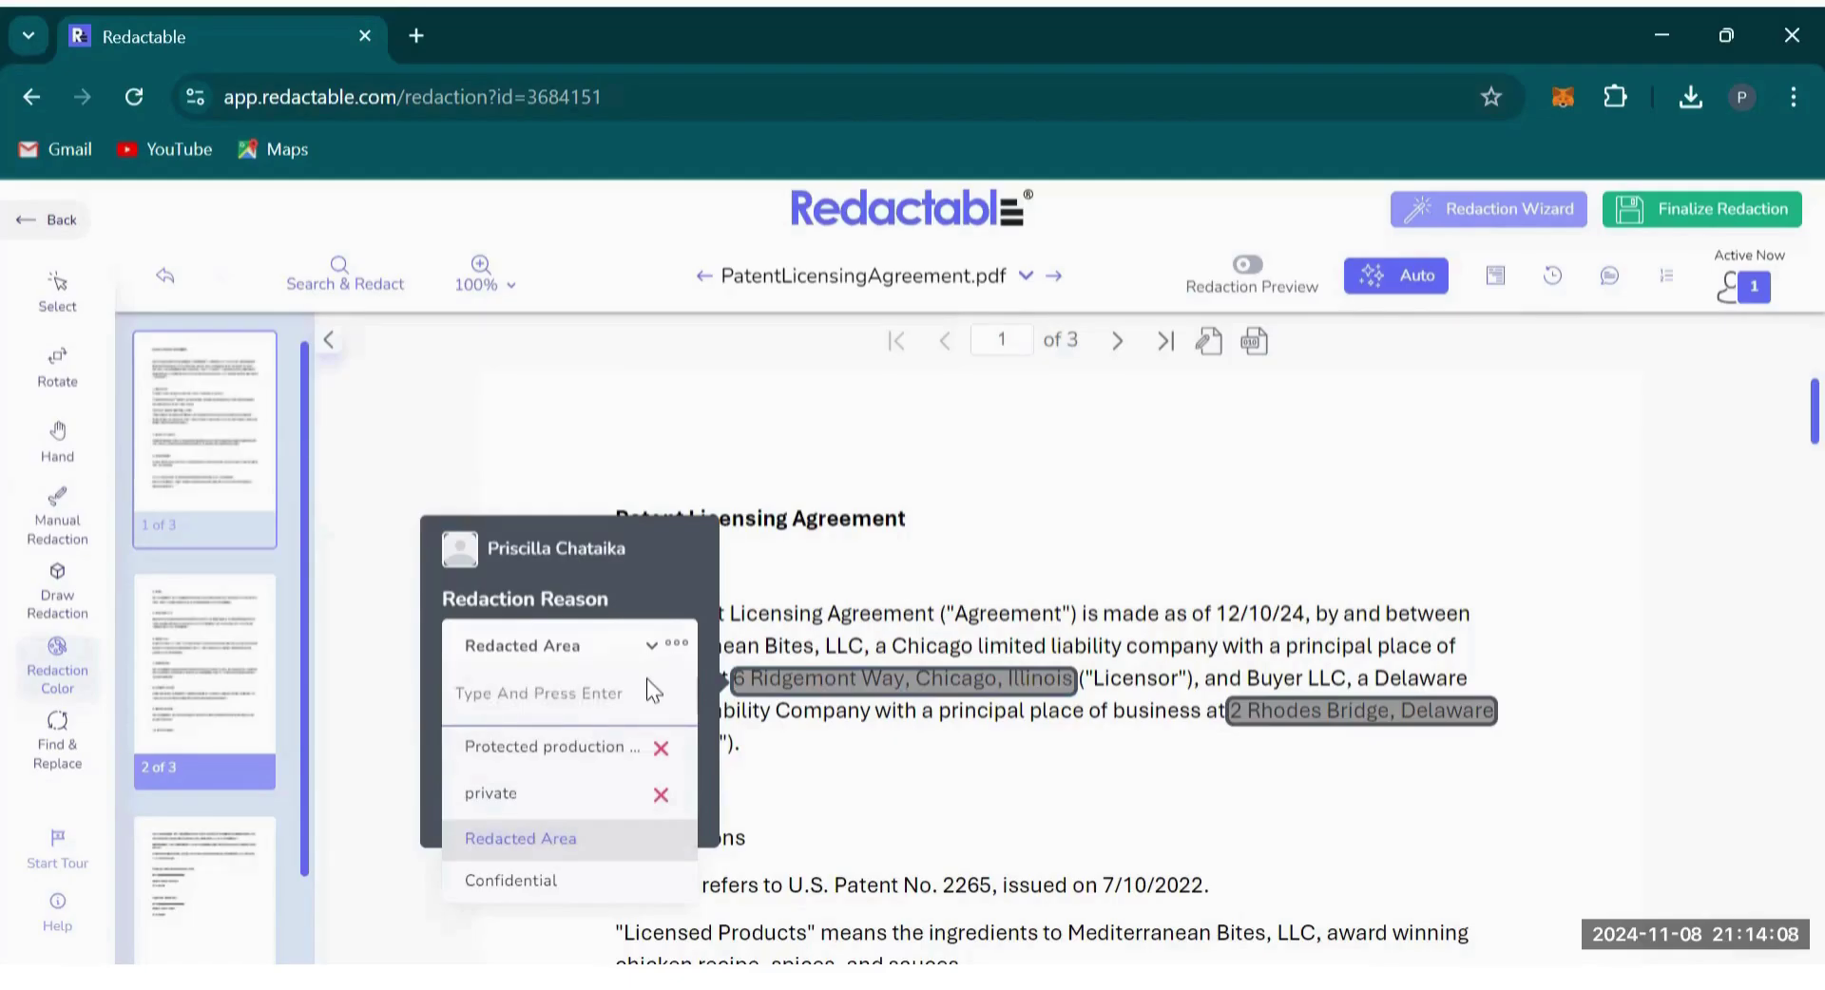
{"action": "left_click", "coordinate": [520, 840]}
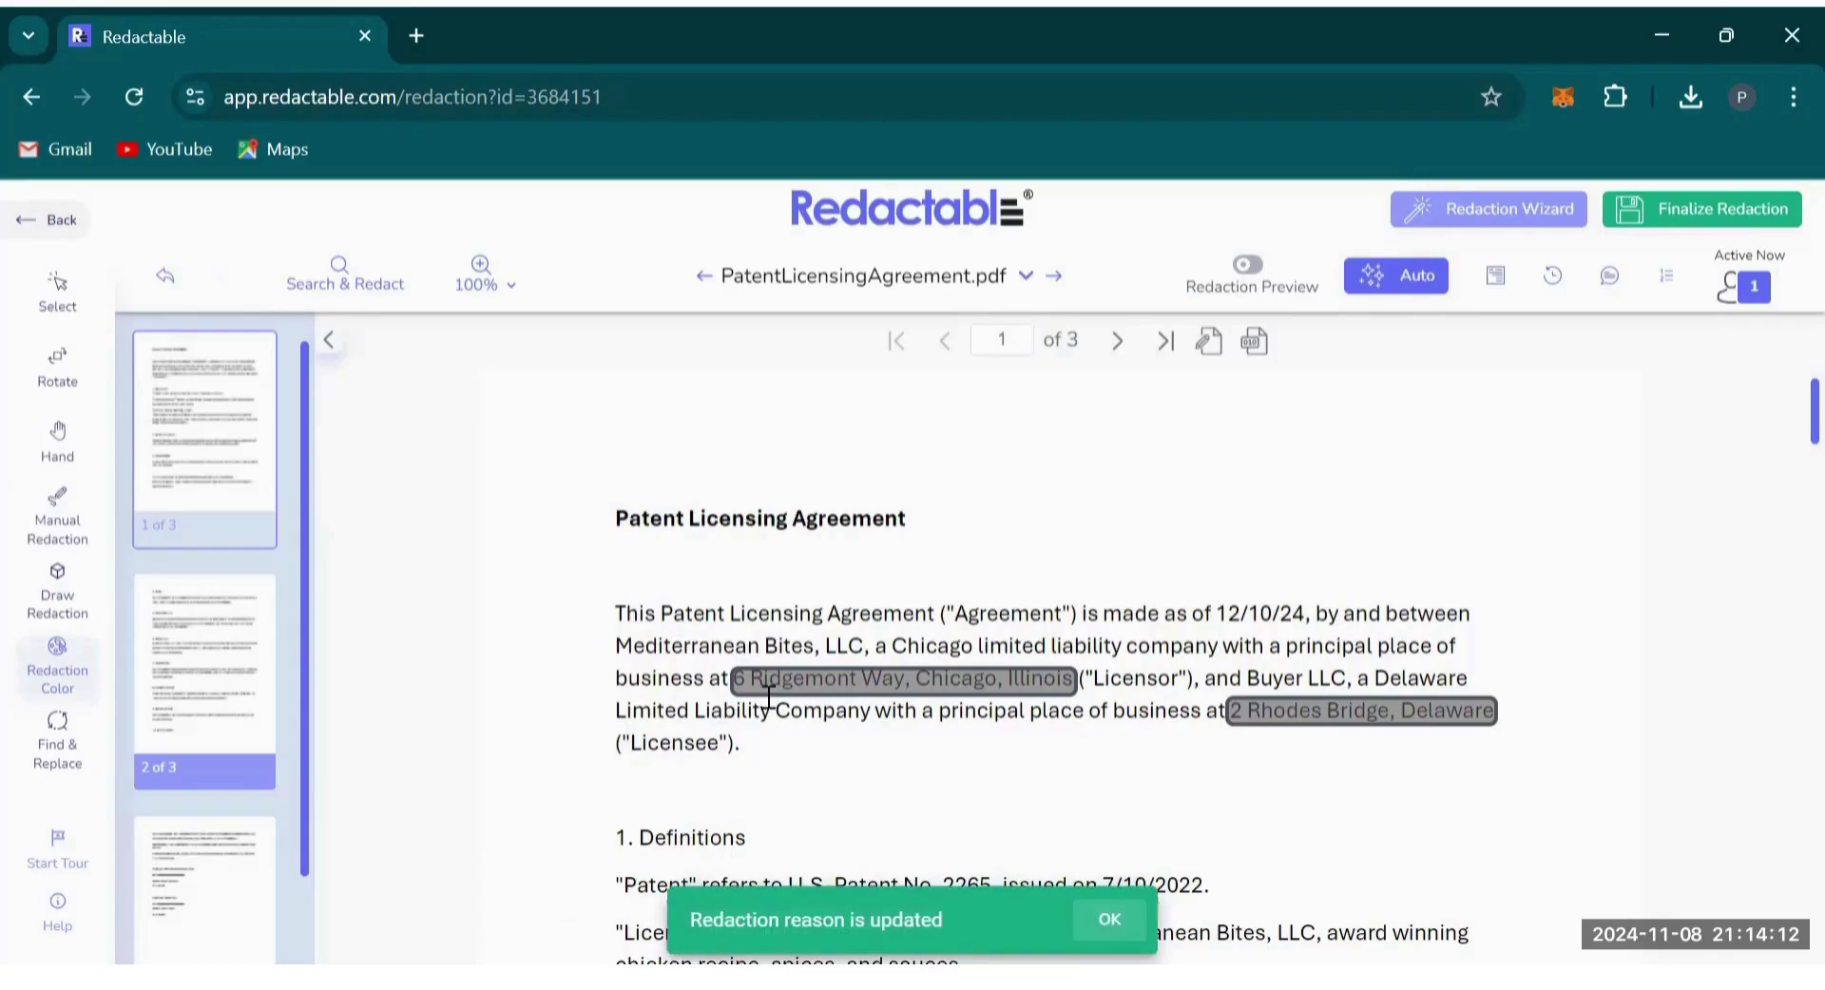
{"action": "left_click", "coordinate": [751, 673]}
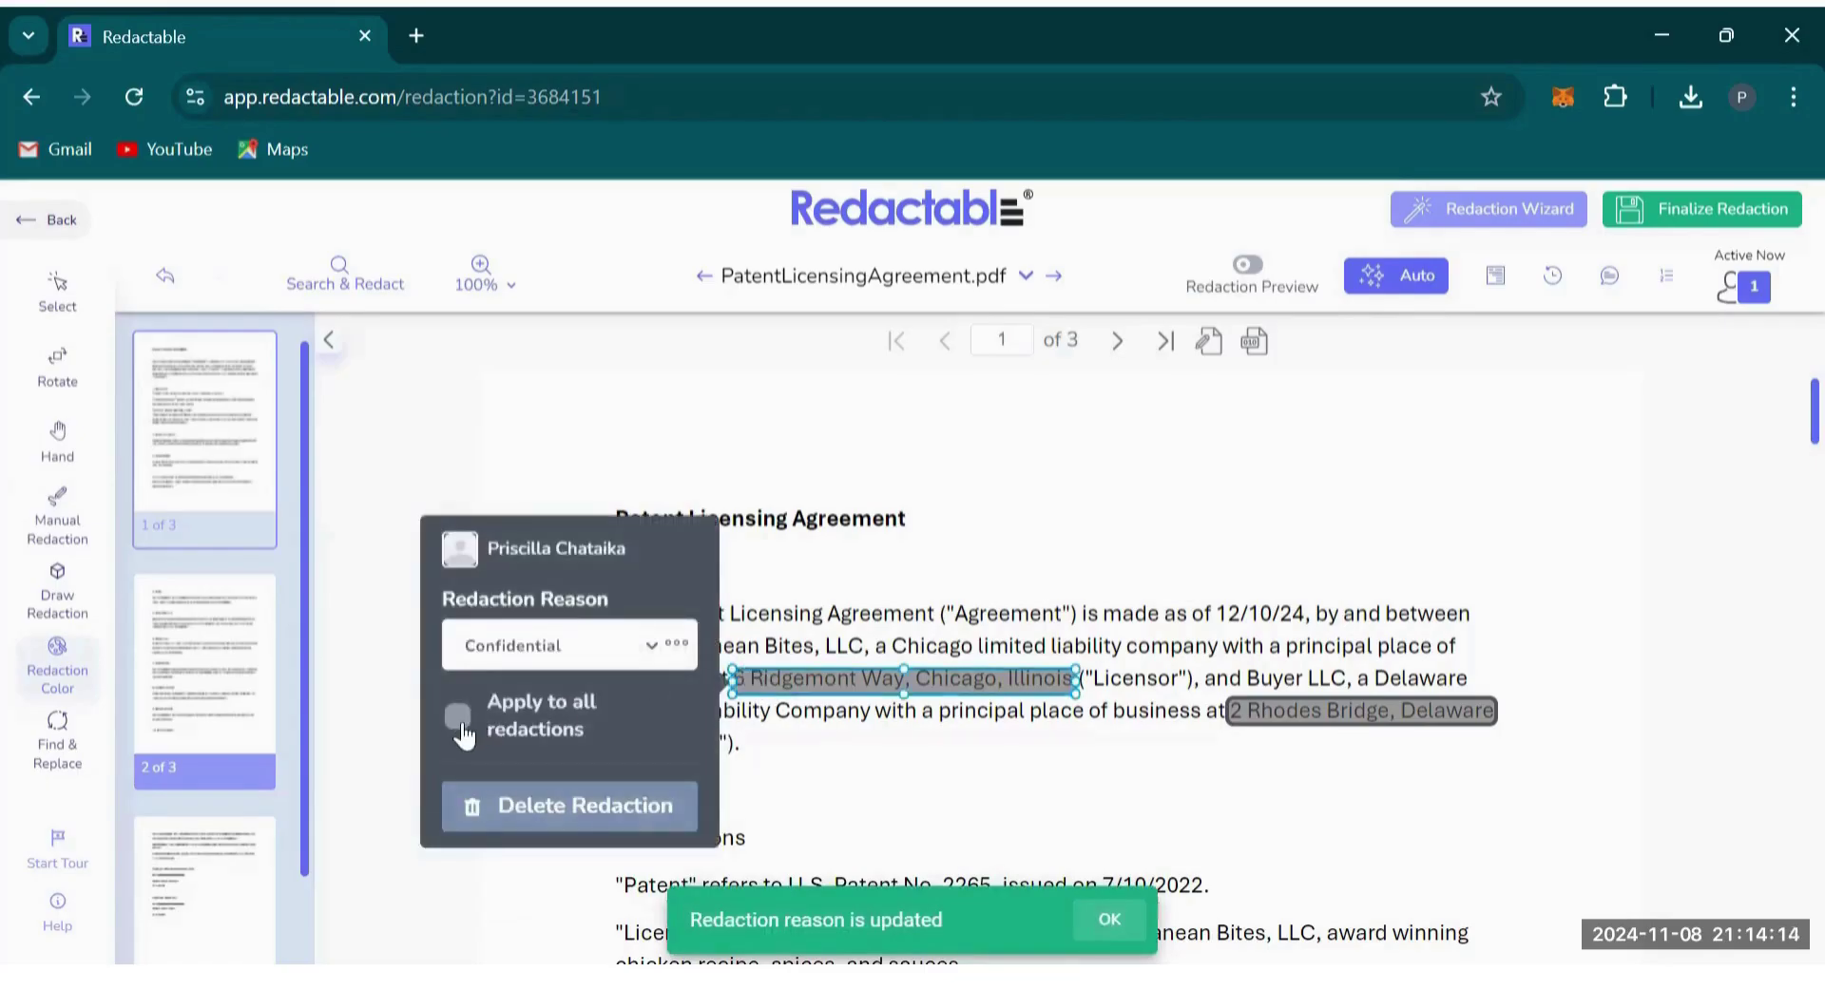
{"action": "left_click", "coordinate": [460, 722]}
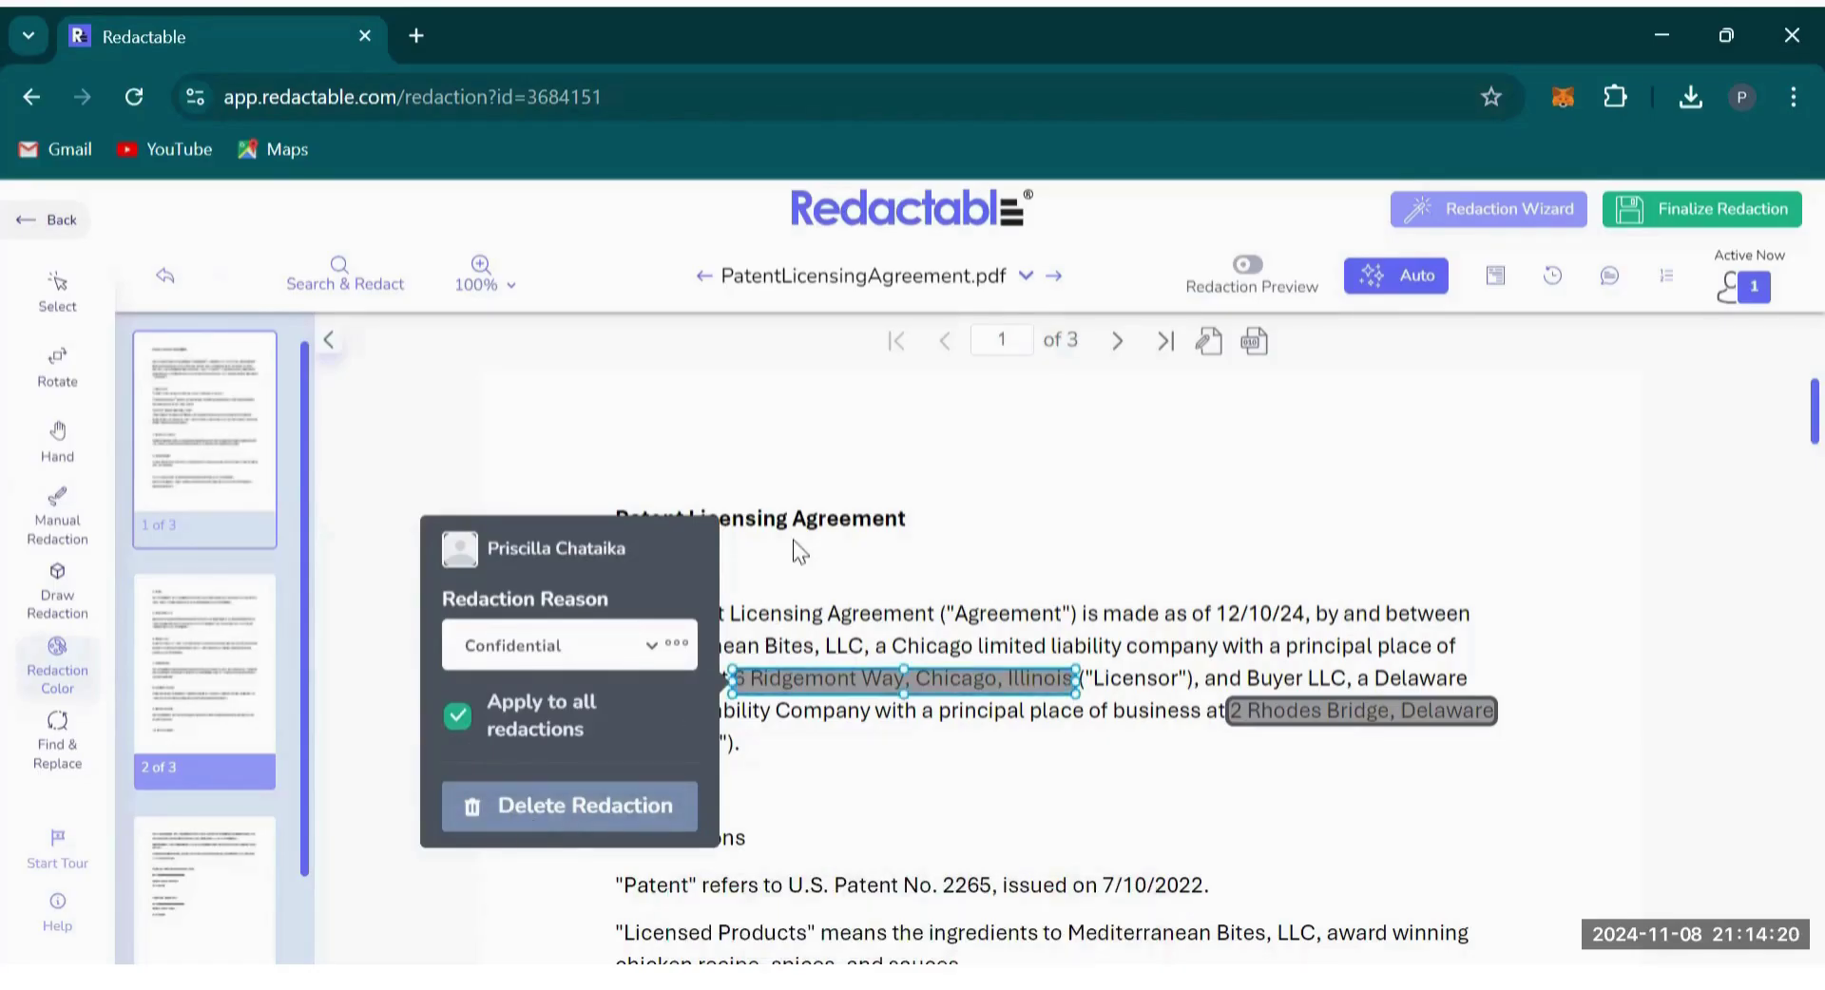
{"action": "left_click", "coordinate": [742, 521]}
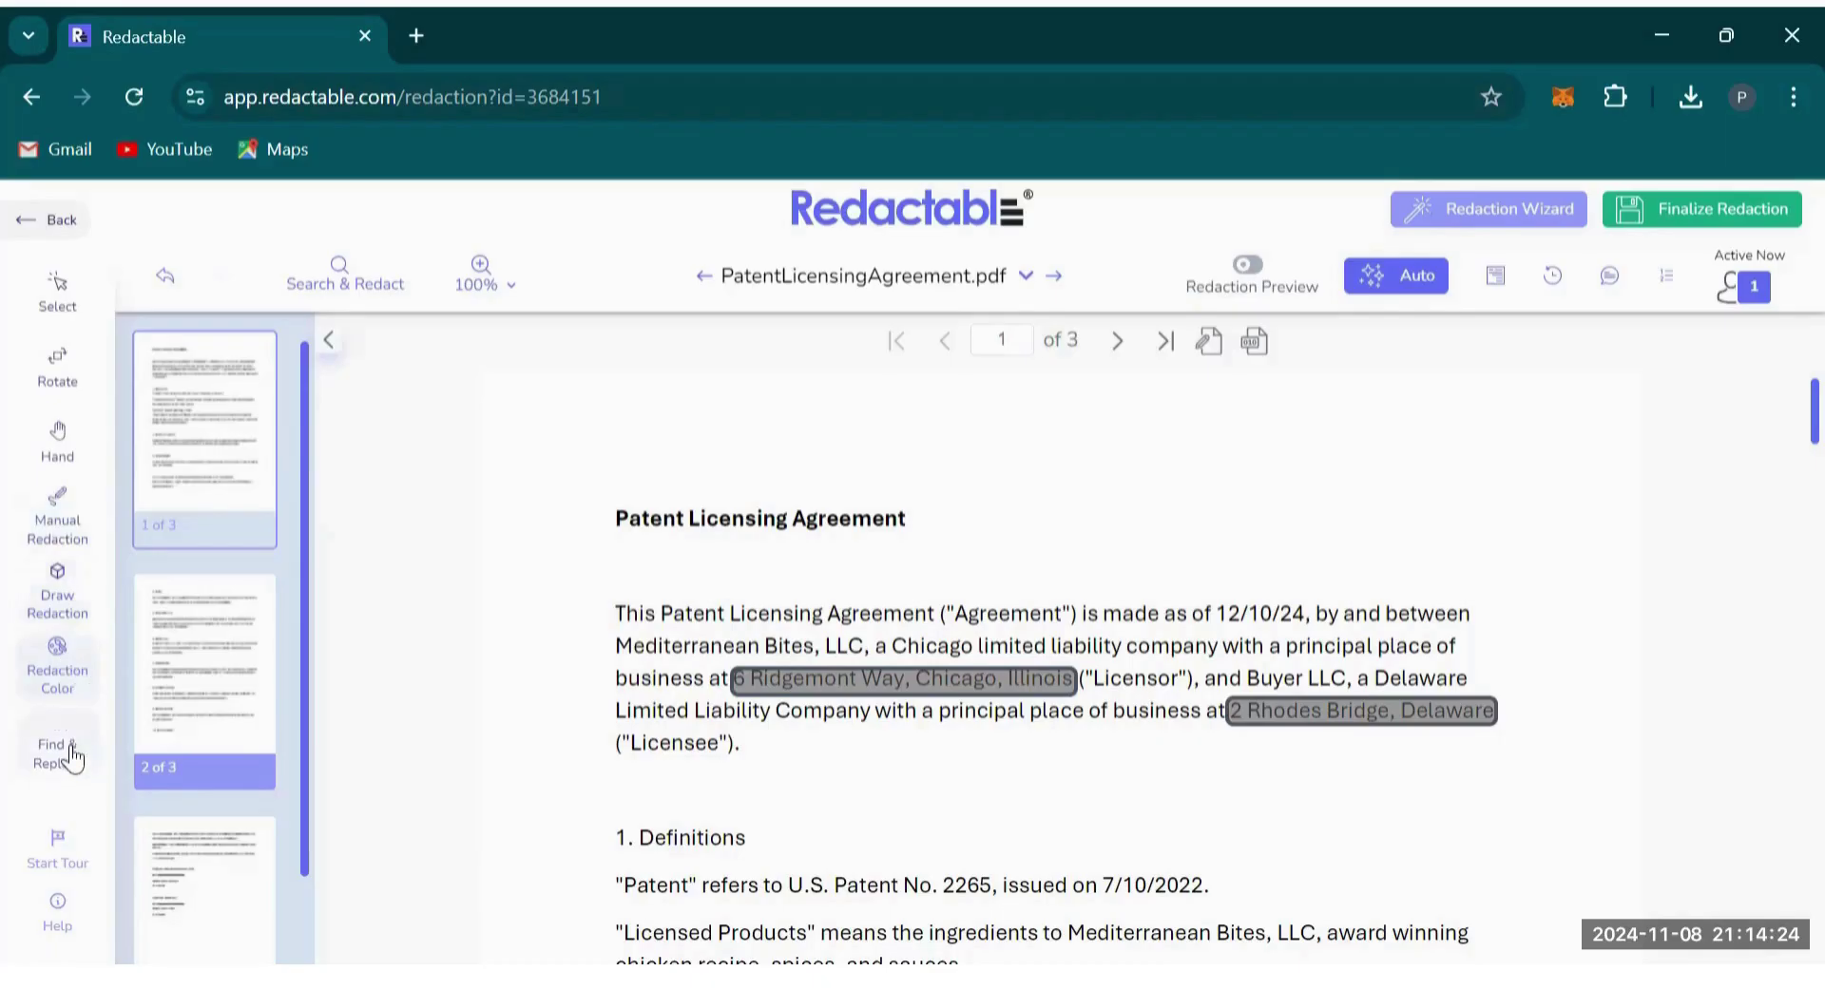
Change the redaction box color to Red and save the color setting.
{"action": "left_click", "coordinate": [48, 656]}
{"action": "left_click", "coordinate": [204, 520]}
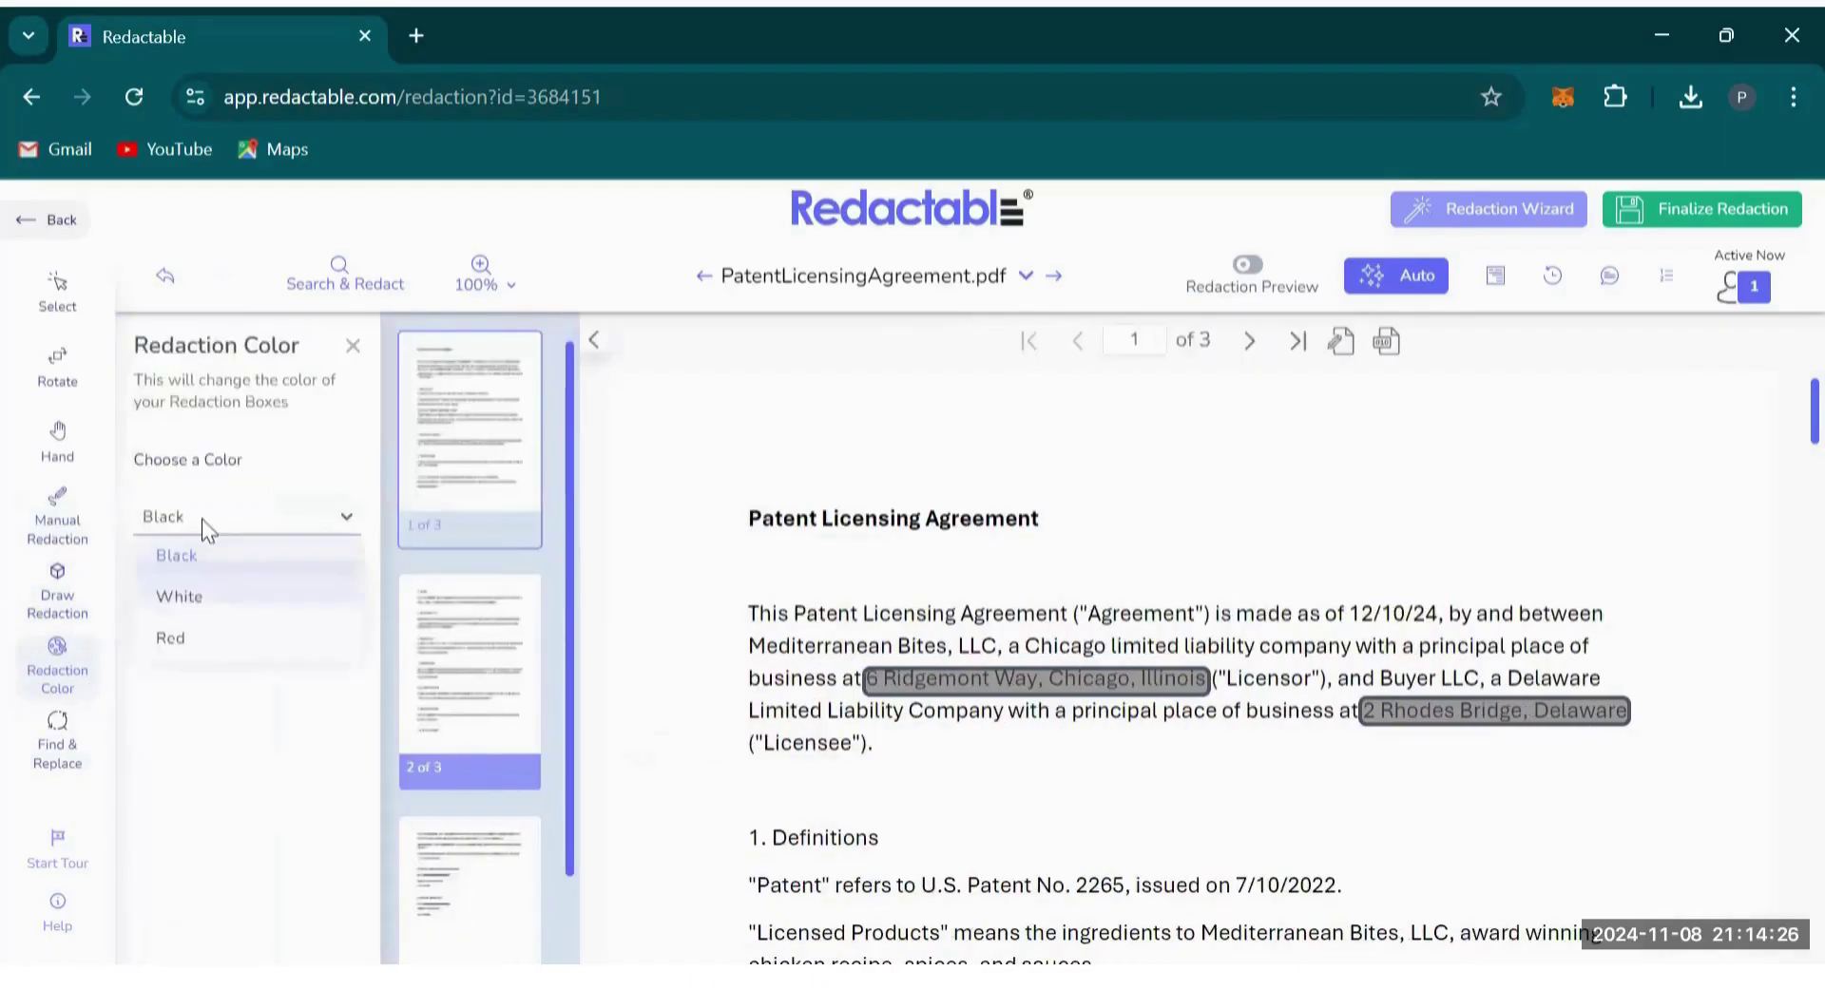
{"action": "left_click", "coordinate": [240, 638]}
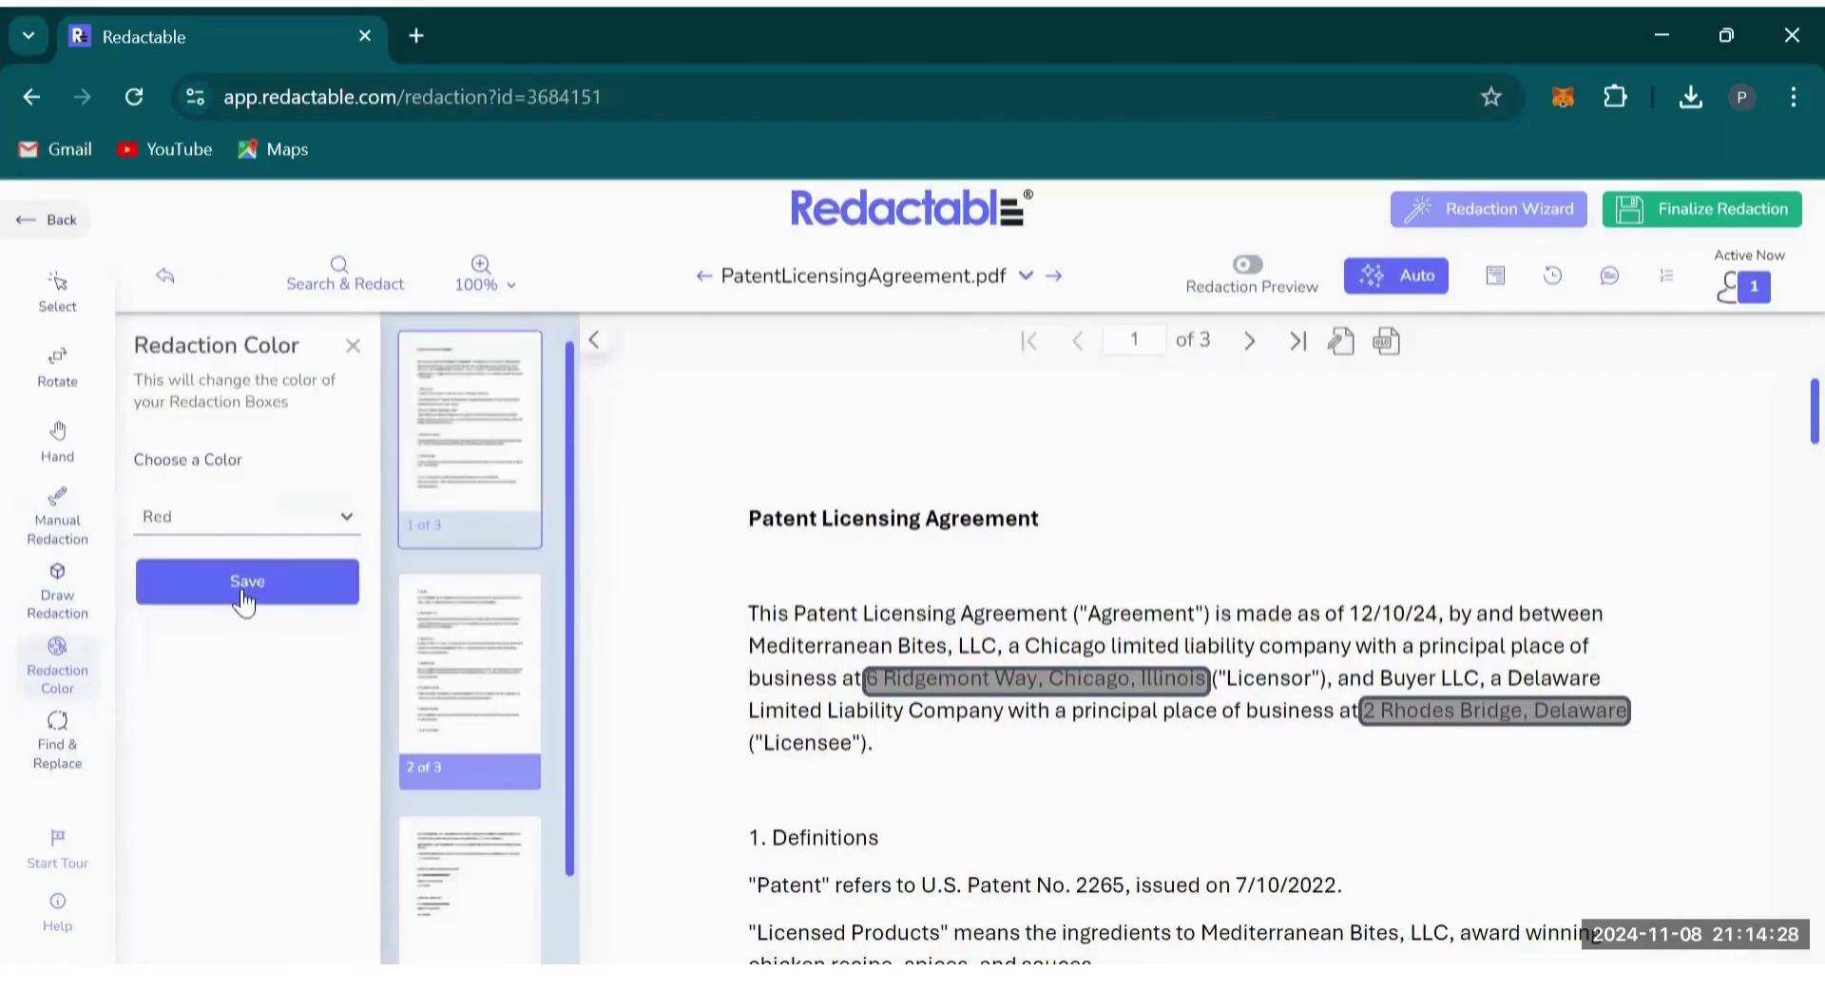
{"action": "left_click", "coordinate": [244, 594]}
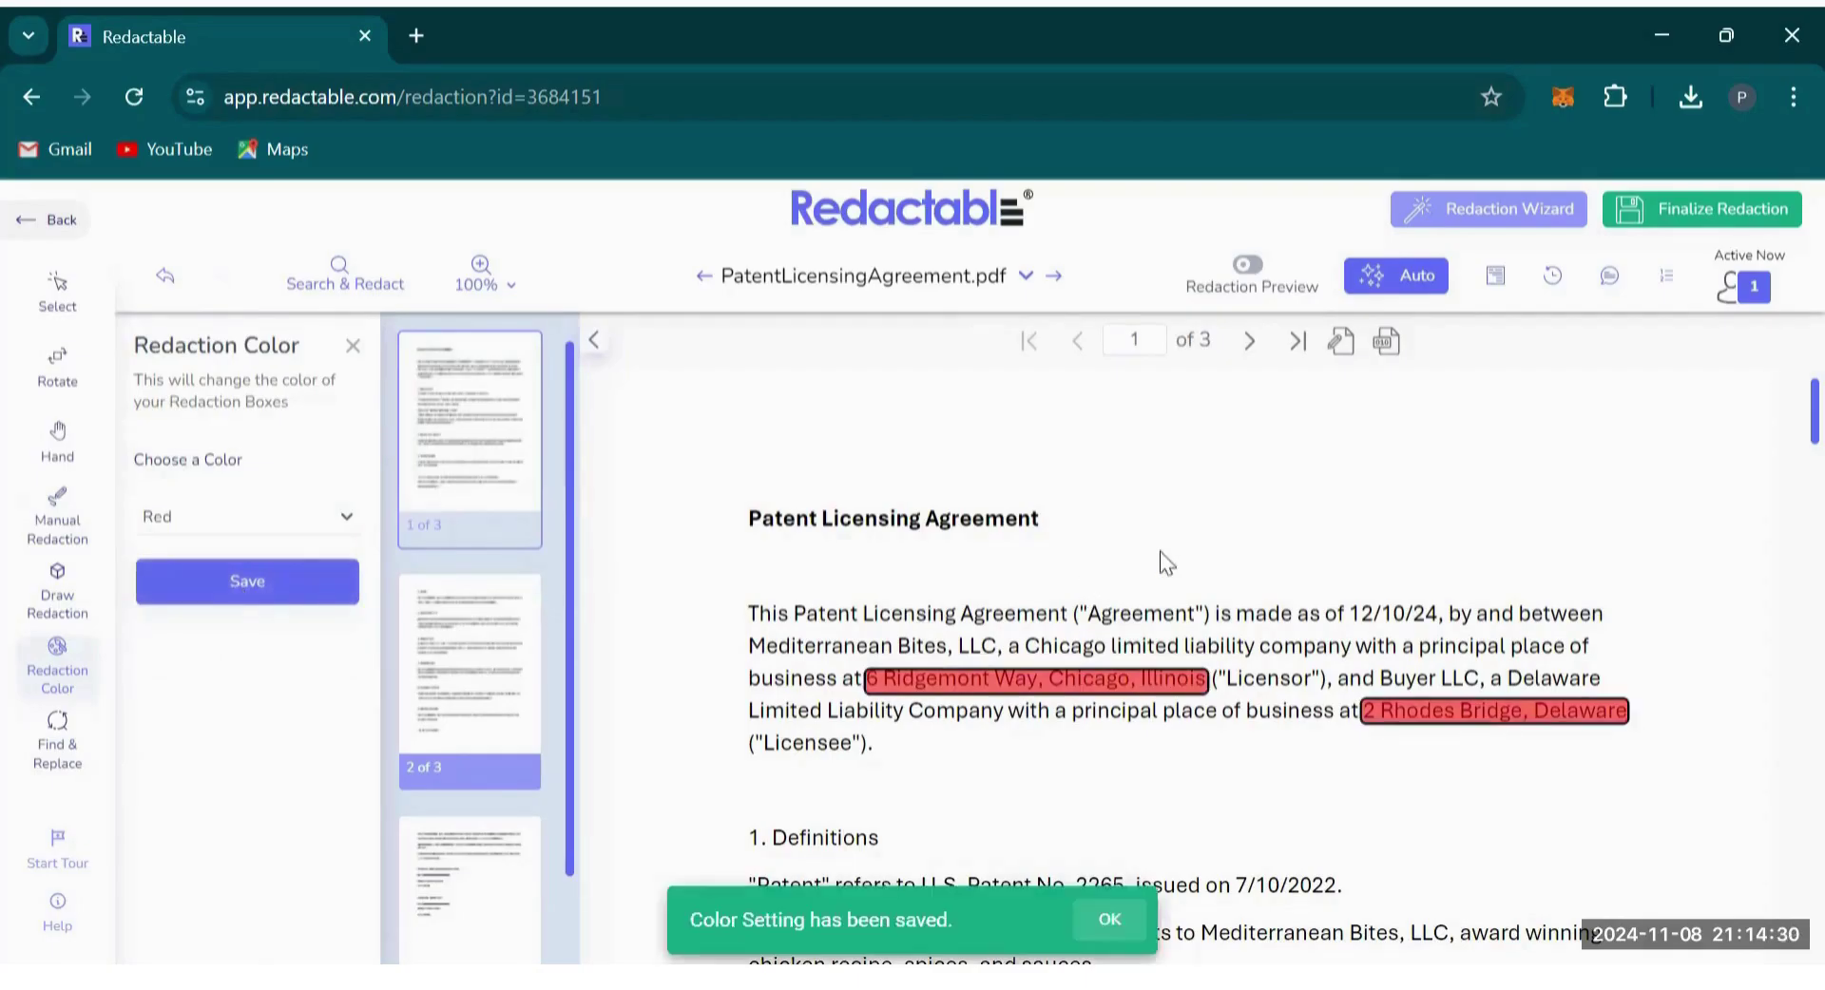
Check the agreement's recolored redactions with Redaction Preview and turn the preview off again.
{"action": "left_click", "coordinate": [1243, 273]}
{"action": "left_click", "coordinate": [1243, 273]}
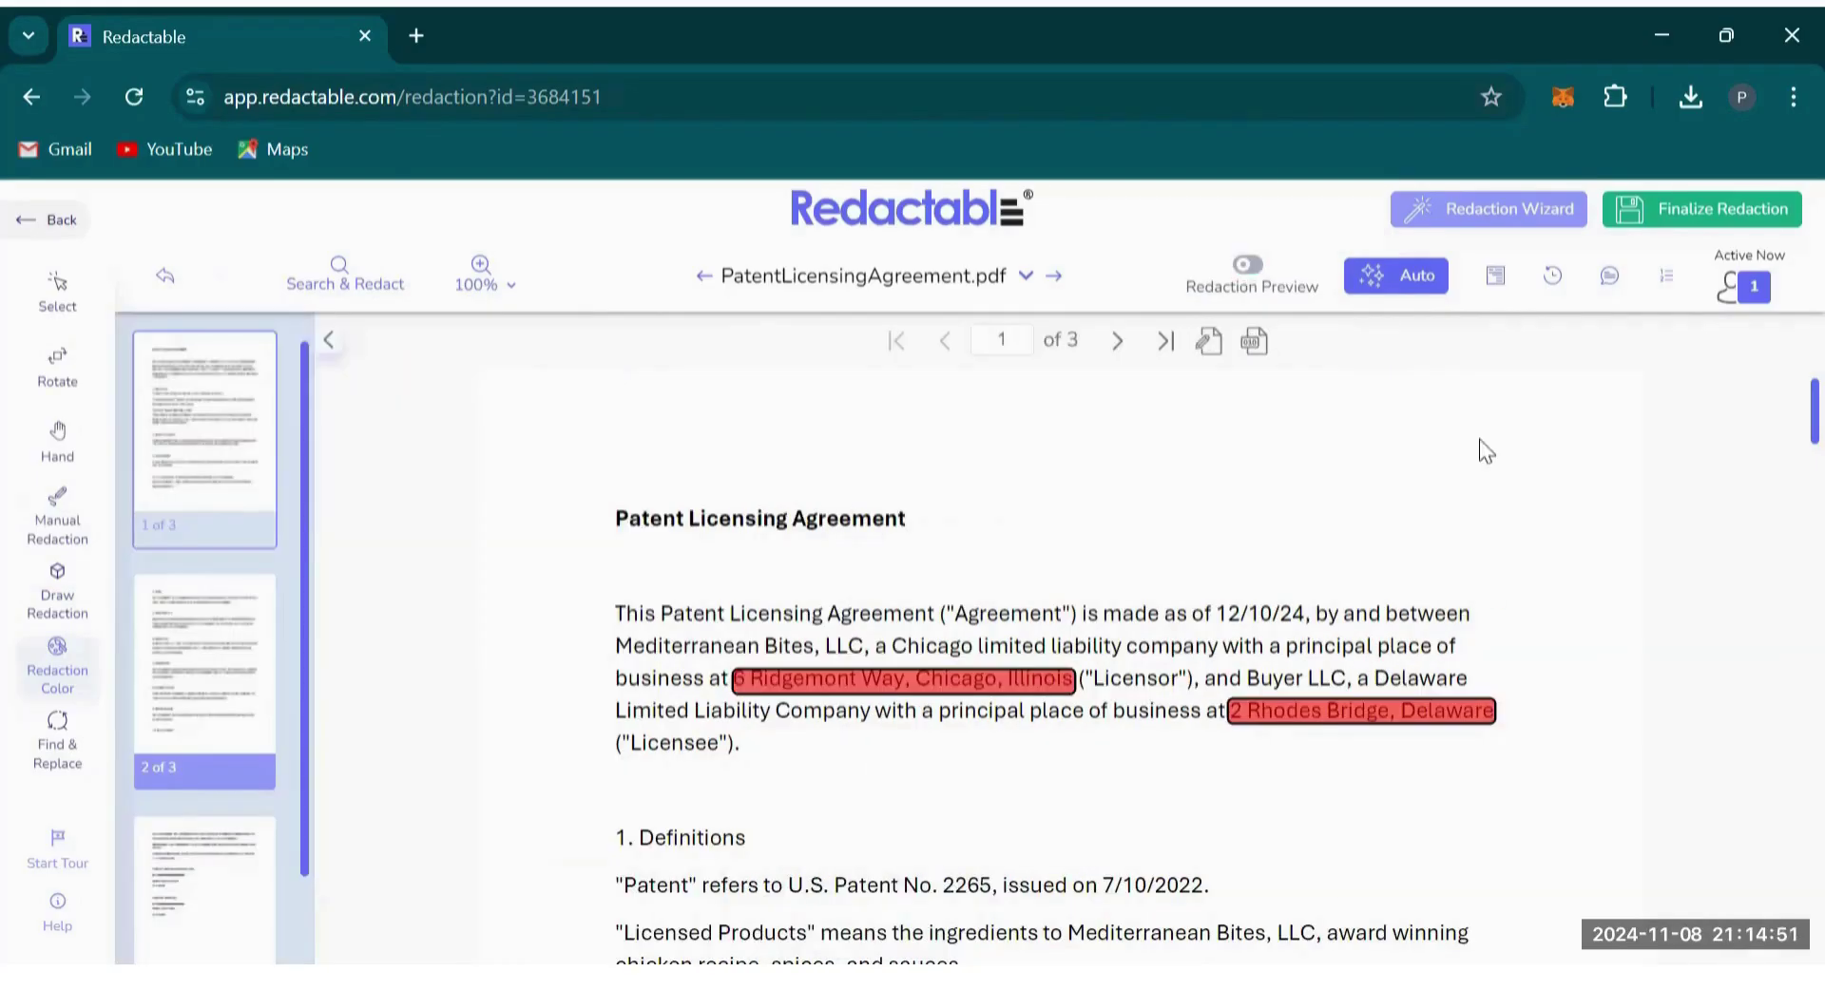
Add a comment reading "set" above the agreement's title and look at the options available for it.
{"action": "left_click", "coordinate": [1609, 279]}
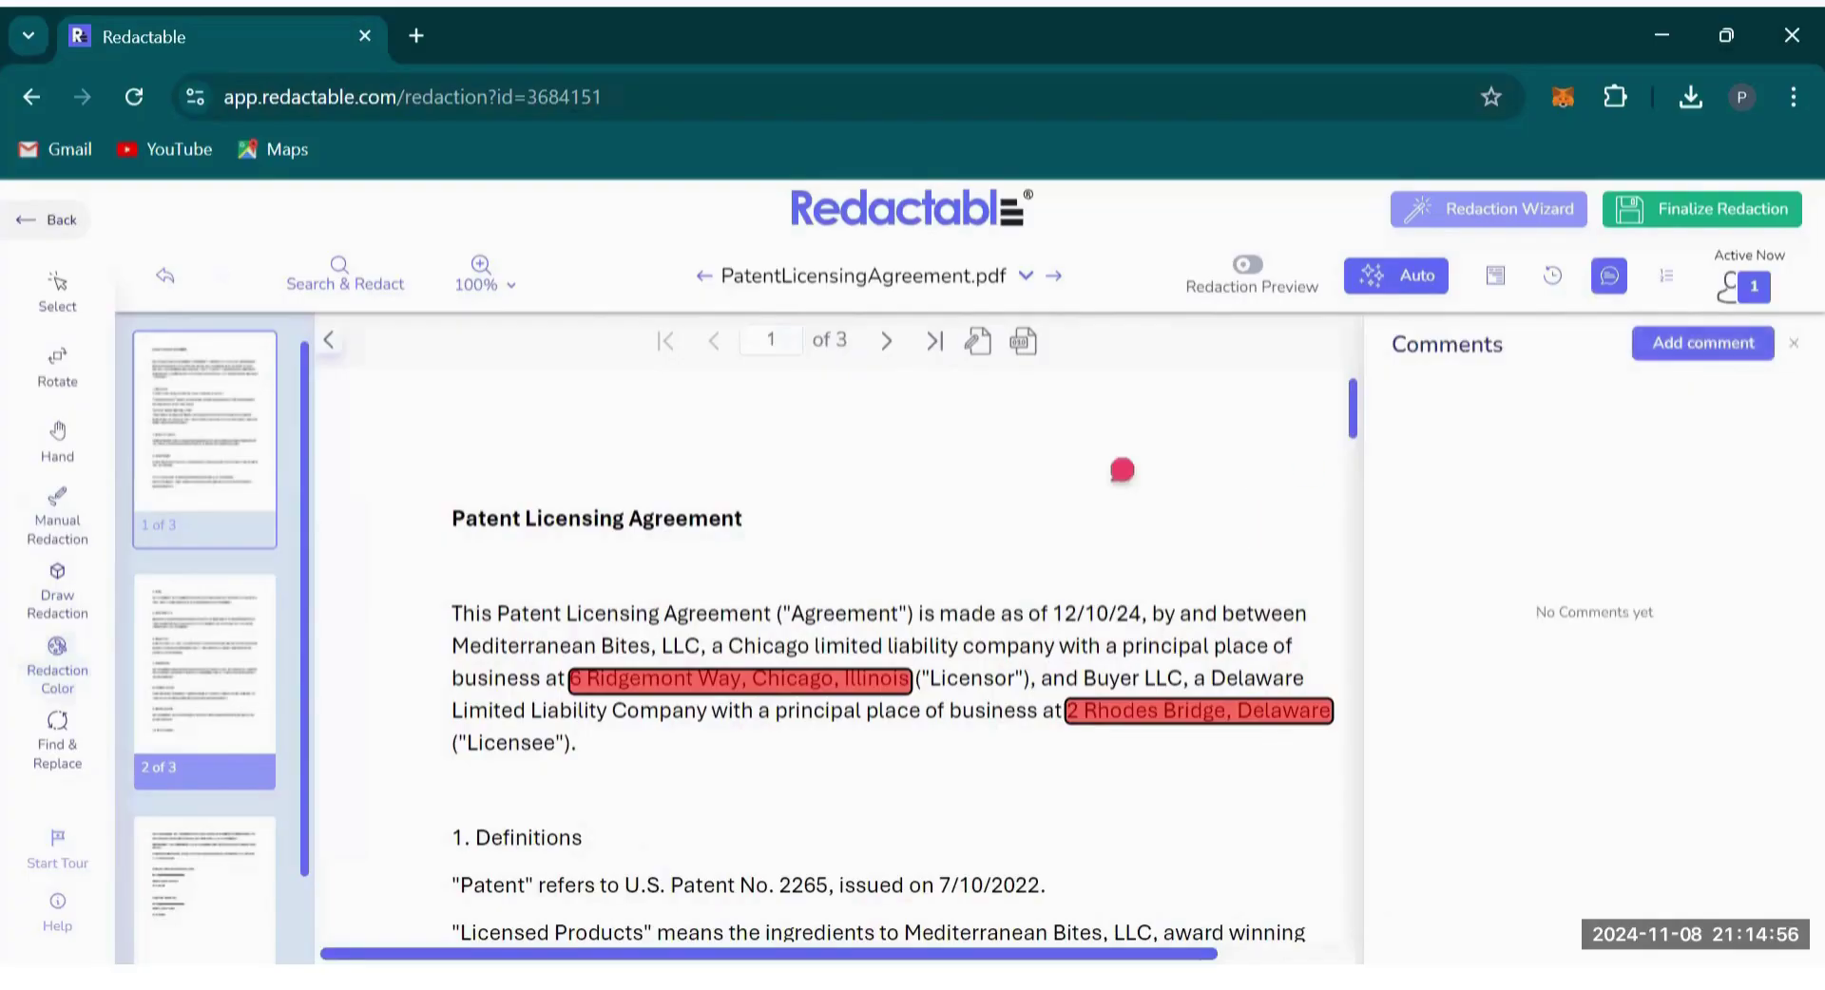
{"action": "left_click", "coordinate": [1068, 461]}
{"action": "type", "text": "se"}
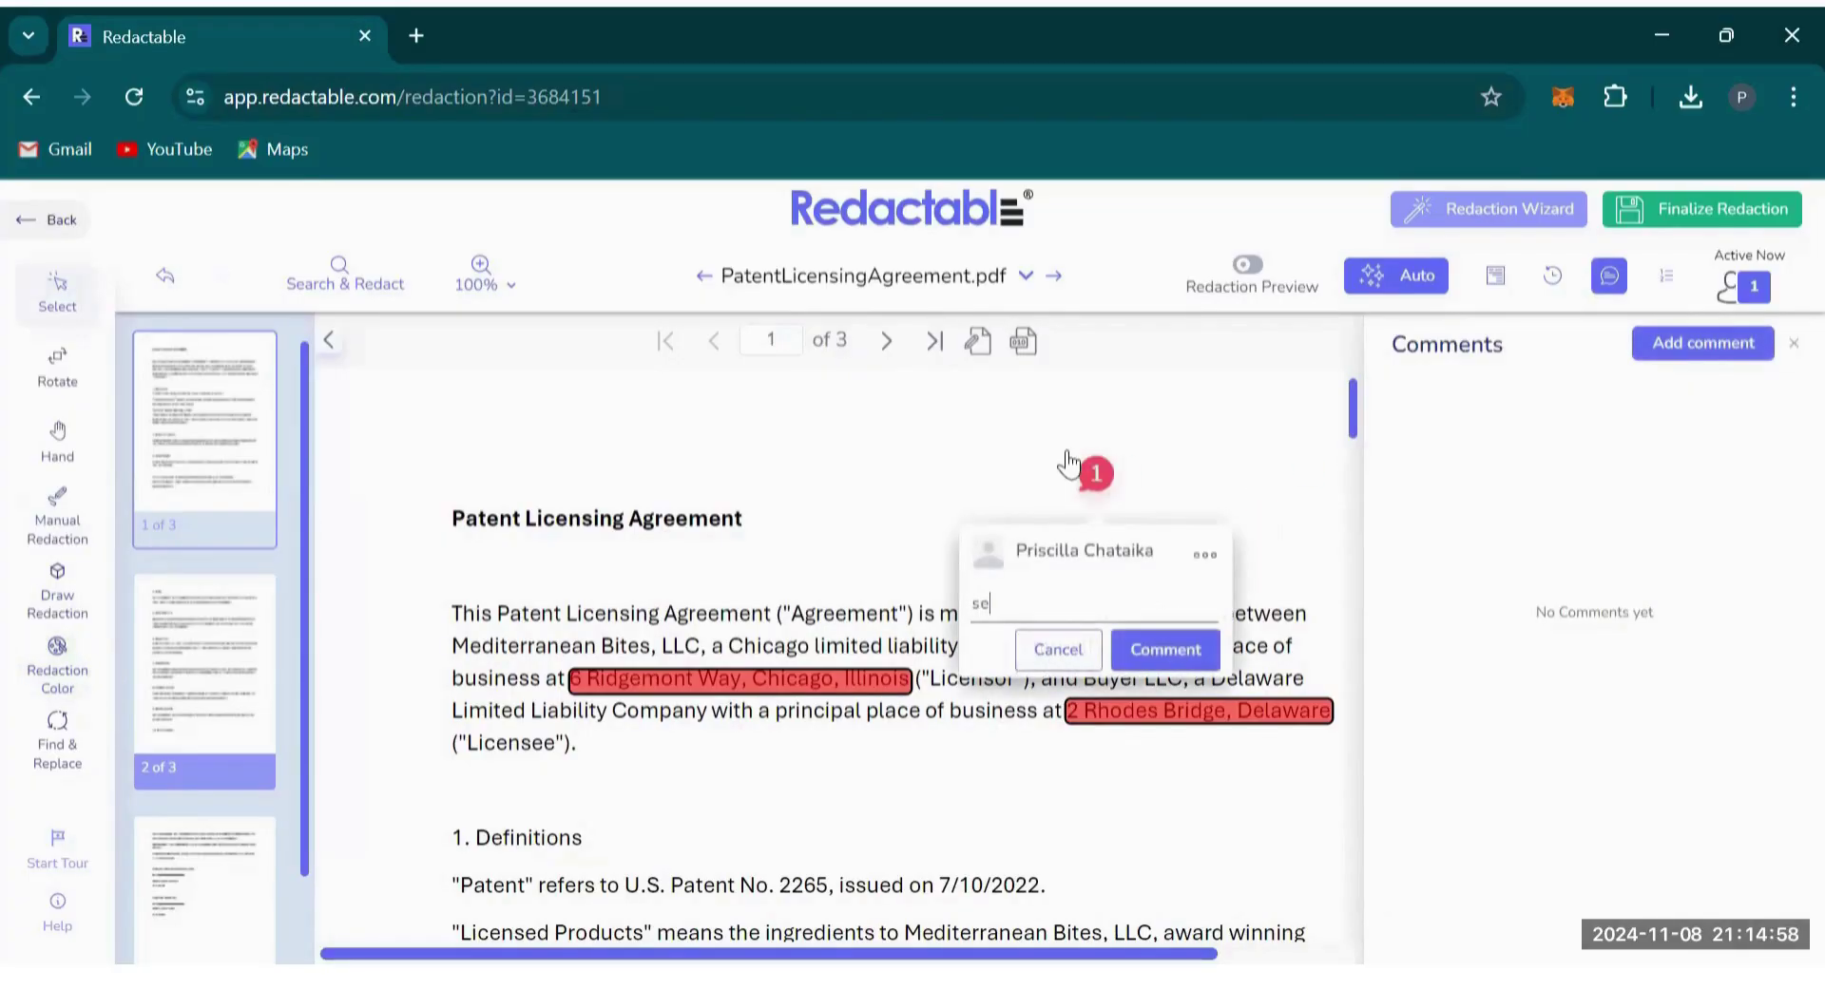
{"action": "type", "text": "t"}
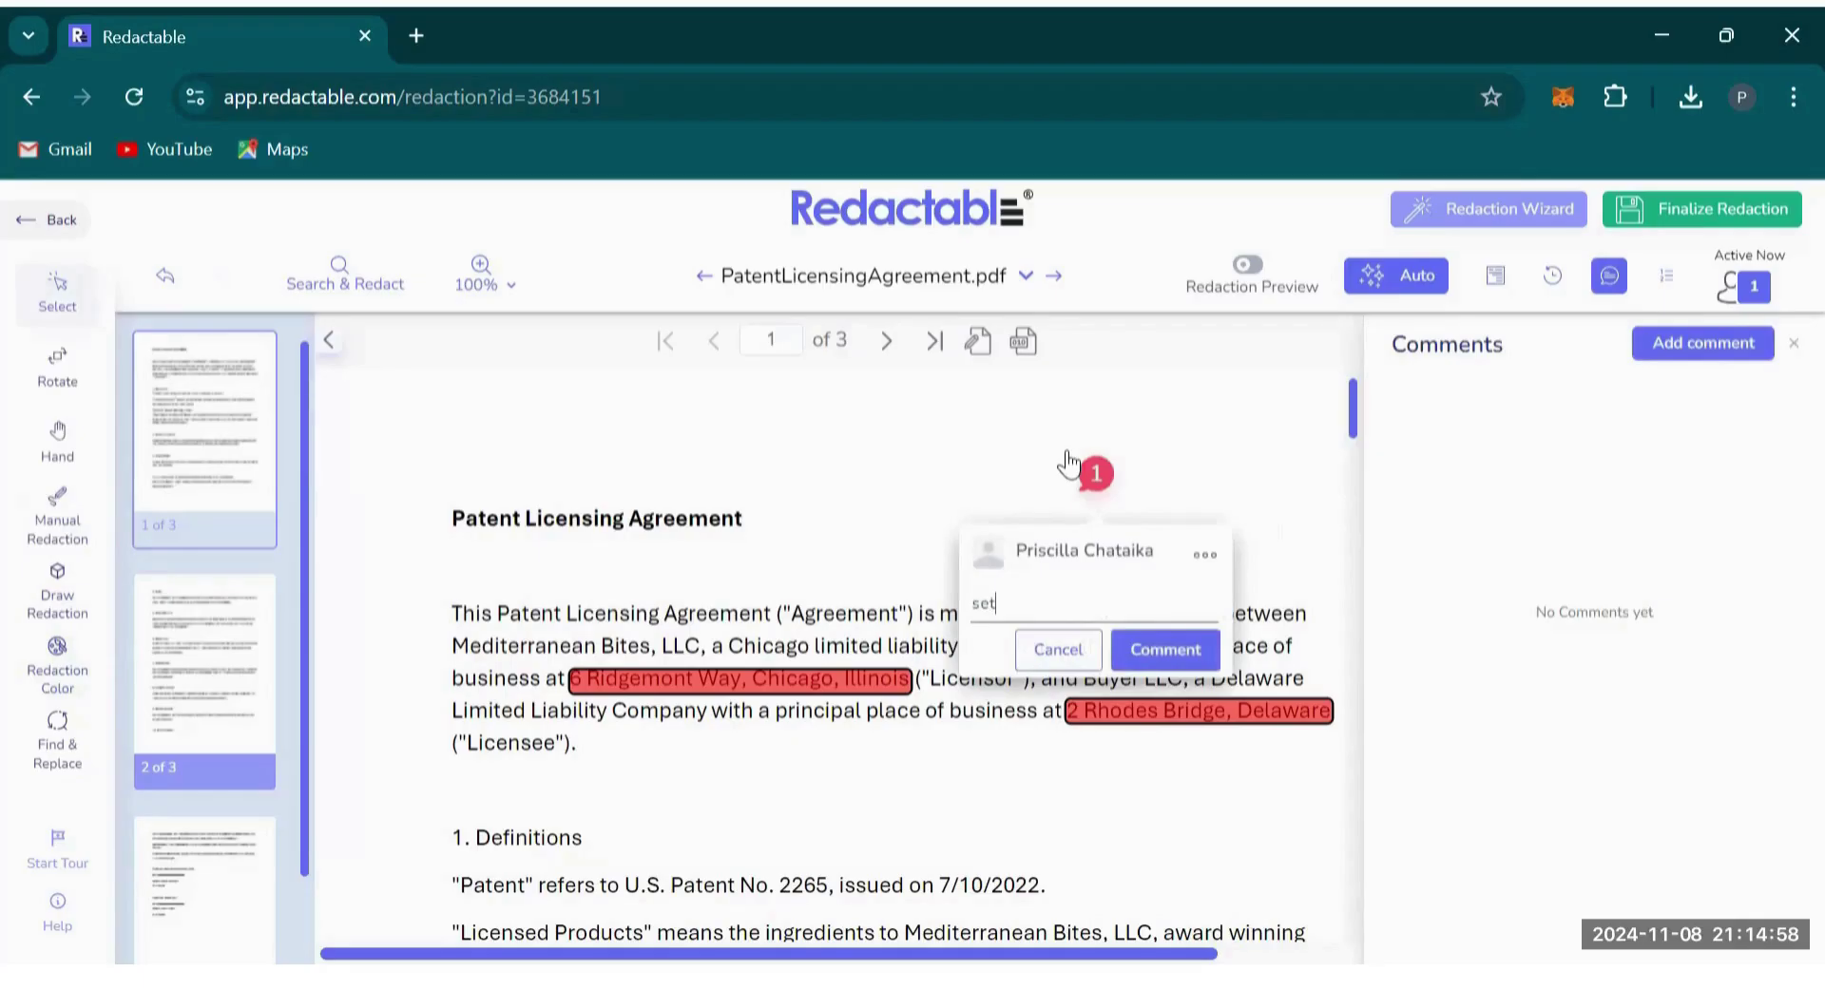
{"action": "left_click", "coordinate": [1148, 675]}
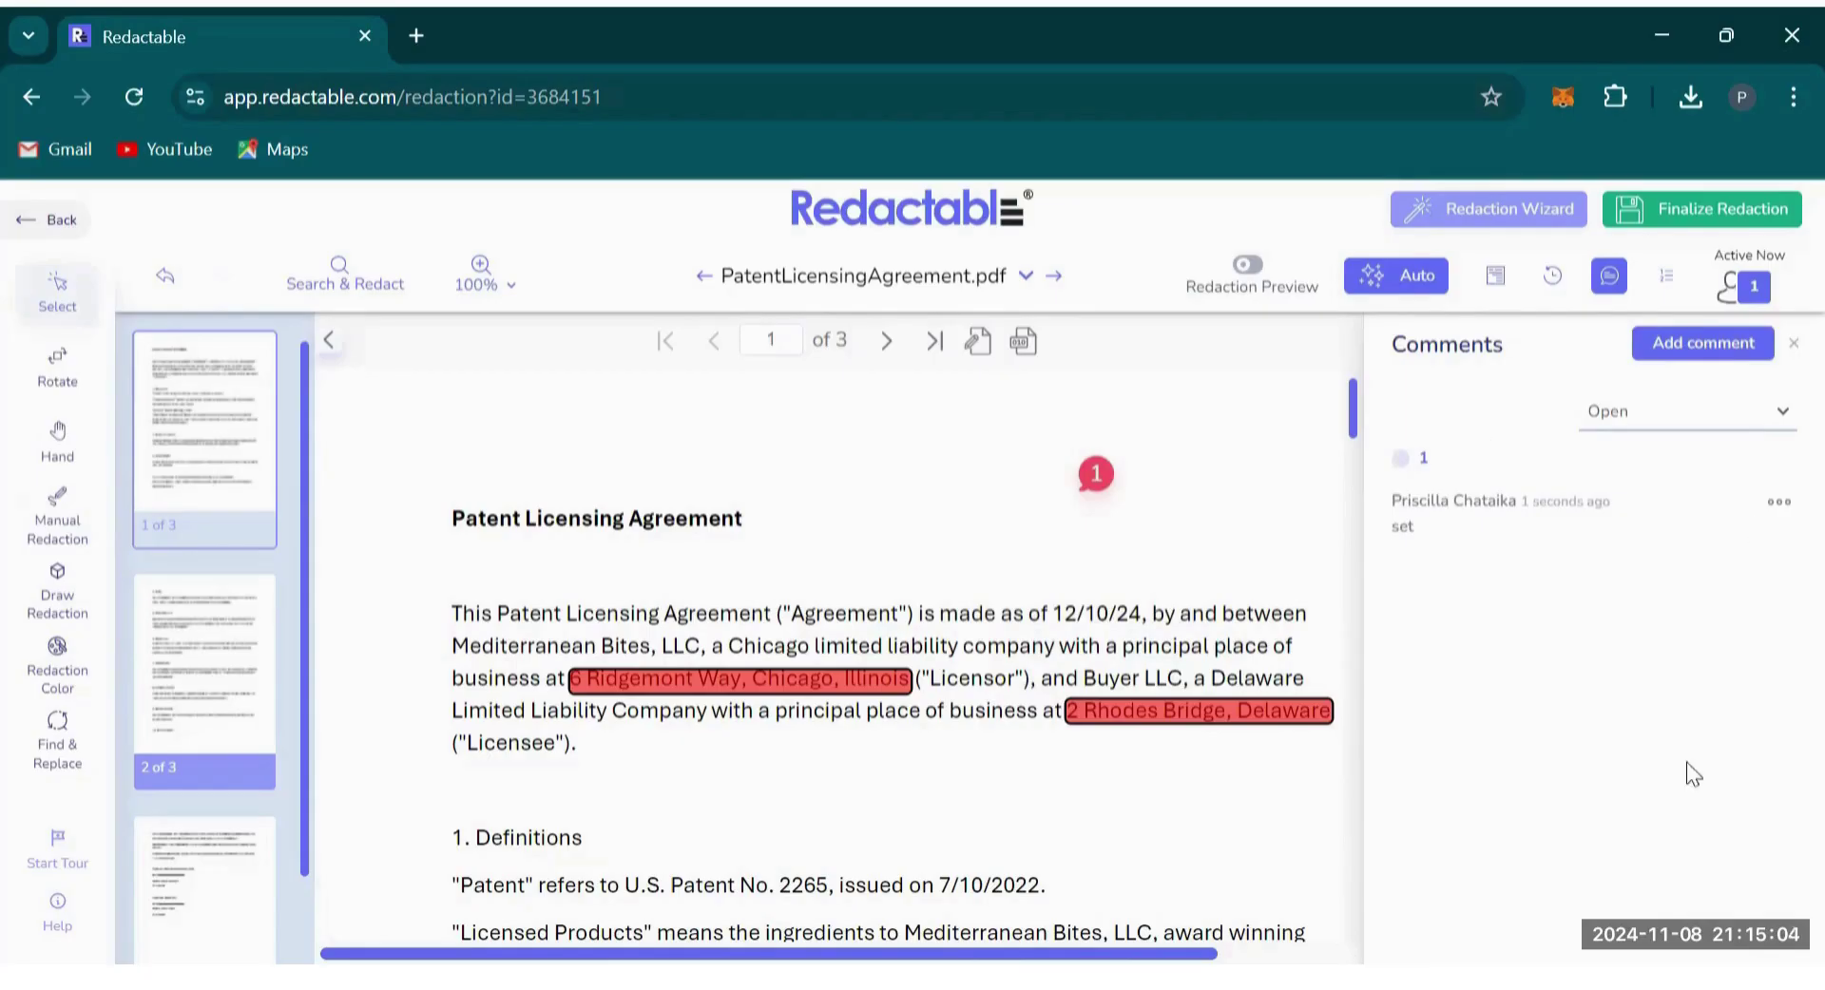
{"action": "left_click", "coordinate": [1774, 507]}
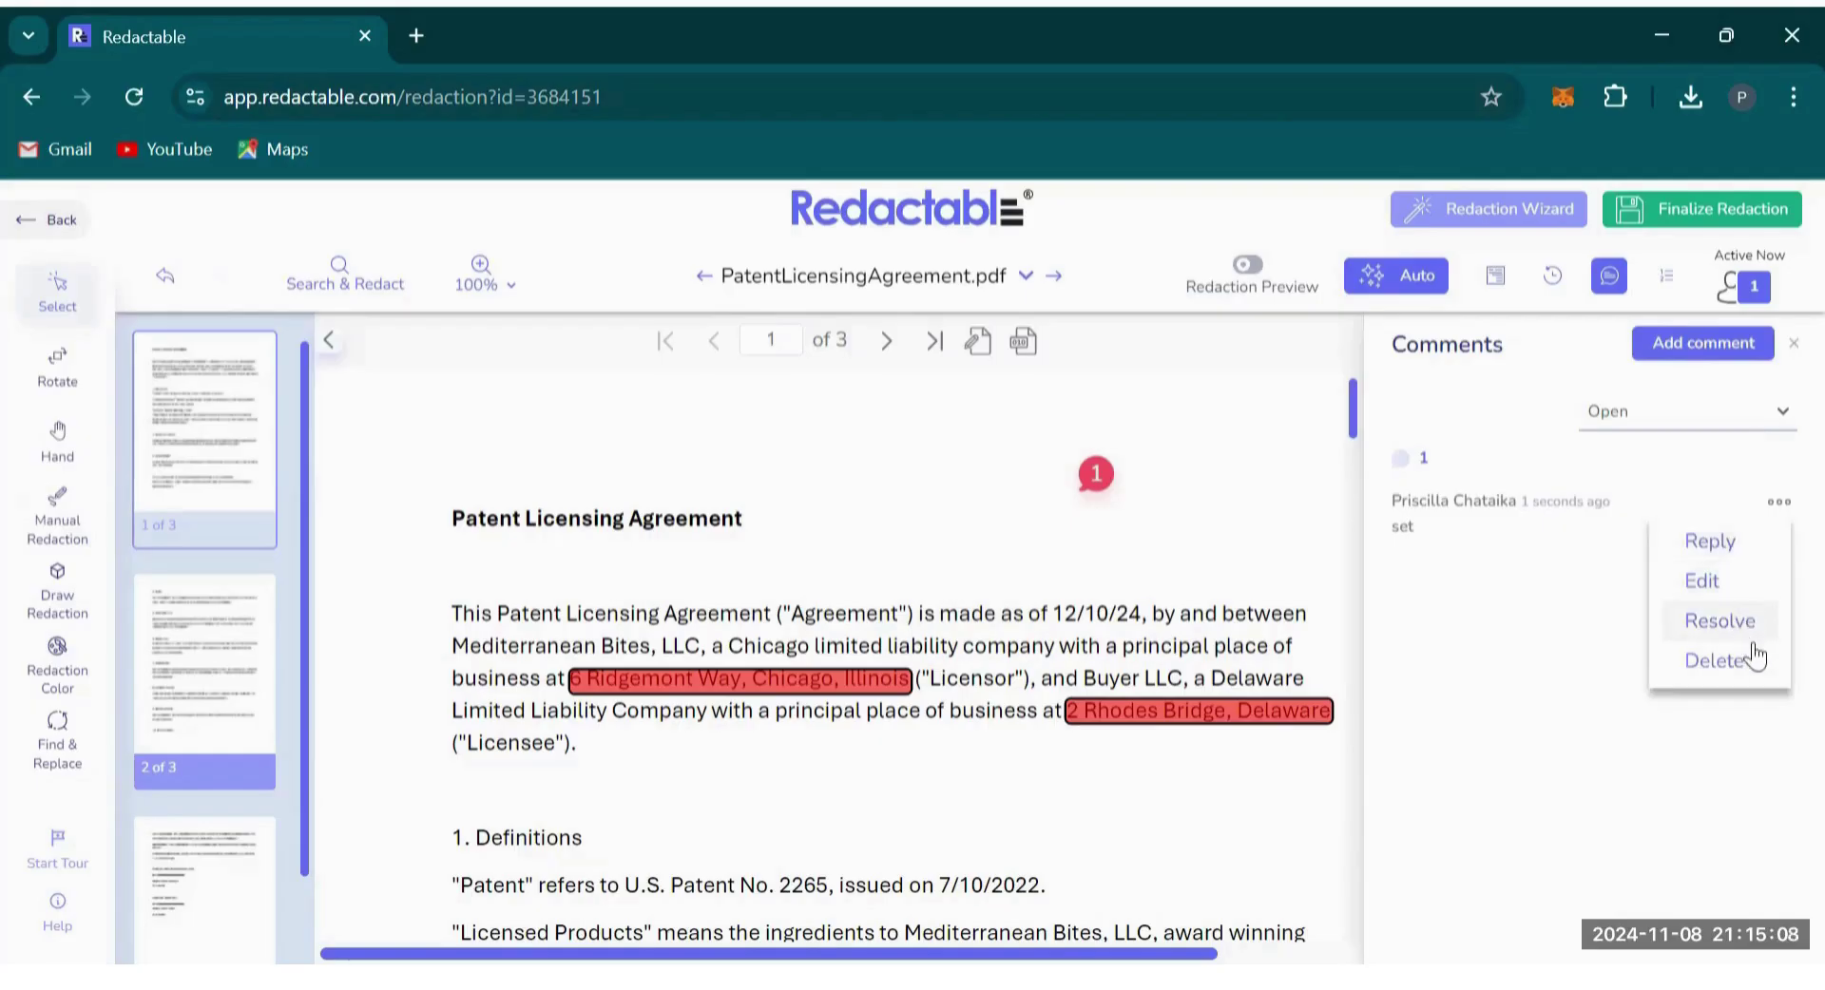
{"action": "left_click", "coordinate": [1540, 587]}
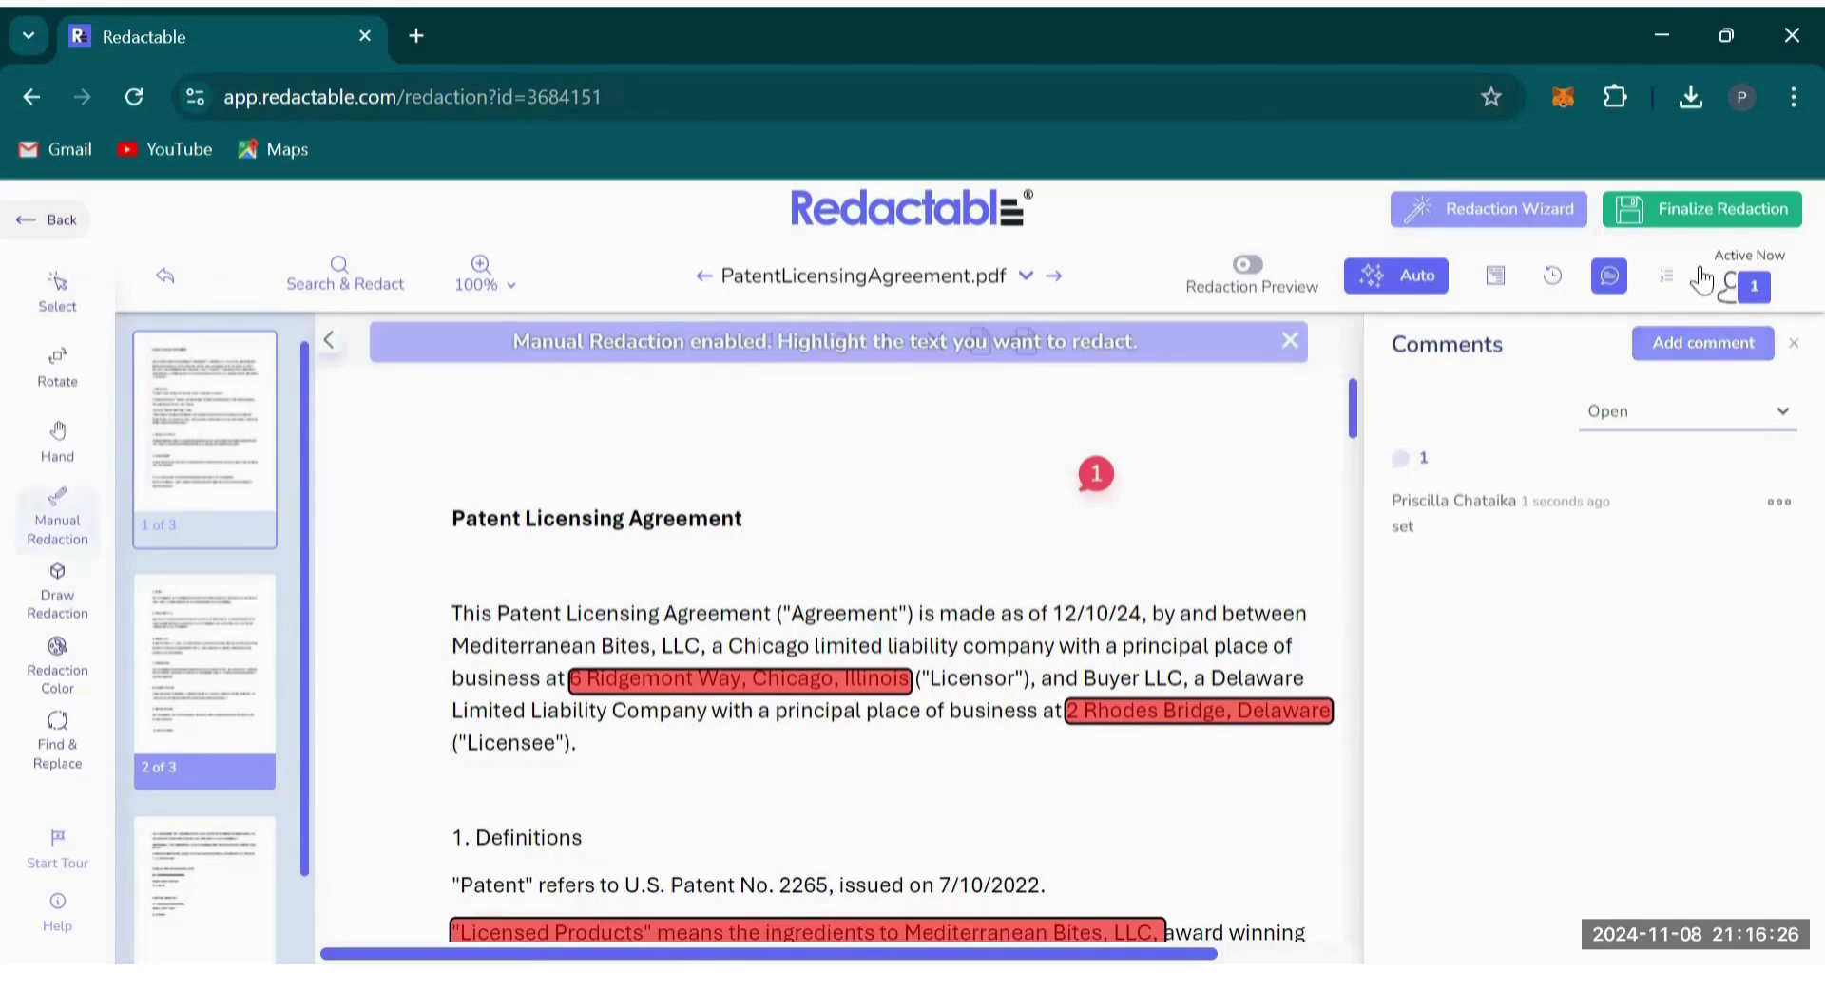
Finalize the redaction of PatentLicensingAgreement.pdf and open the downloaded redacted PDF.
{"action": "left_click", "coordinate": [1665, 211]}
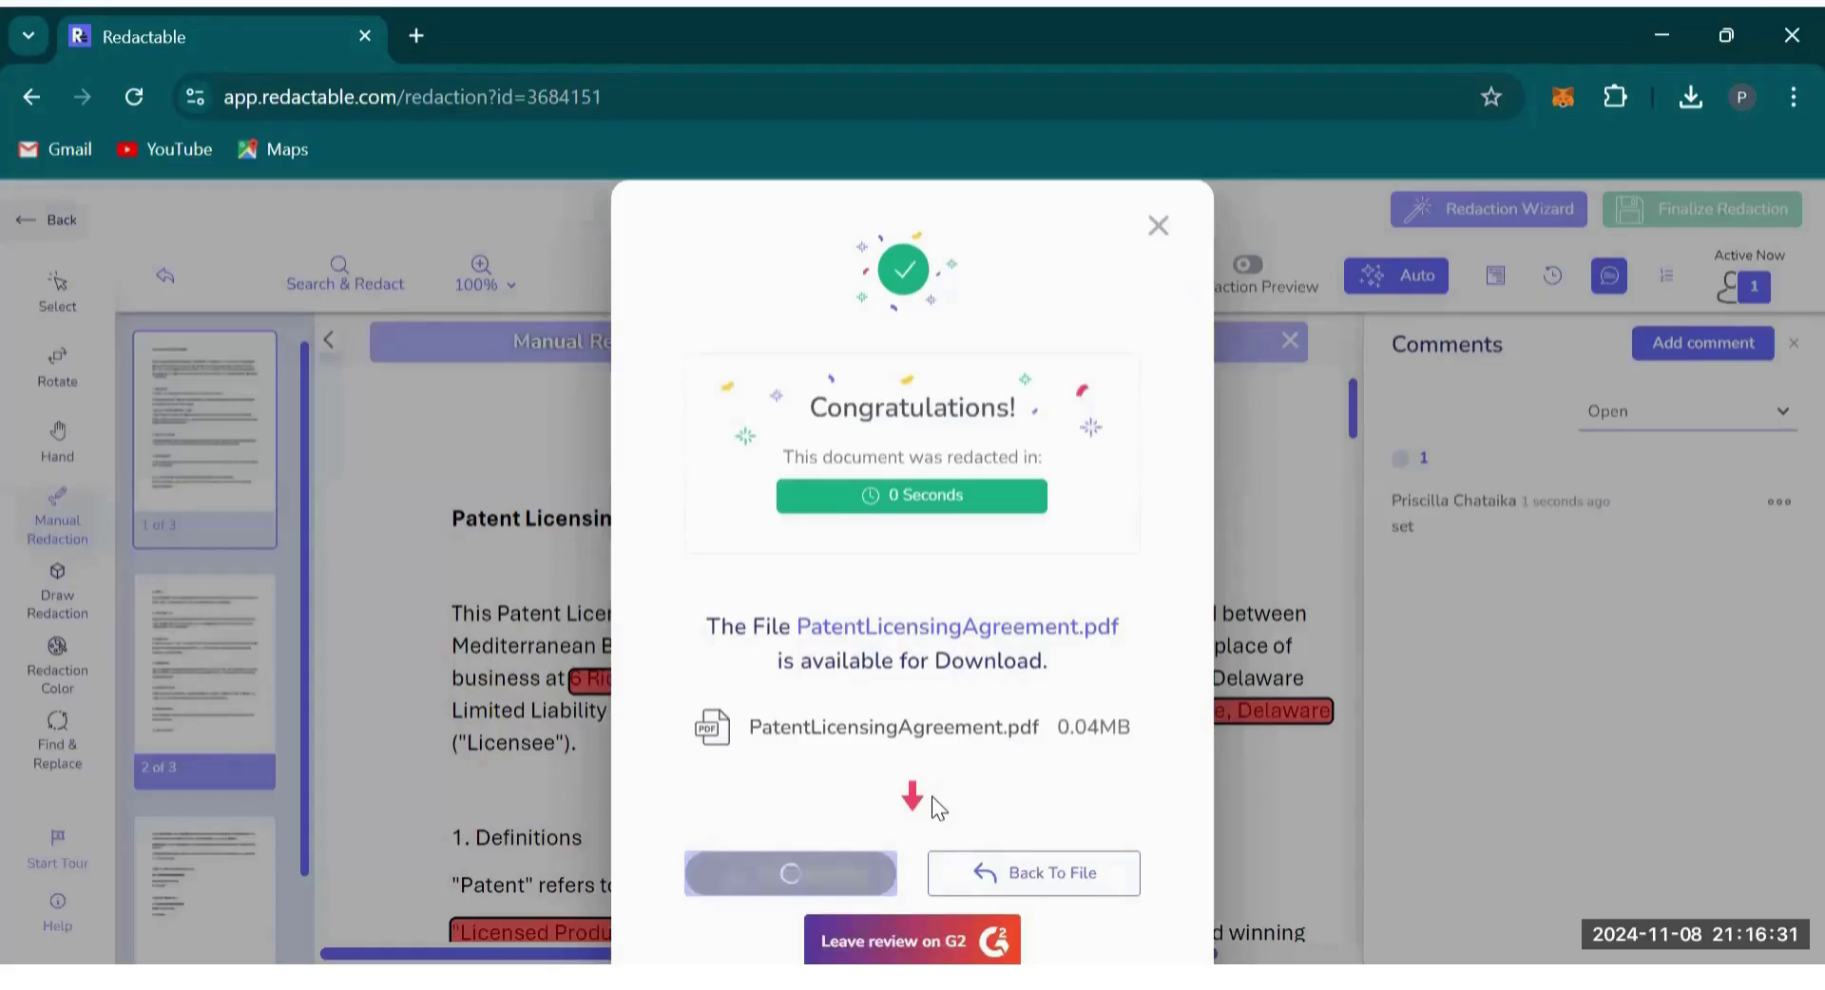
{"action": "left_click", "coordinate": [1580, 171]}
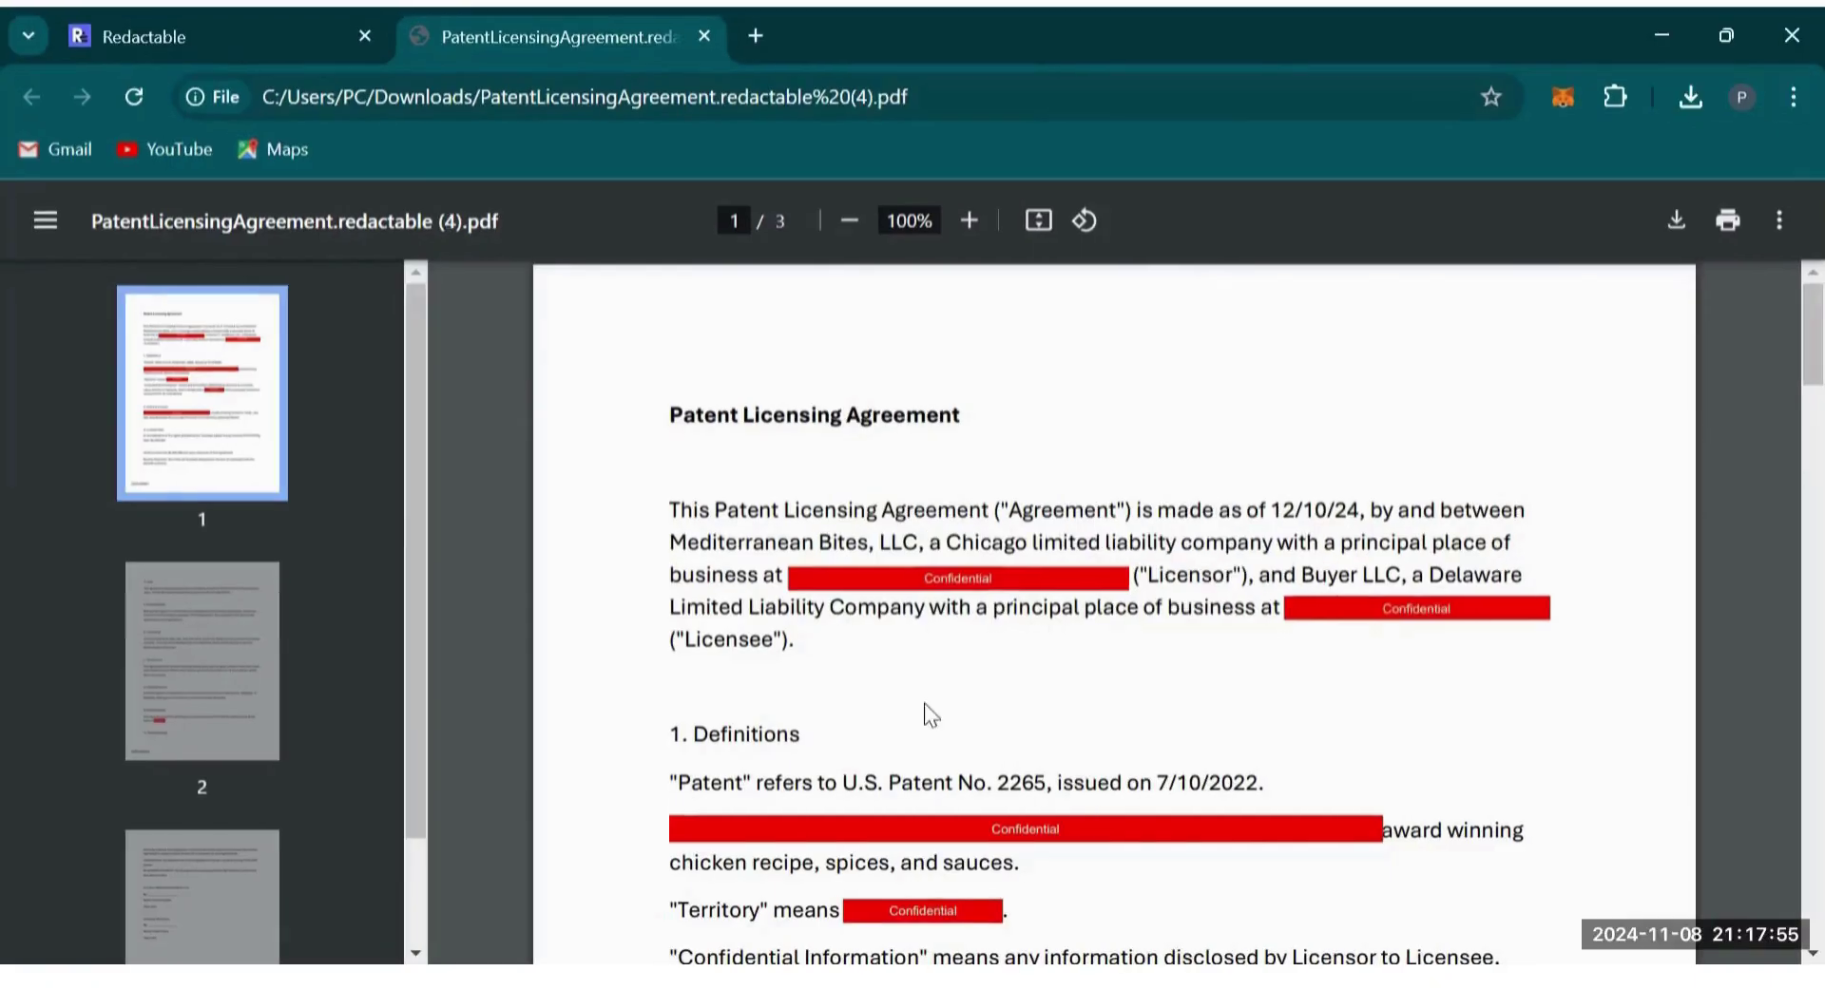
Return to the Mediterranean Bites, LLC project documents and download the redaction certificate of PatentLicensingAgreement.
{"action": "left_click", "coordinate": [320, 61]}
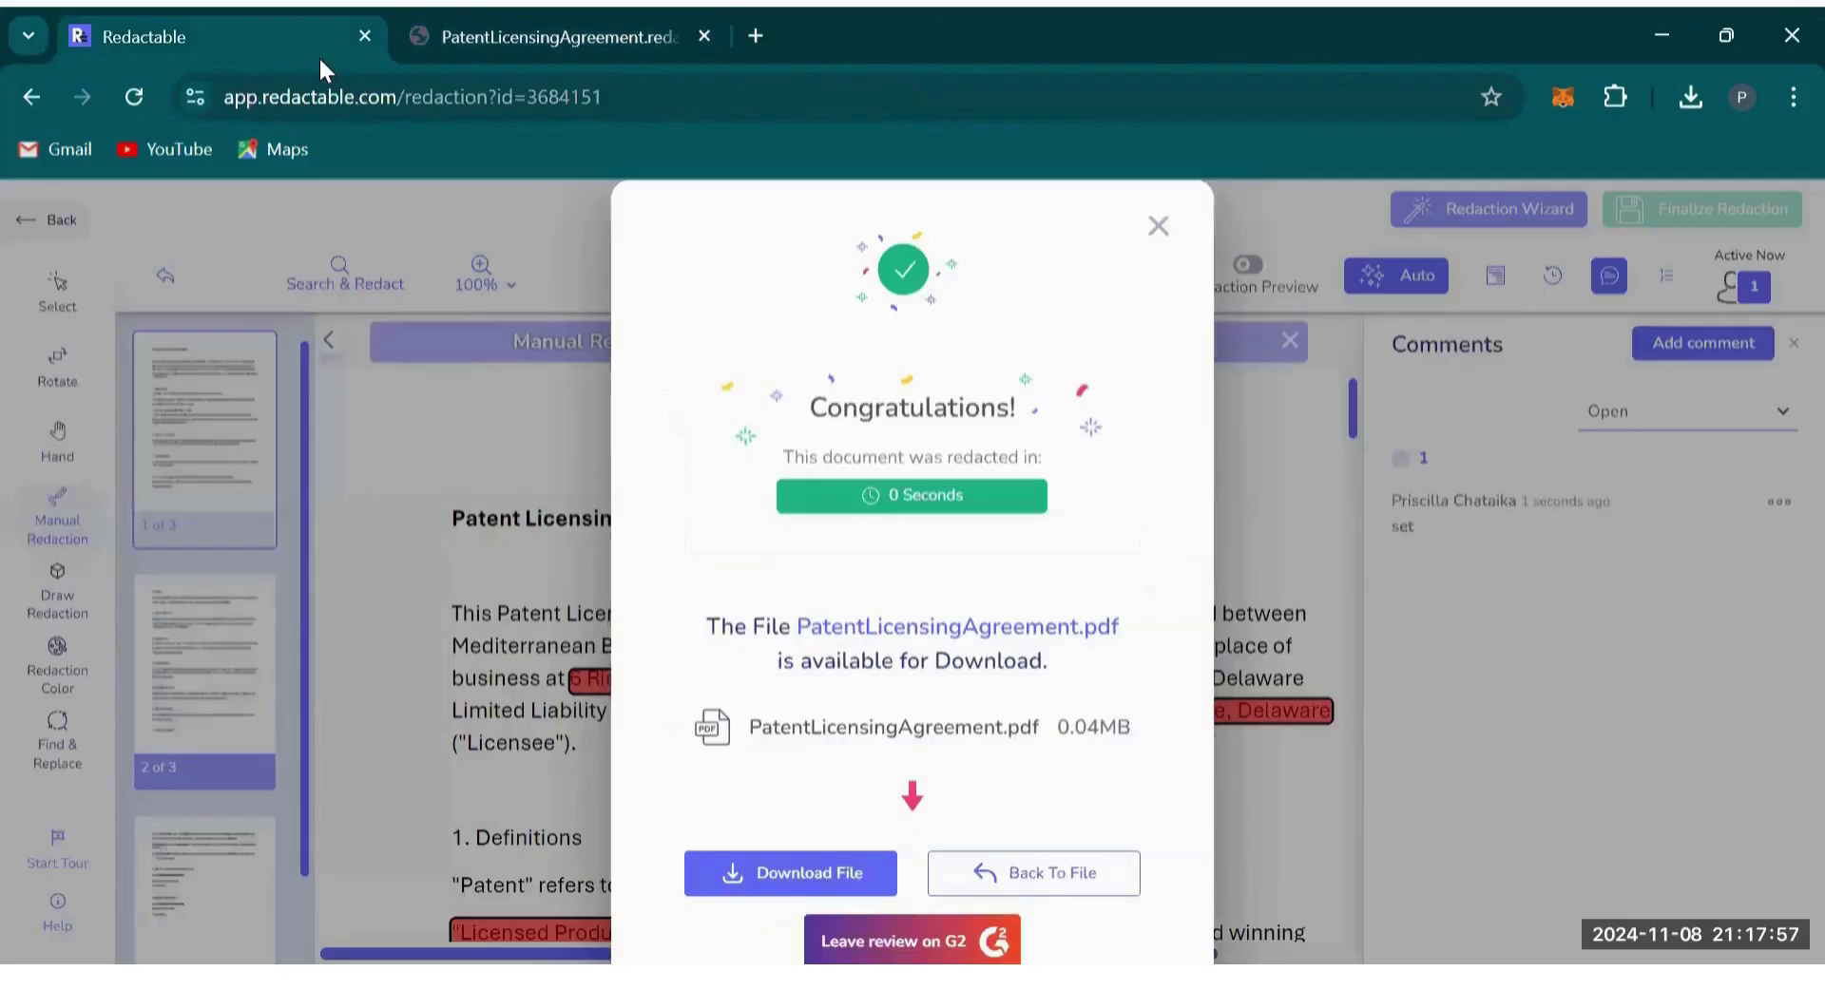
{"action": "left_click", "coordinate": [1157, 229]}
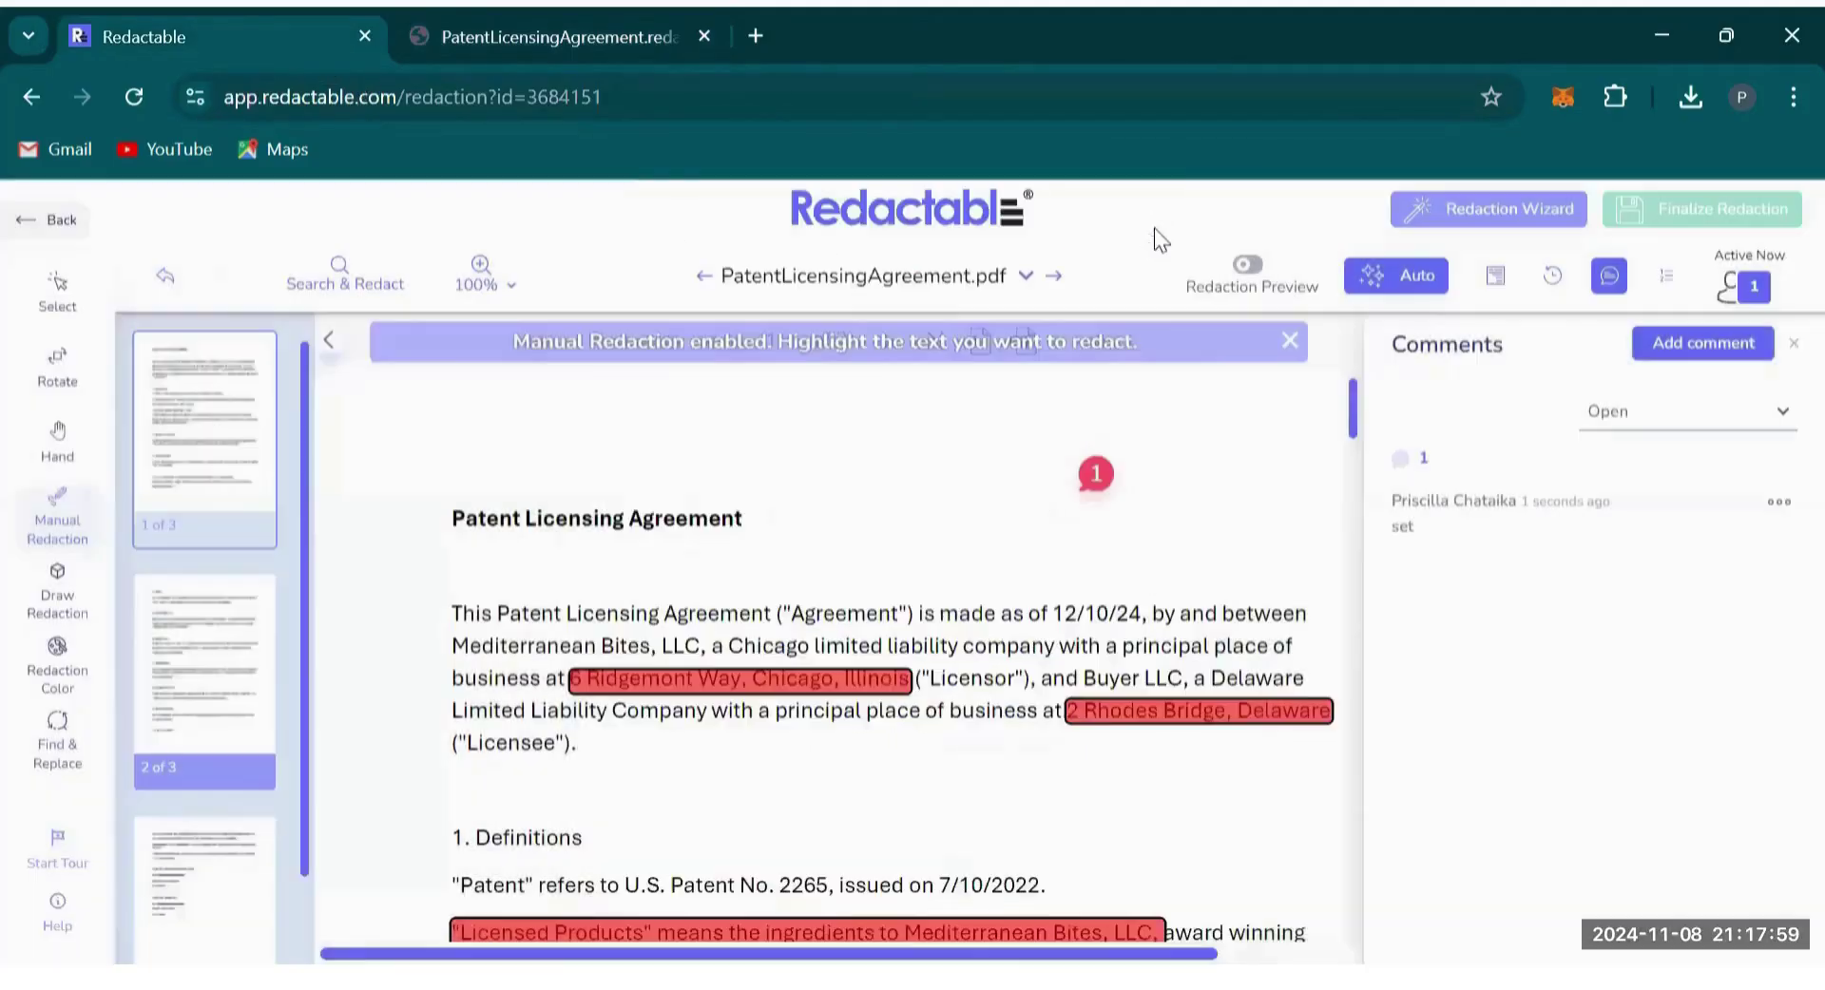
{"action": "left_click", "coordinate": [43, 221]}
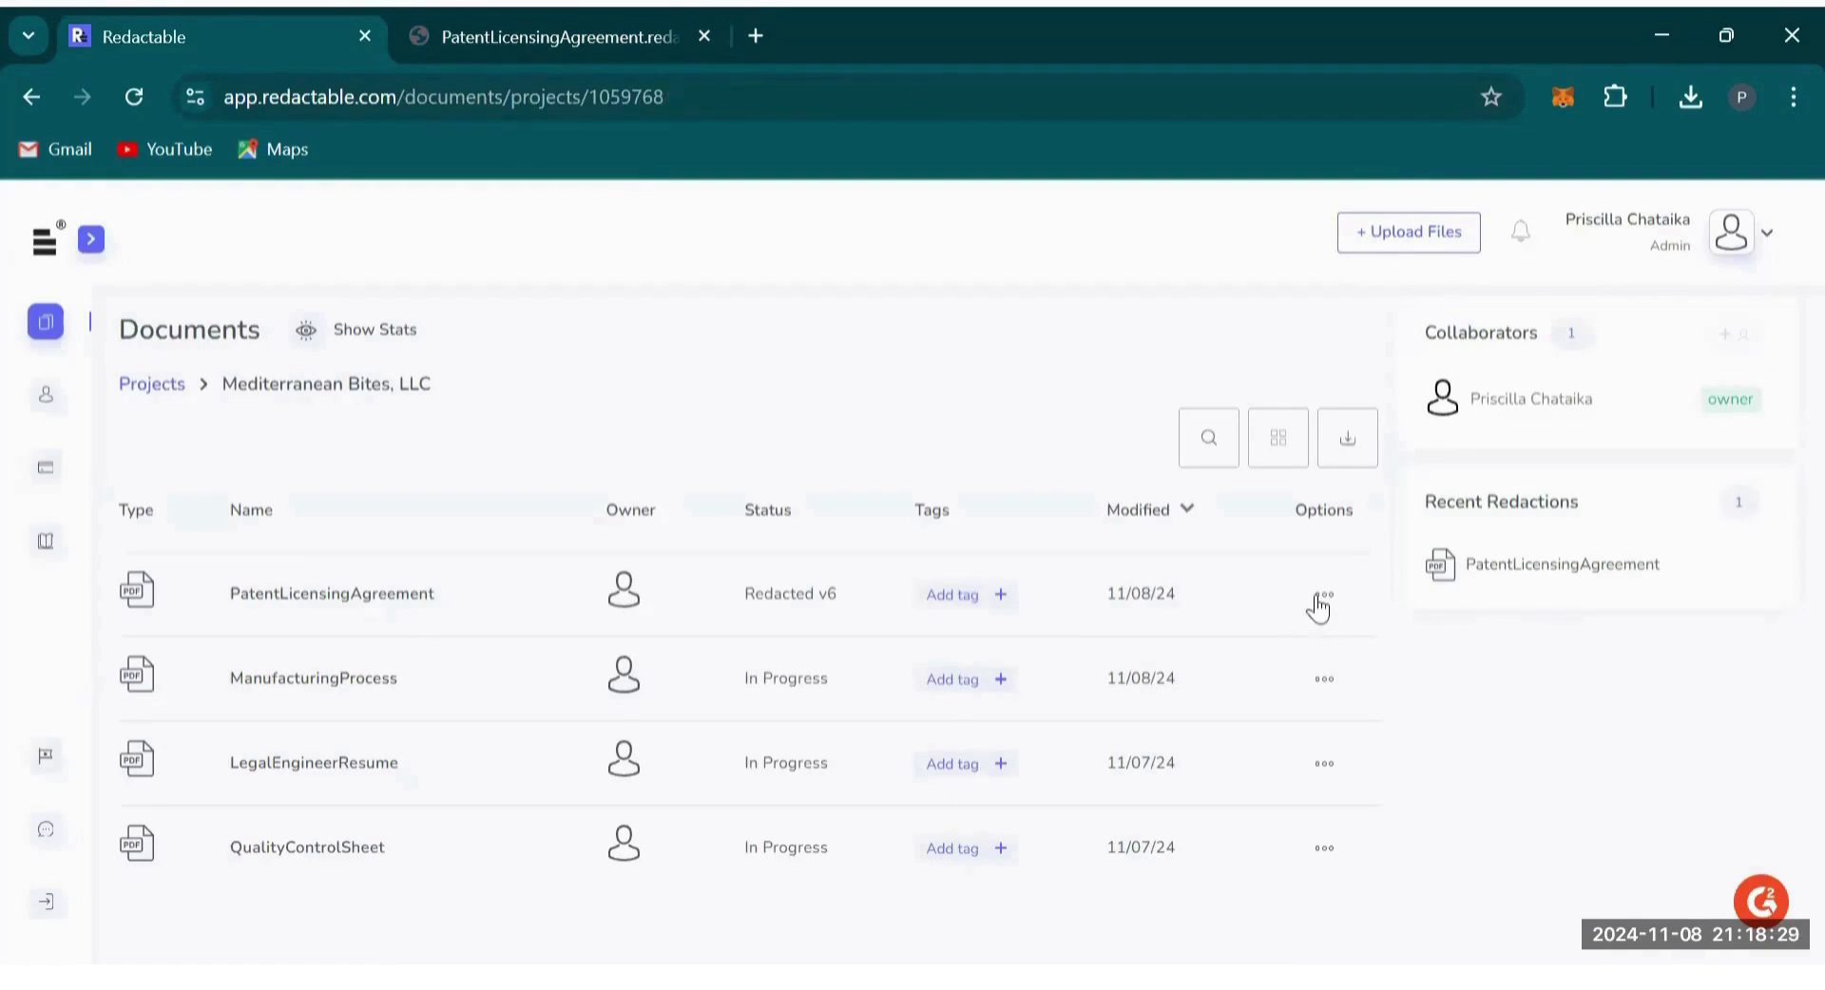
{"action": "left_click", "coordinate": [1320, 600]}
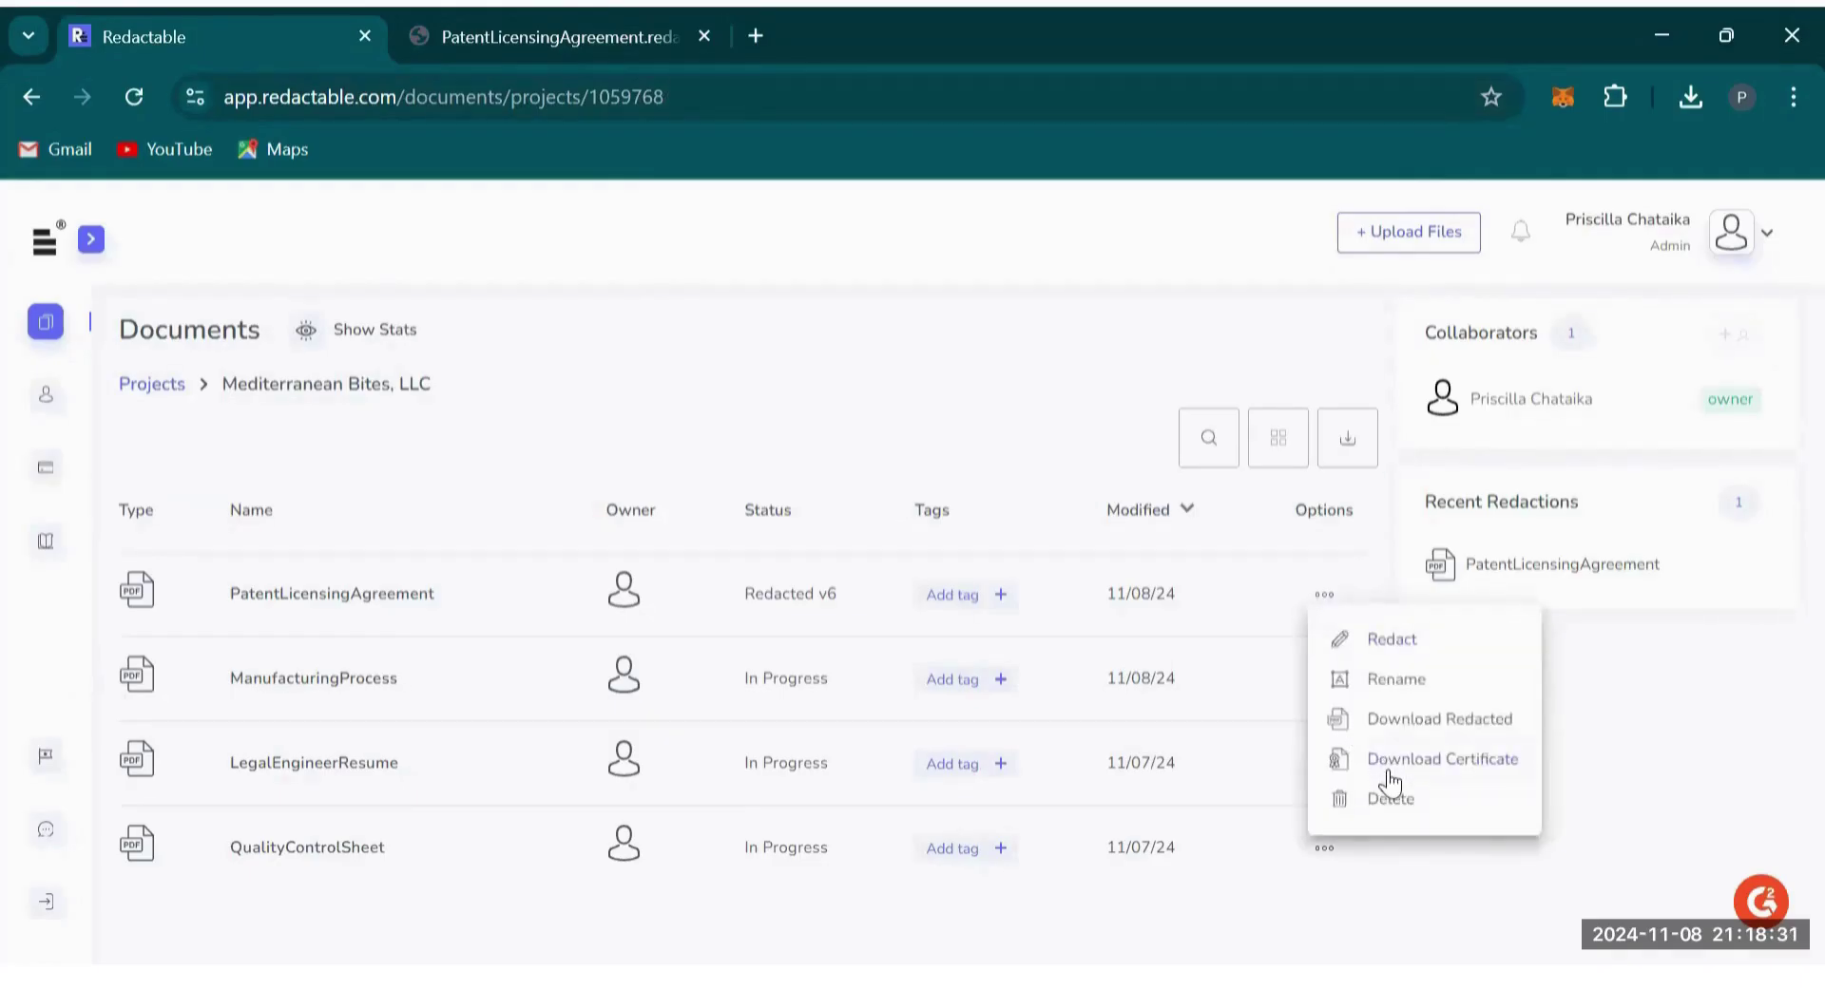
{"action": "left_click", "coordinate": [1388, 772]}
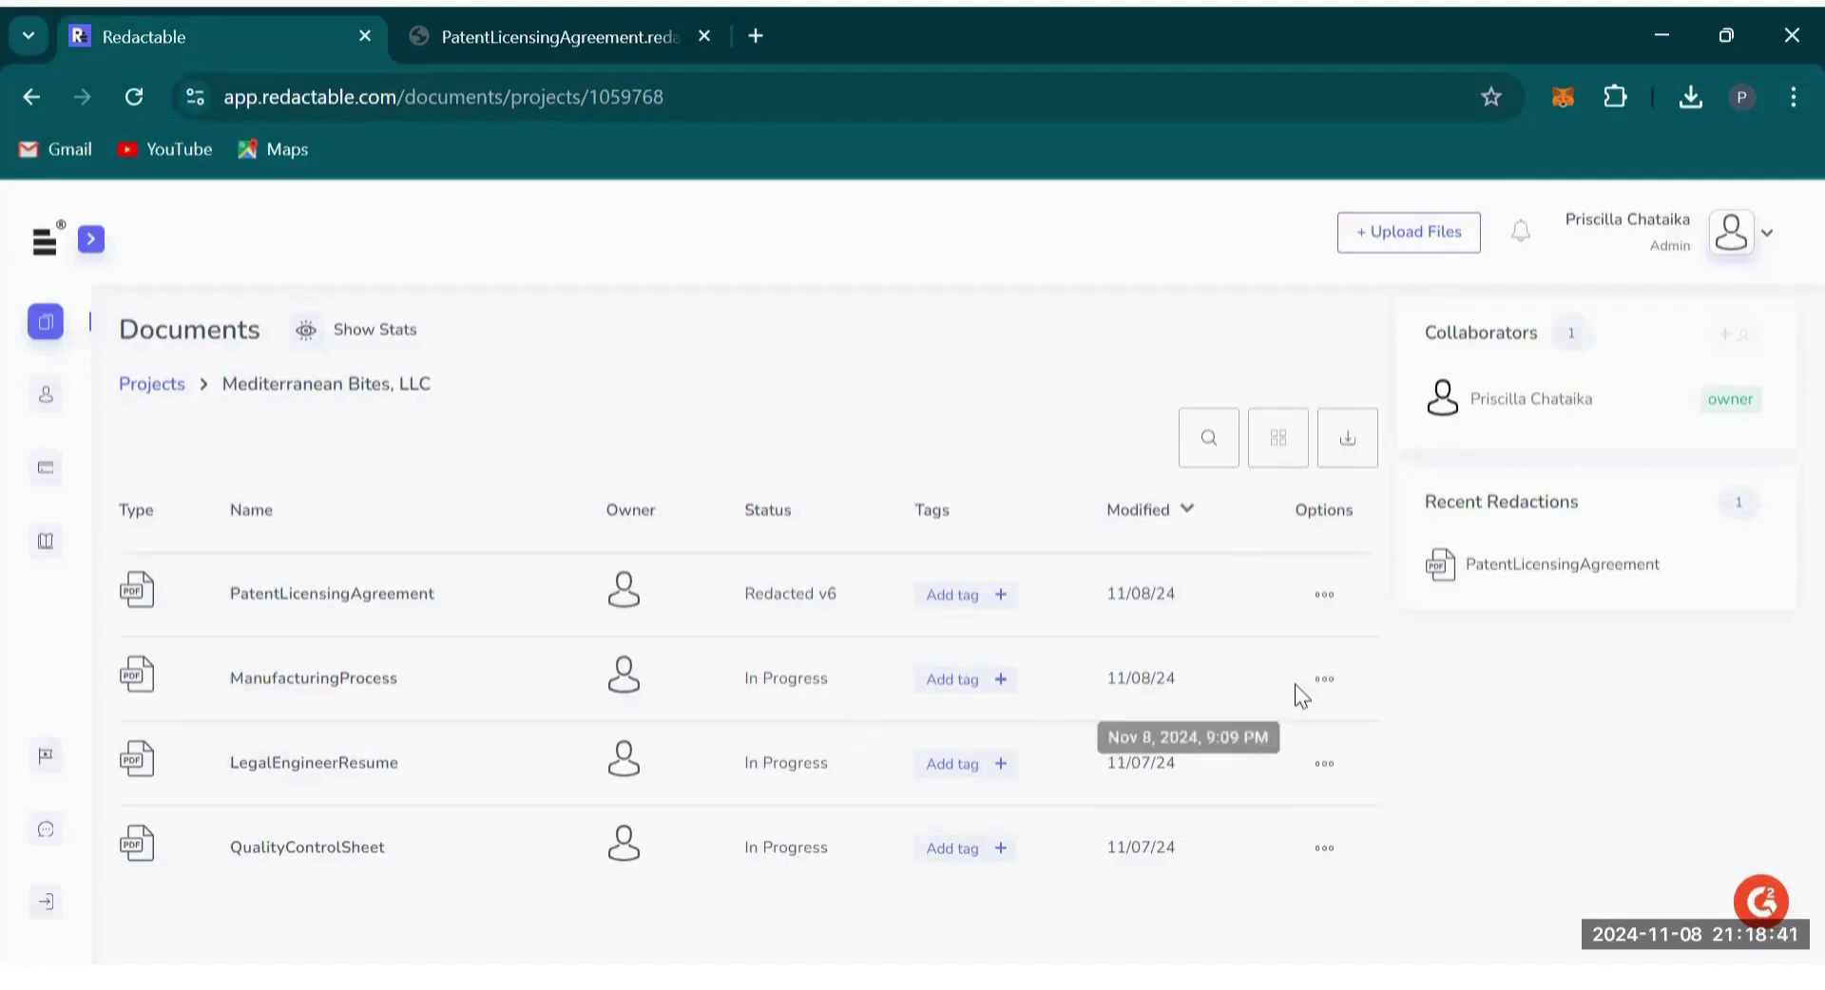
Open the ManufacturingProcess document for redaction and go to page 11.
{"action": "left_click", "coordinate": [1330, 680]}
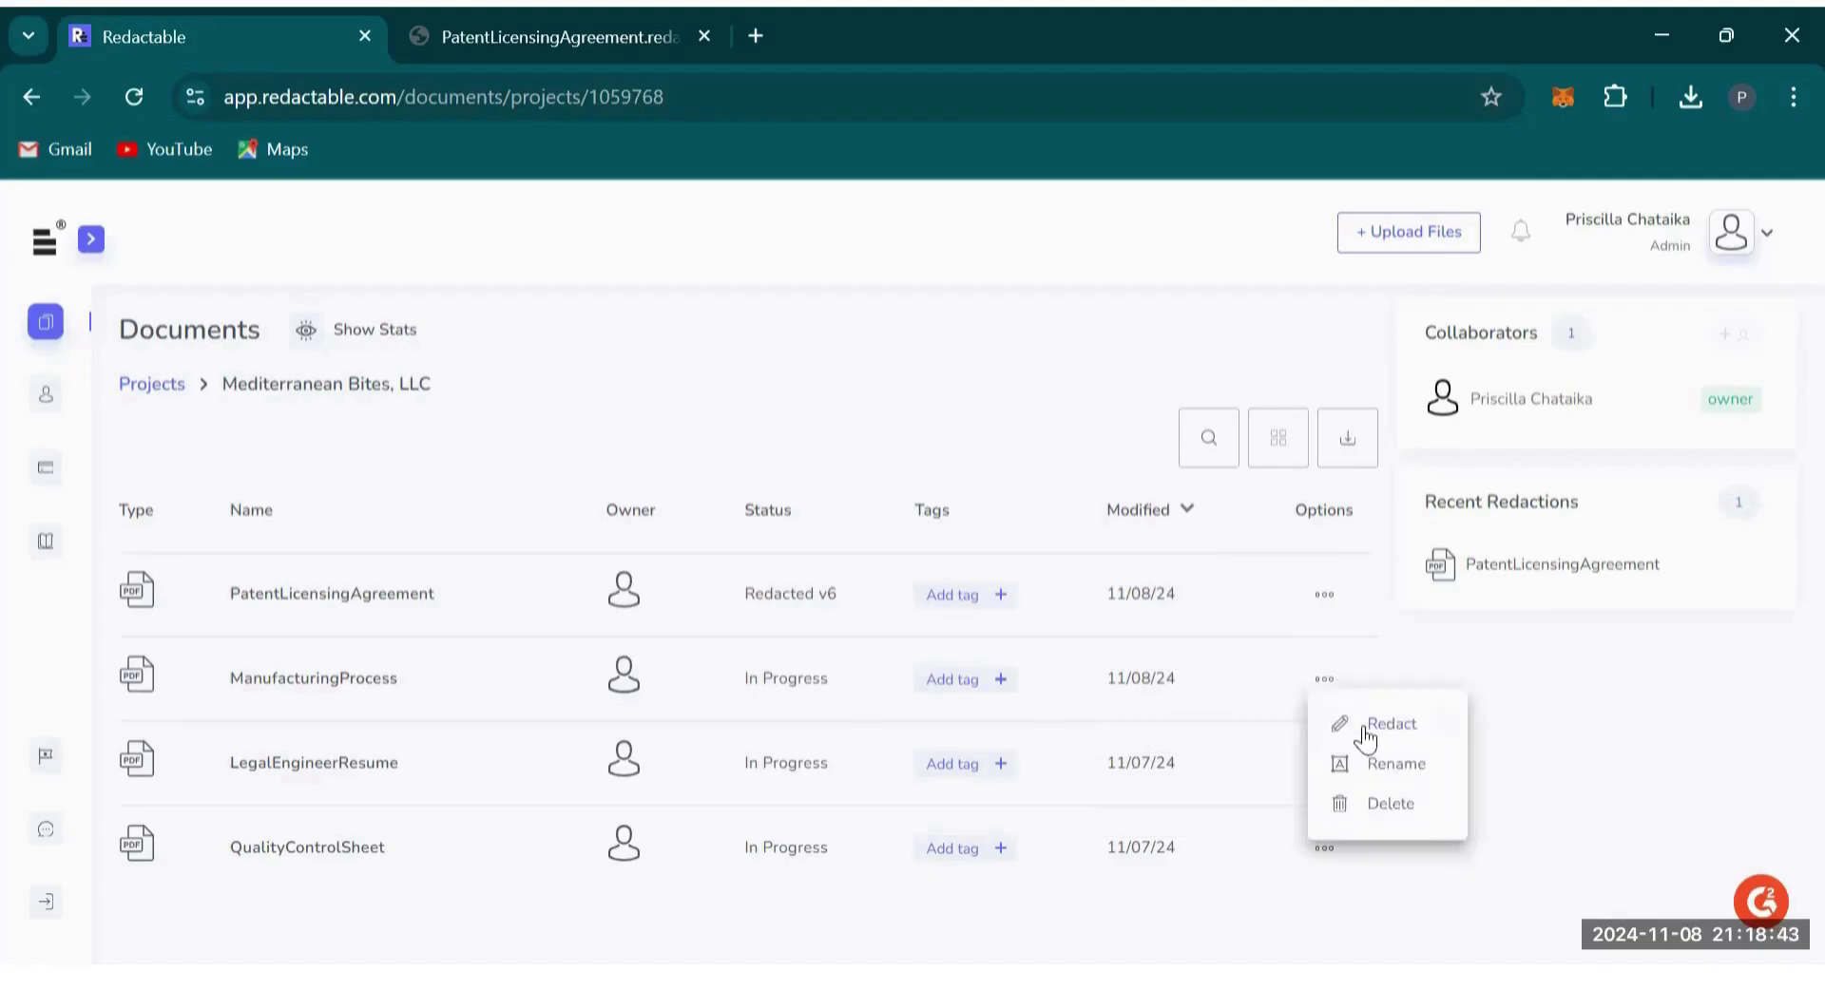
{"action": "left_click", "coordinate": [1369, 728]}
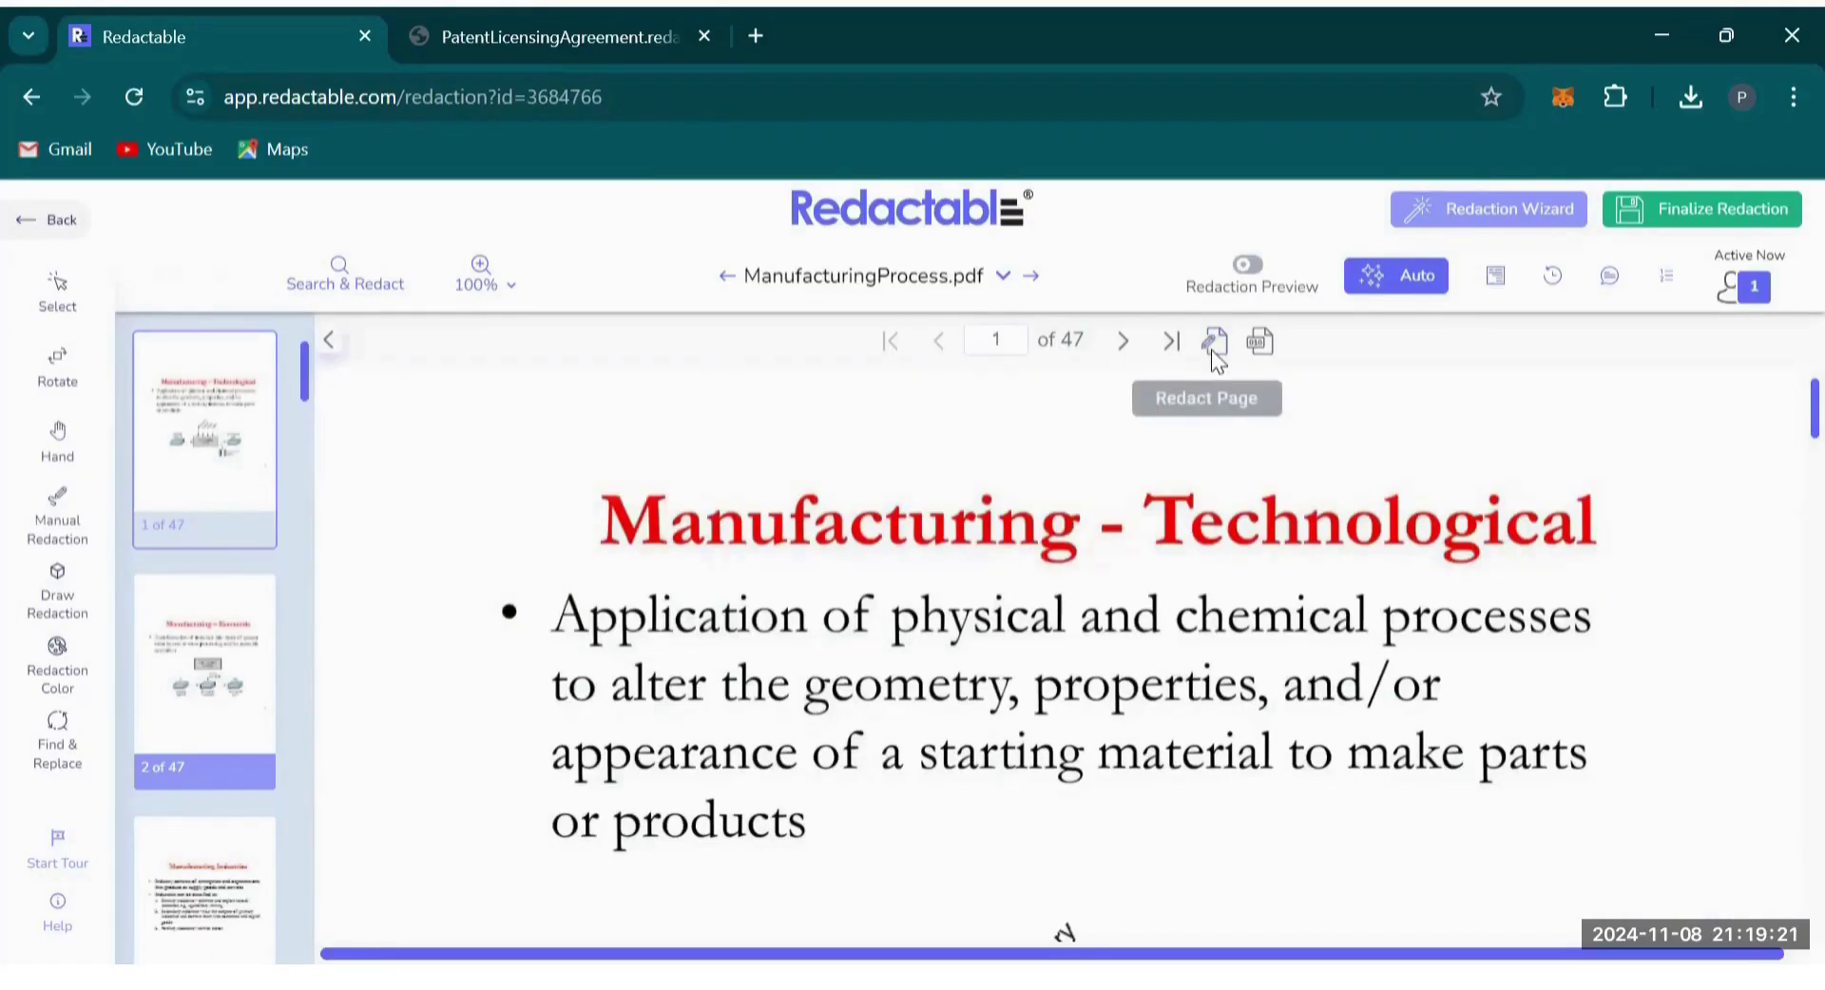
{"action": "left_click", "coordinate": [1213, 360]}
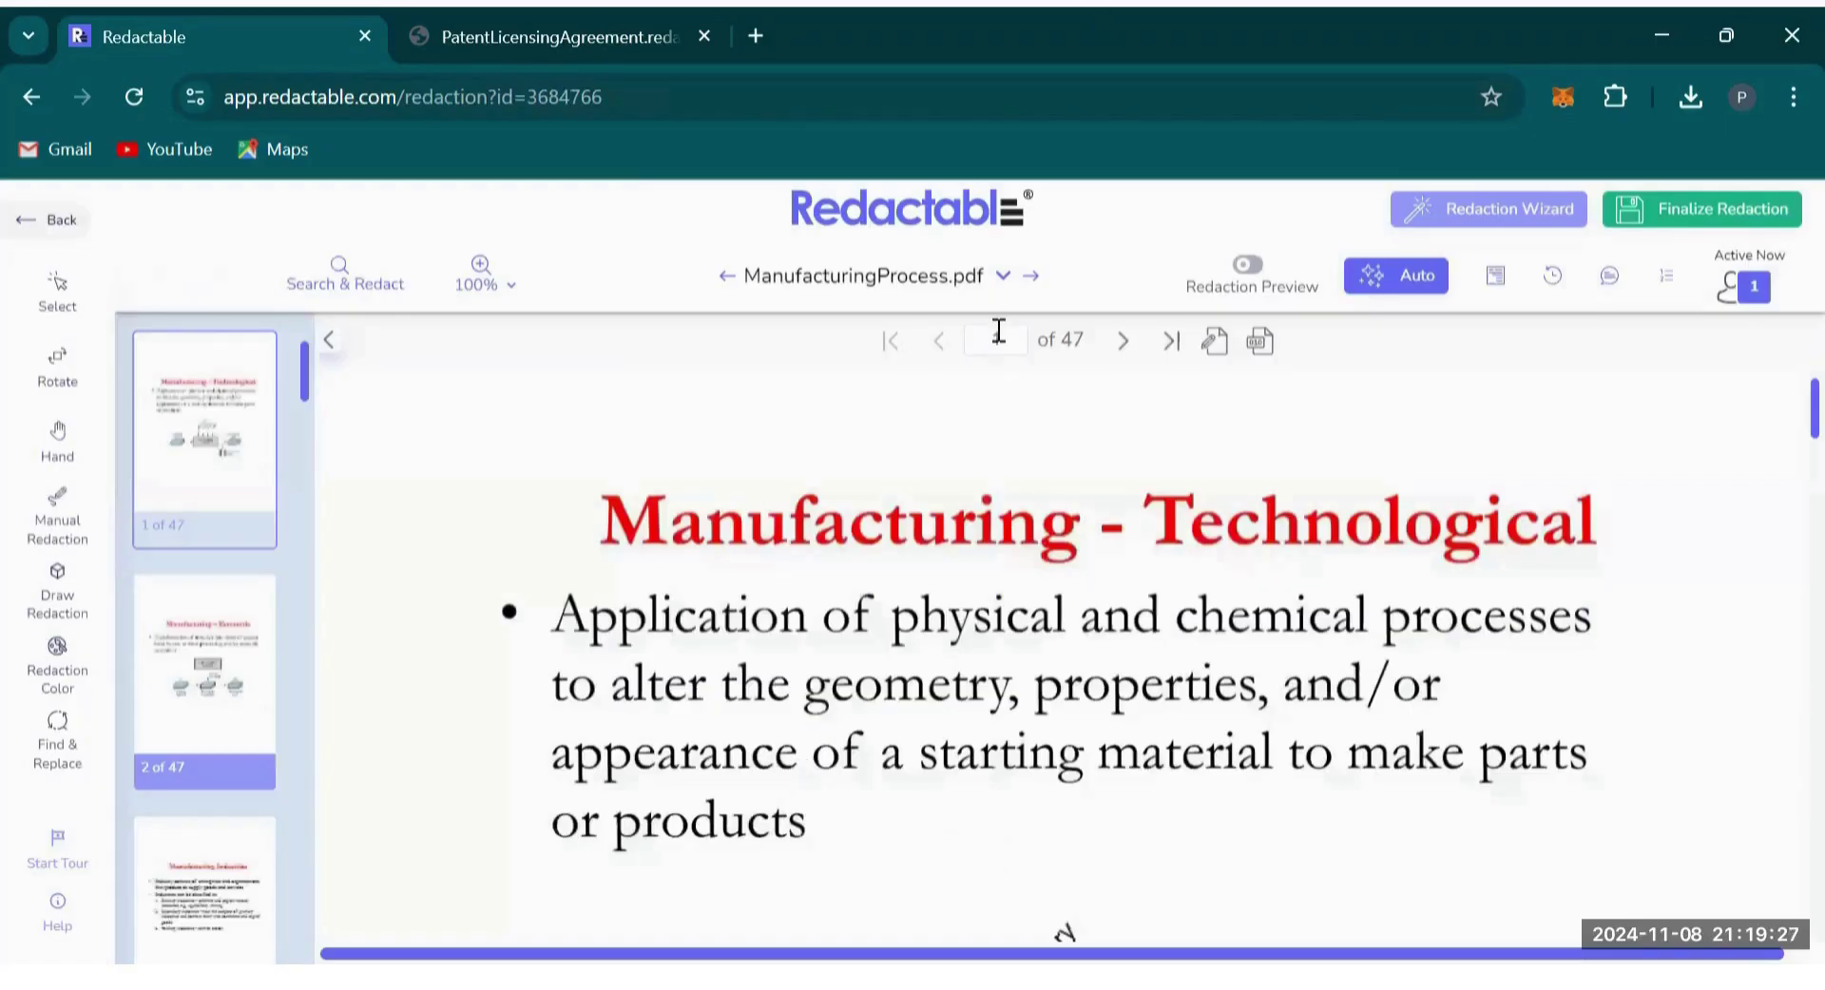
{"action": "left_click", "coordinate": [1006, 332]}
{"action": "type", "text": "1"}
{"action": "key", "text": "Return"}
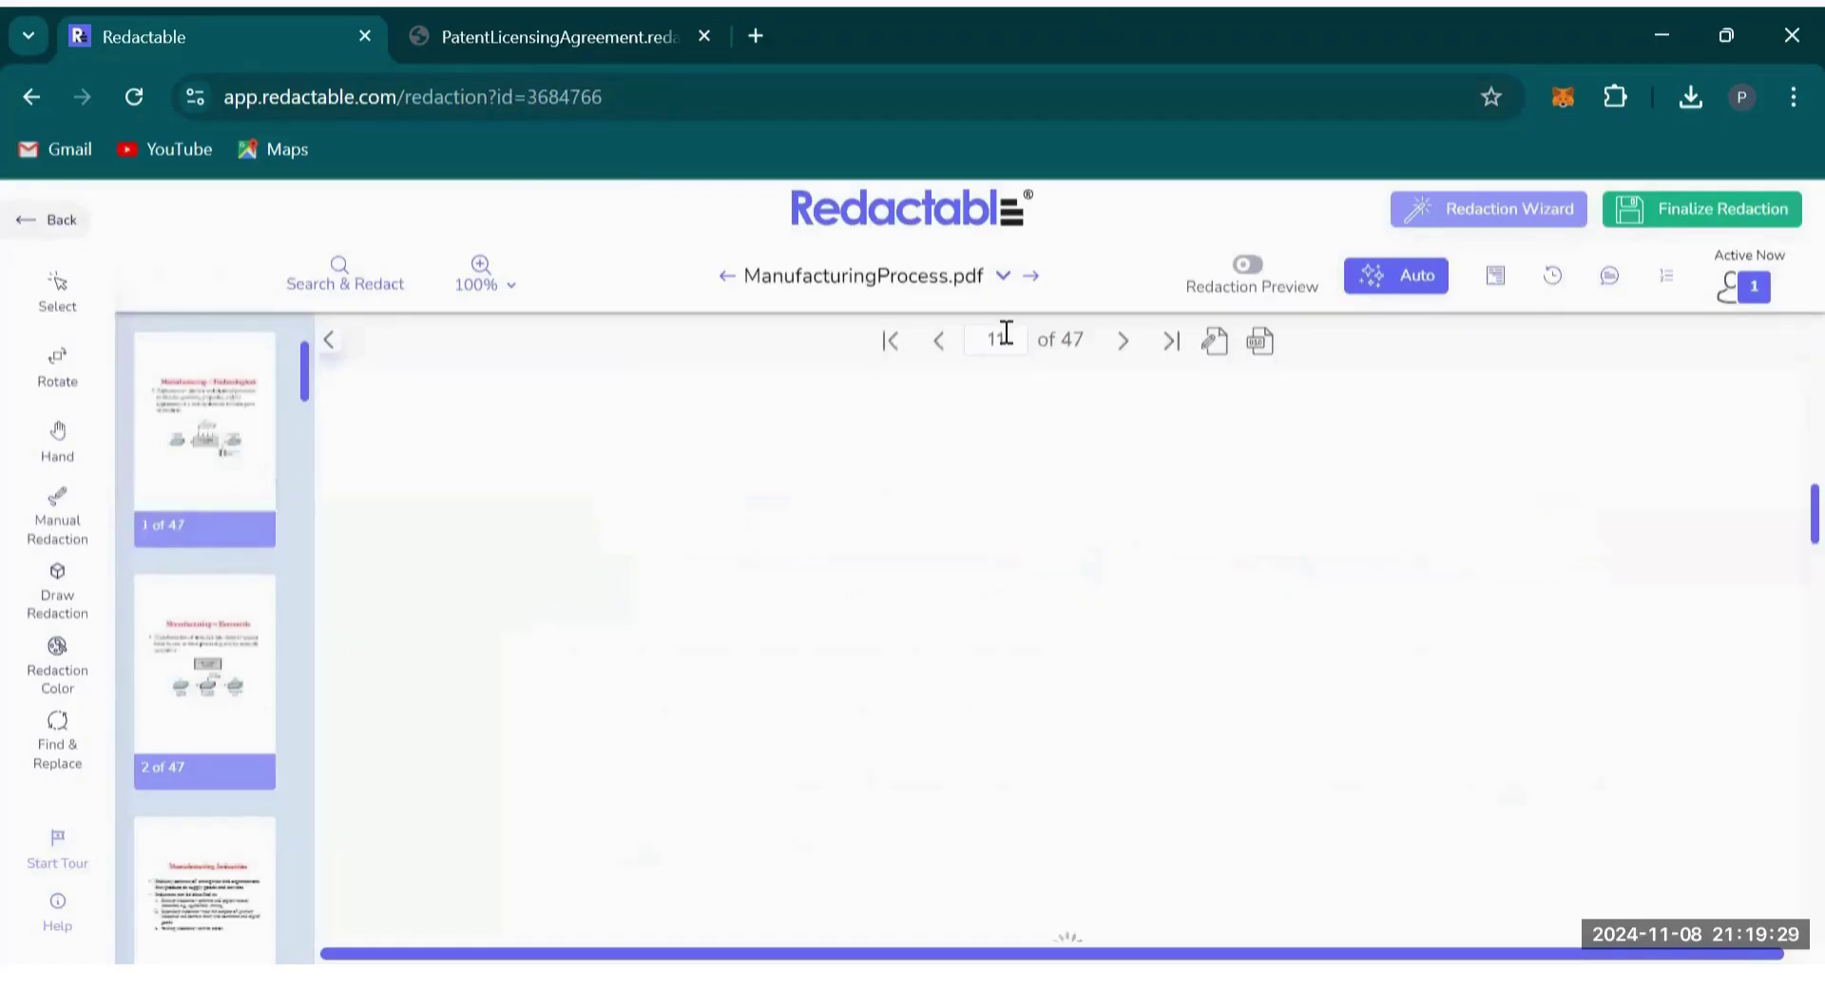
Draw a redaction box on page 9 covering the "Question" heading and the V-shaped part image below it.
{"action": "scroll", "coordinate": [887, 734], "scroll_direction": "down", "scroll_amount": 5}
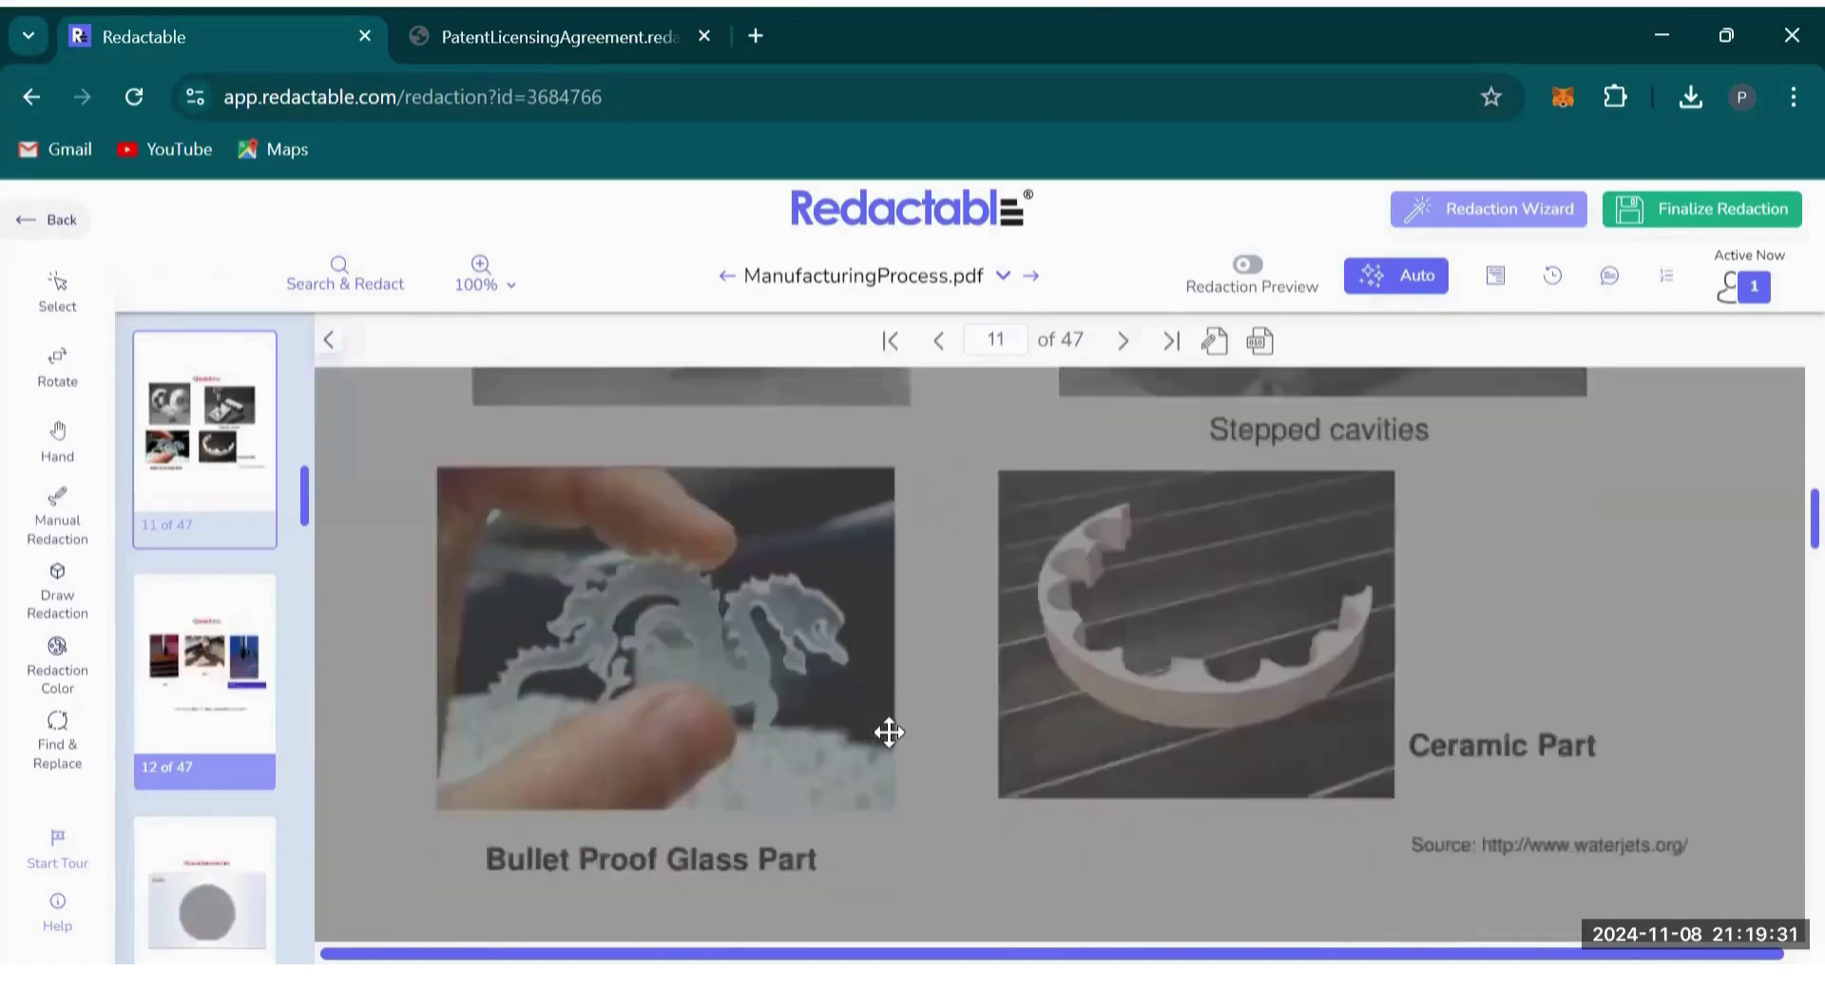
{"action": "scroll", "coordinate": [887, 734], "scroll_direction": "up", "scroll_amount": 15}
{"action": "scroll", "coordinate": [888, 734], "scroll_direction": "up", "scroll_amount": 9}
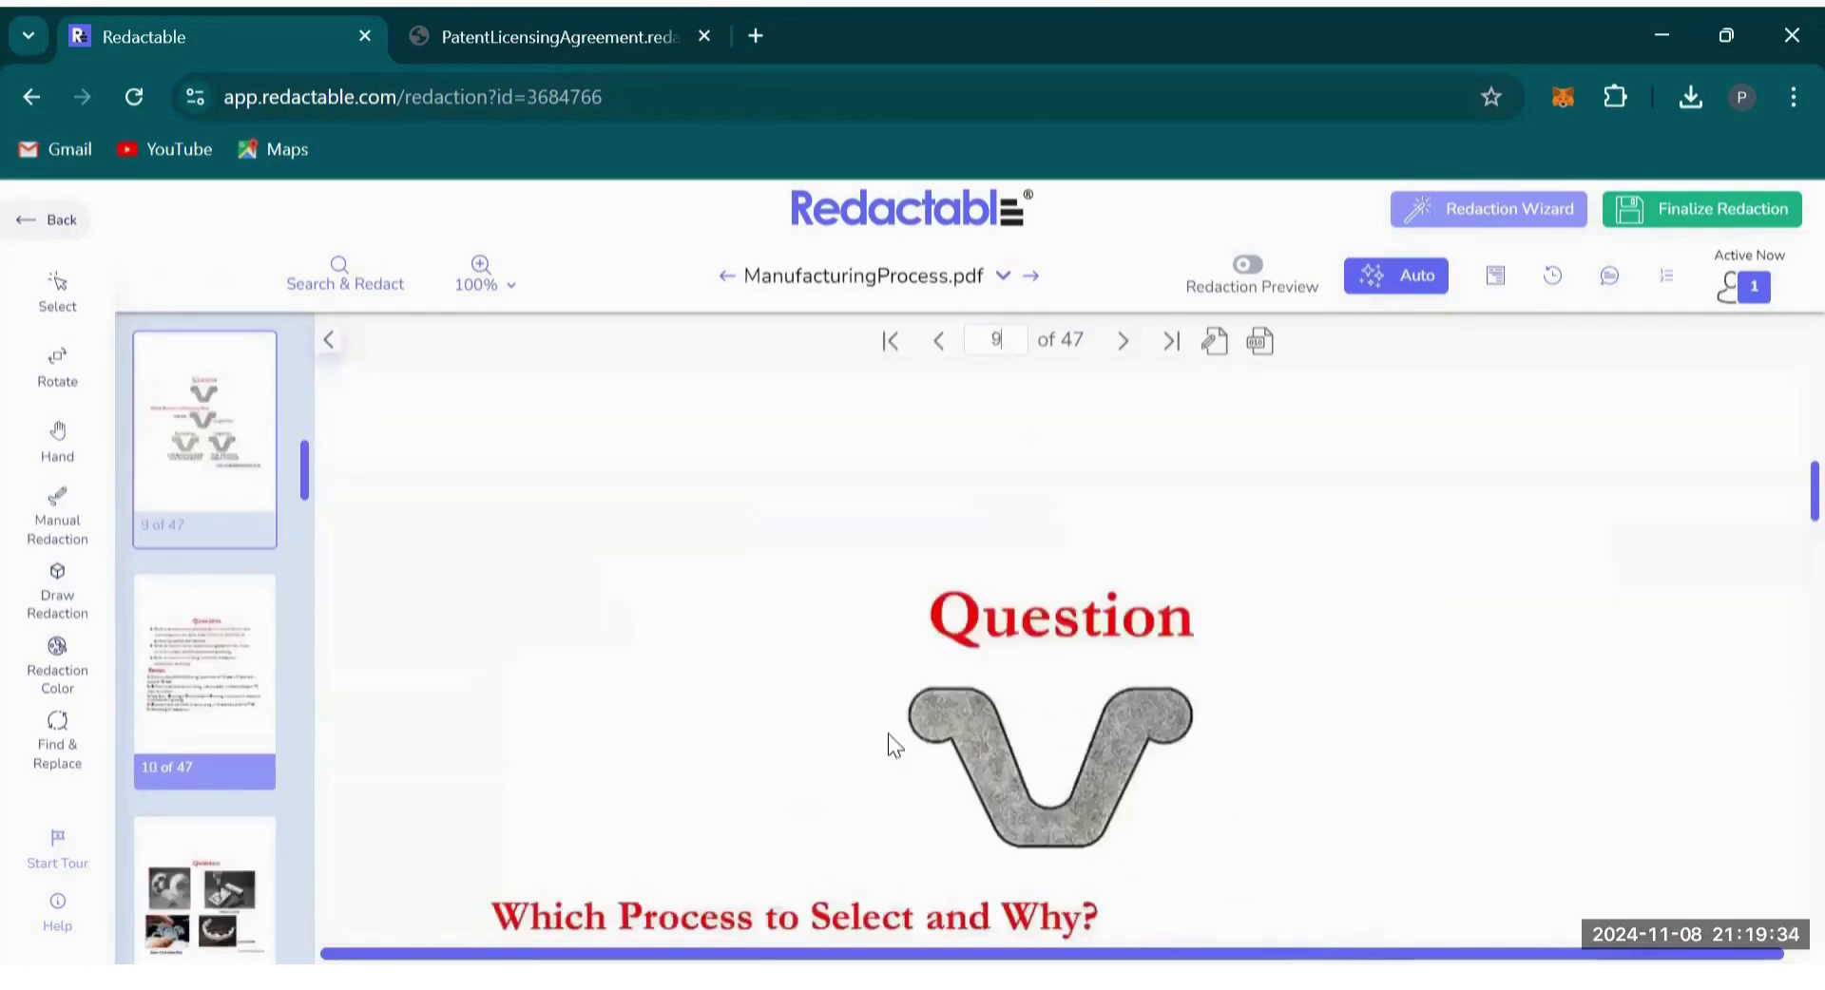
{"action": "scroll", "coordinate": [888, 734], "scroll_direction": "down", "scroll_amount": 4}
{"action": "scroll", "coordinate": [888, 734], "scroll_direction": "up", "scroll_amount": 2}
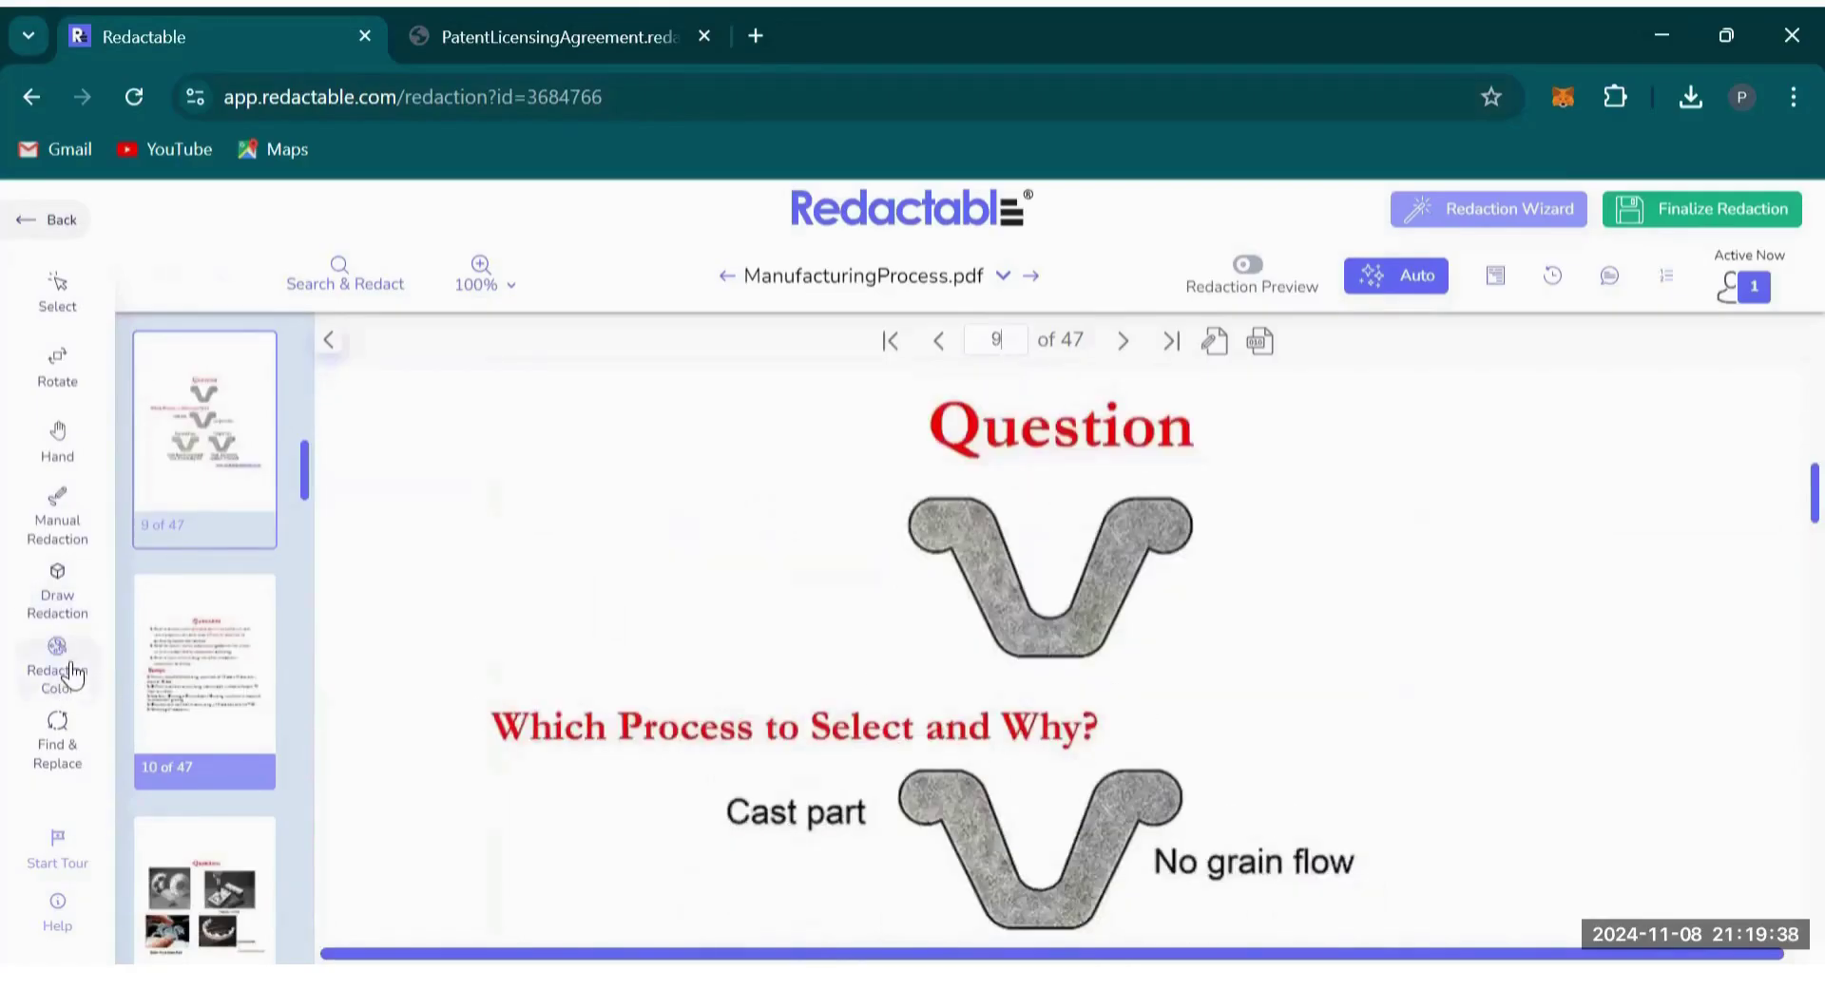
{"action": "left_click", "coordinate": [63, 608]}
{"action": "mouse_move", "coordinate": [1251, 548]}
{"action": "left_mouse_down"}
{"action": "mouse_move", "coordinate": [1176, 660]}
{"action": "mouse_move", "coordinate": [762, 665]}
{"action": "left_mouse_up"}
{"action": "left_click_drag", "start_coordinate": [840, 390], "coordinate": [876, 375]}
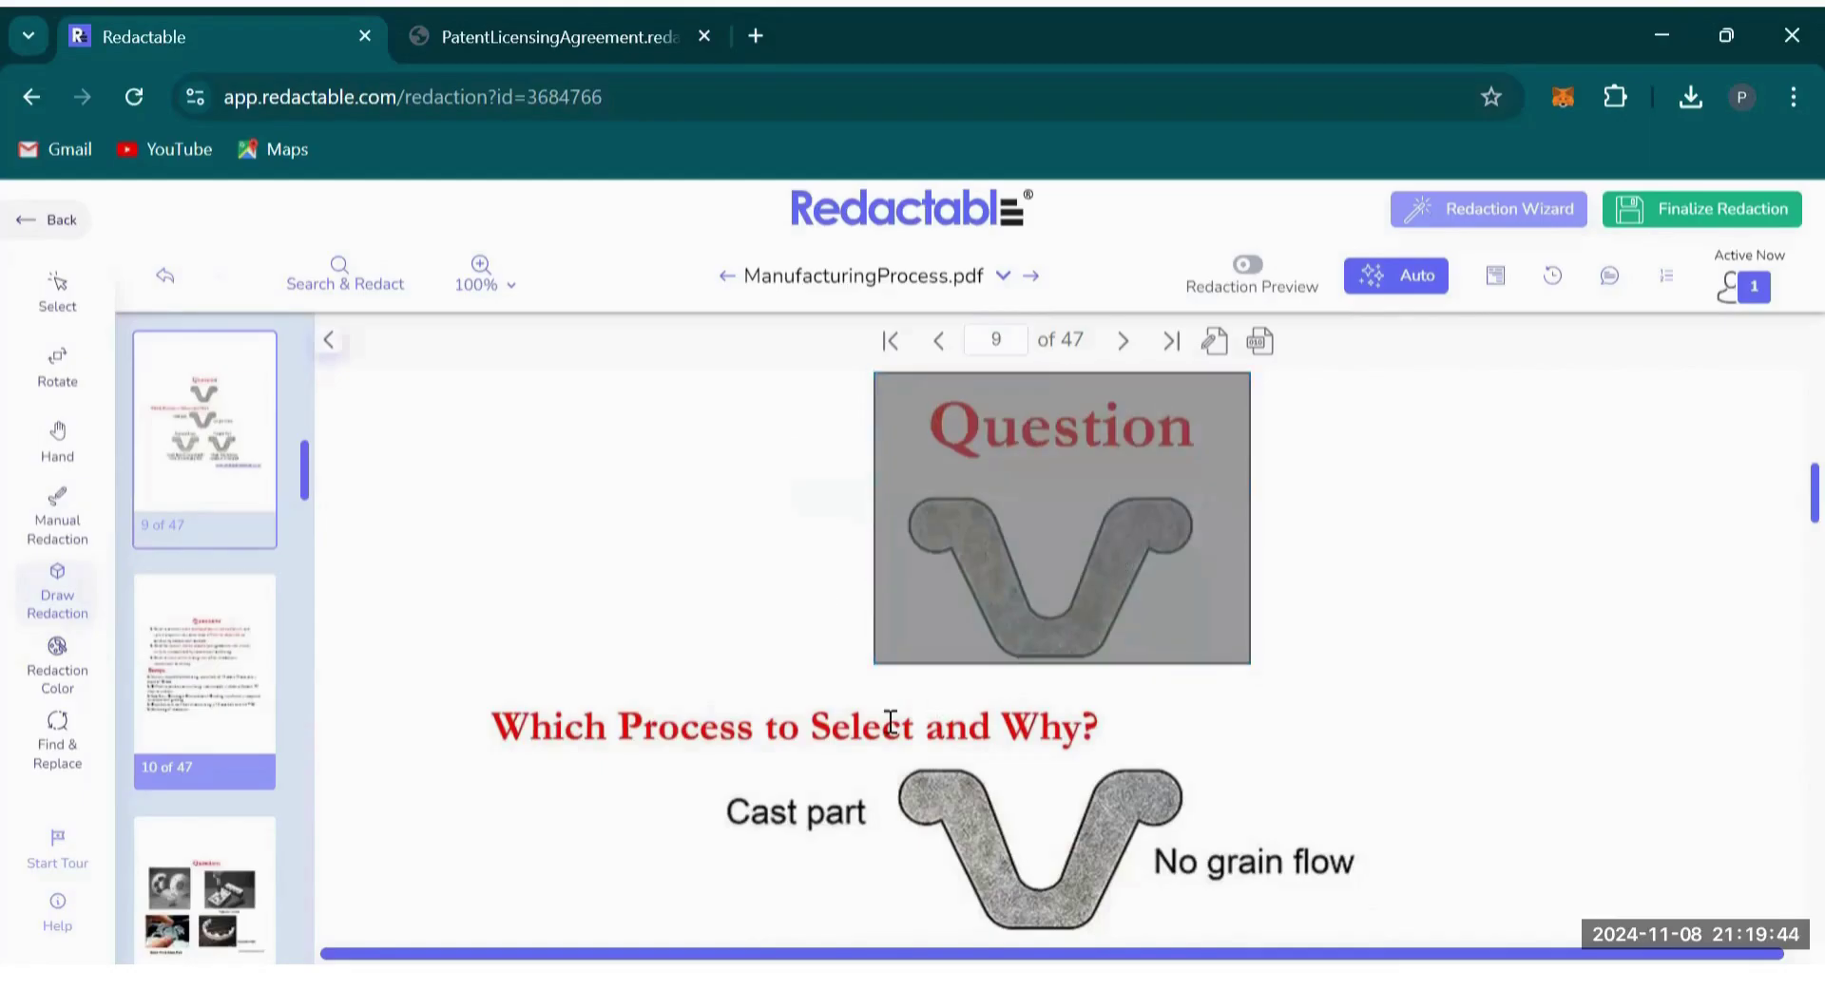
Manually redact the line "Which Process to Select and Why?" on page 9.
{"action": "left_click", "coordinate": [65, 528]}
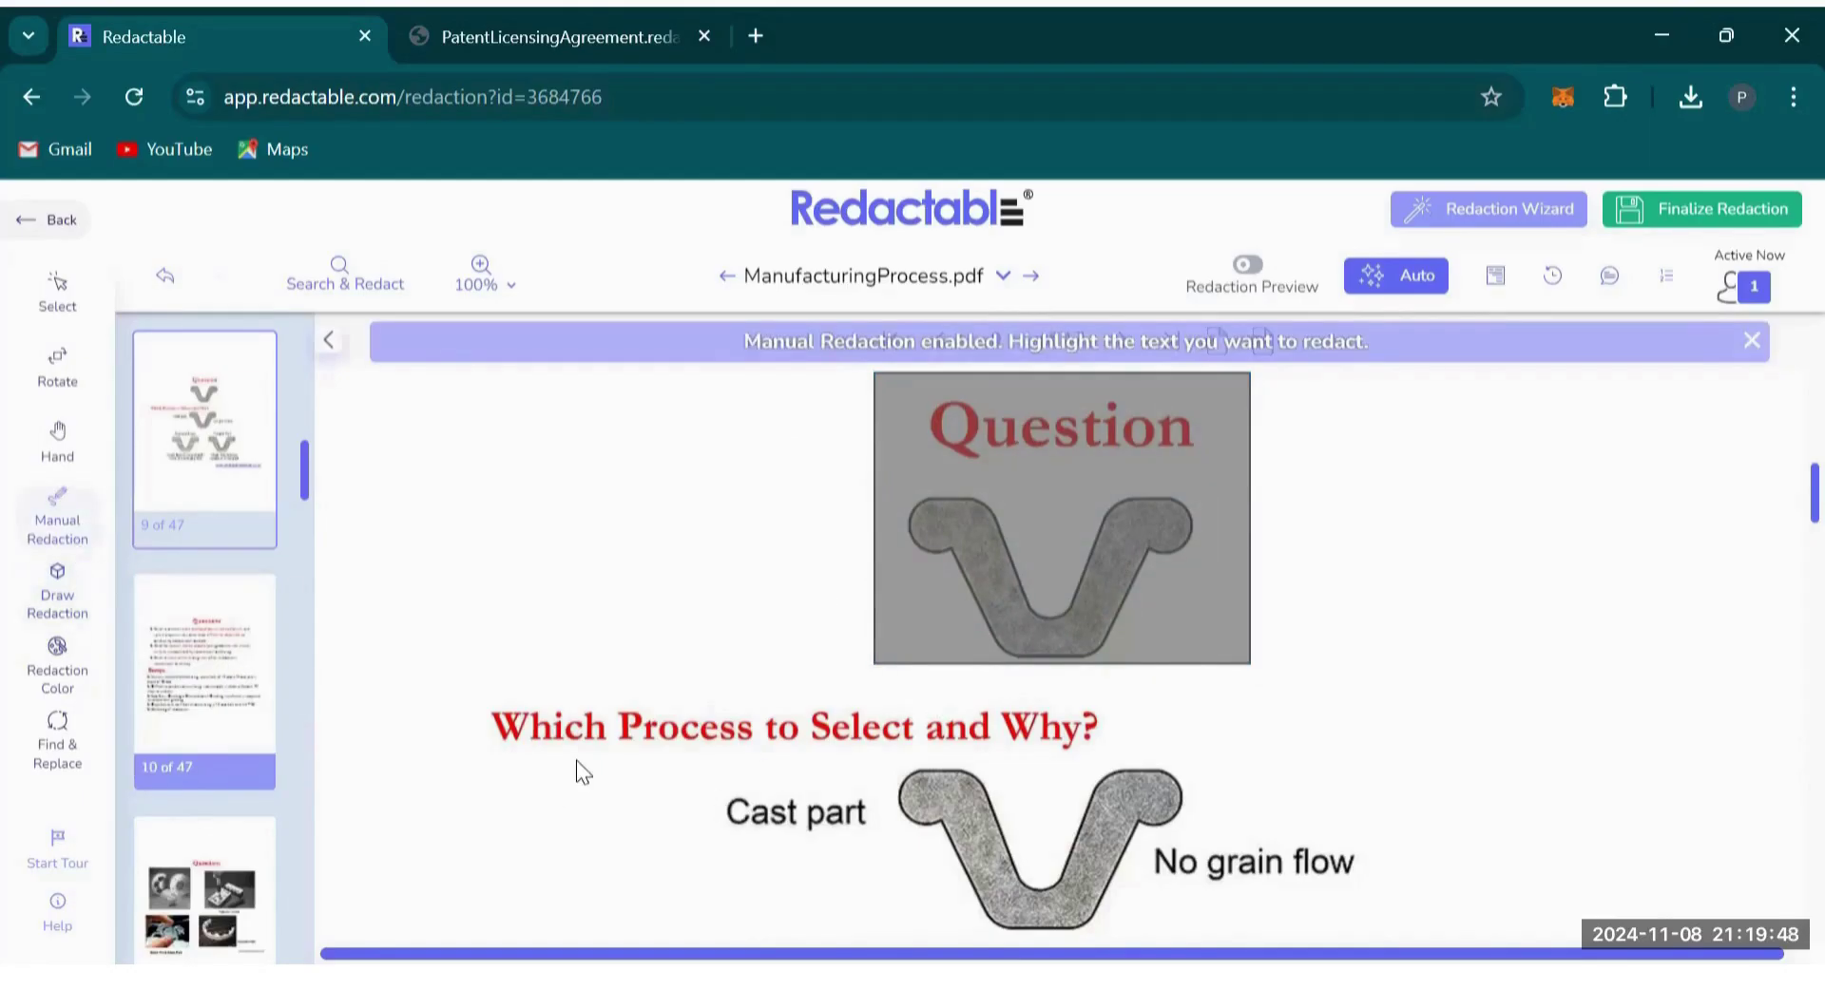
{"action": "left_click_drag", "start_coordinate": [498, 722], "coordinate": [1111, 732]}
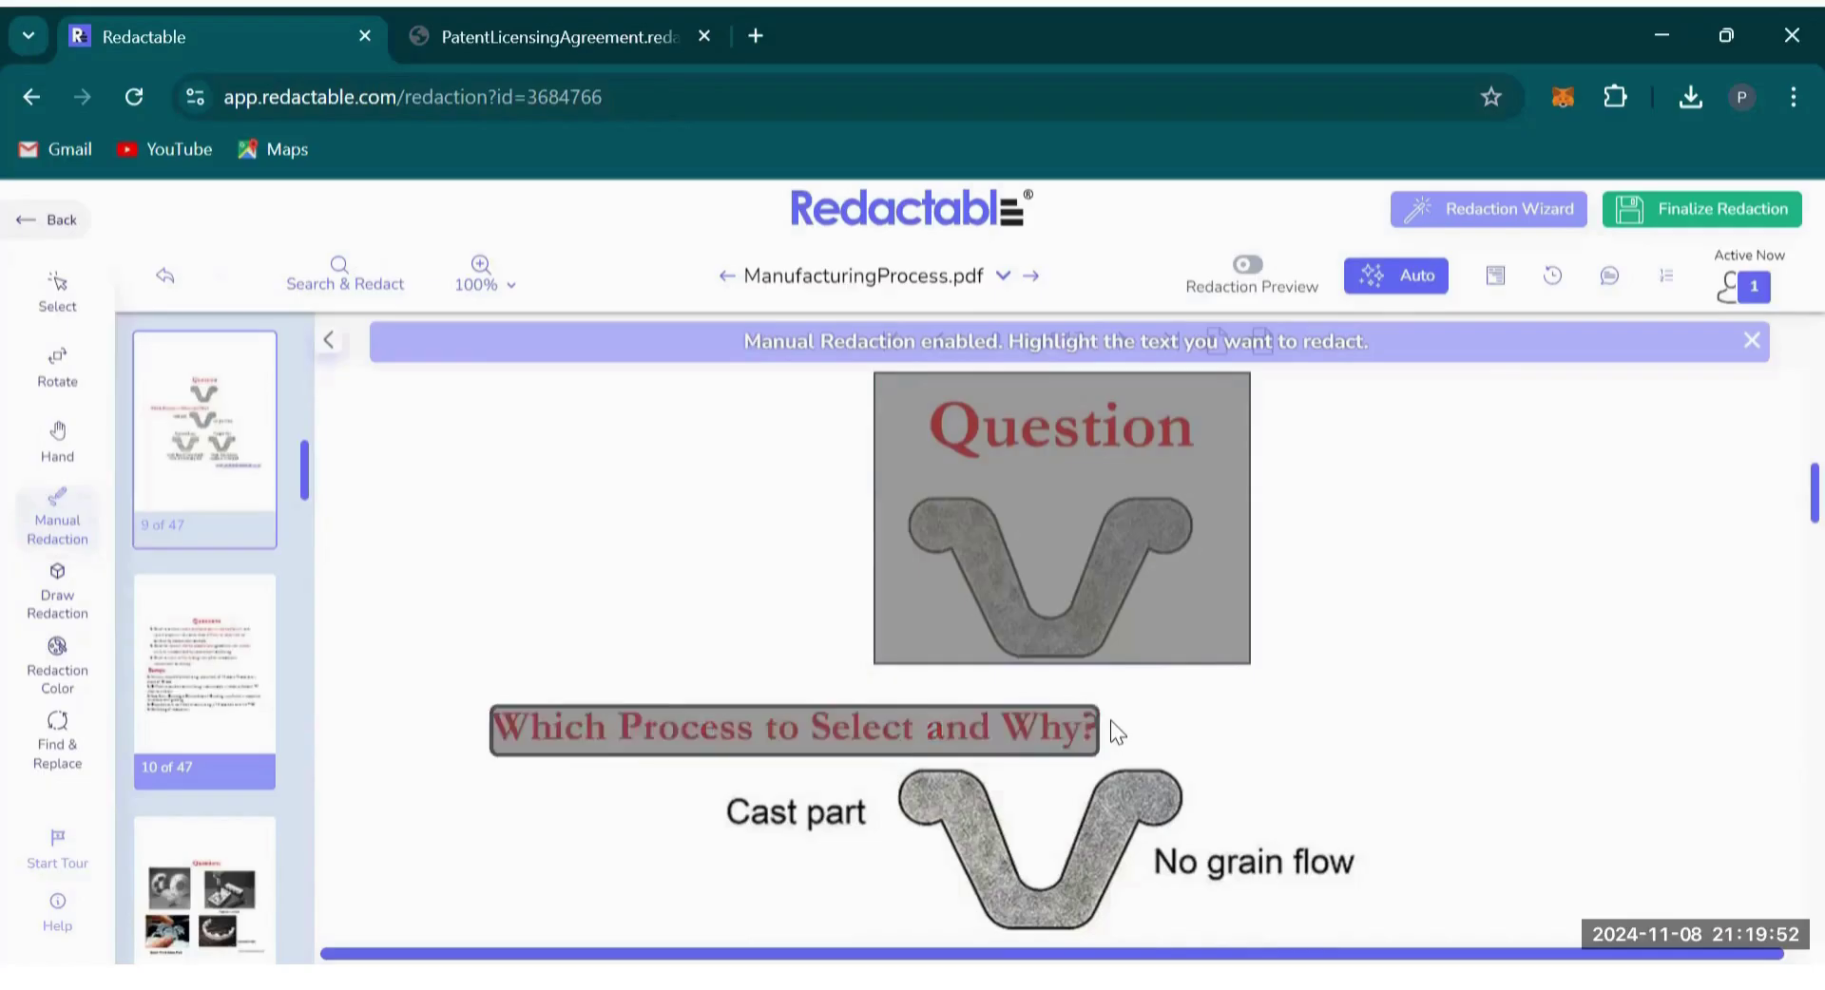
{"action": "left_click", "coordinate": [786, 732]}
Find "manufacturing" with Find & Replace and set its replacement to the redaction reason Confidential.
{"action": "left_click", "coordinate": [59, 743]}
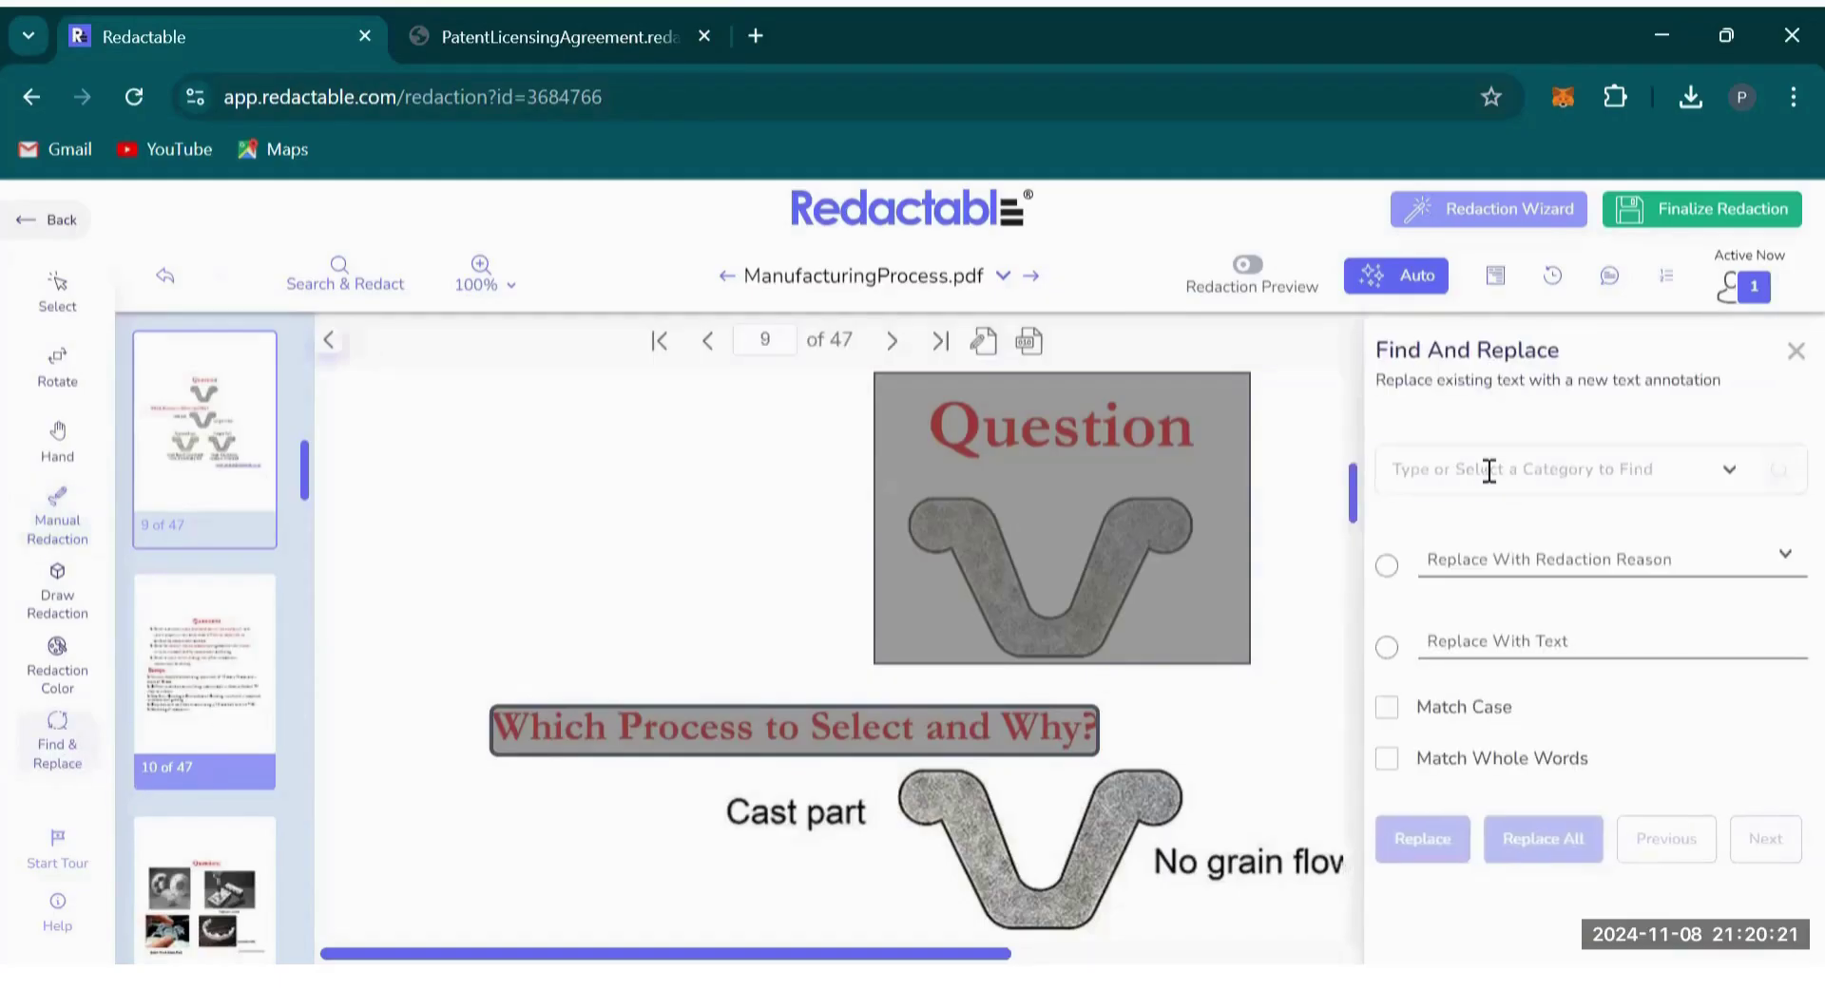
{"action": "left_click", "coordinate": [1486, 470]}
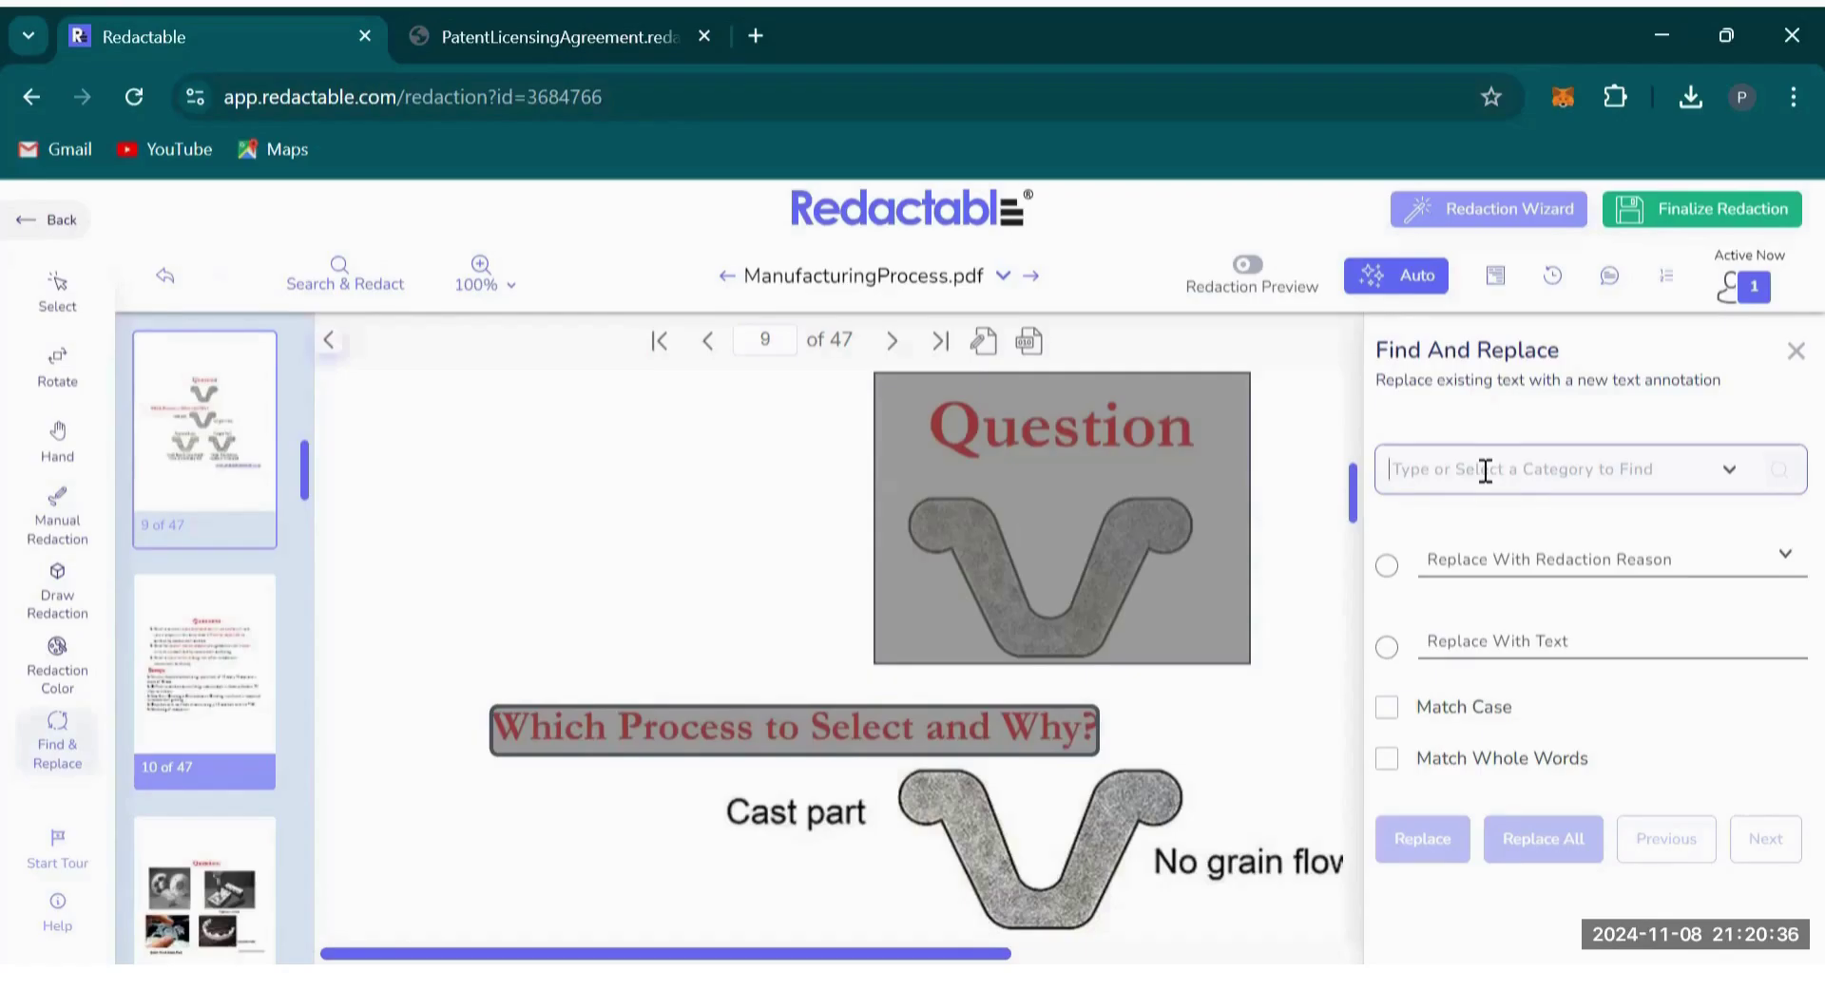
{"action": "type", "text": "m"}
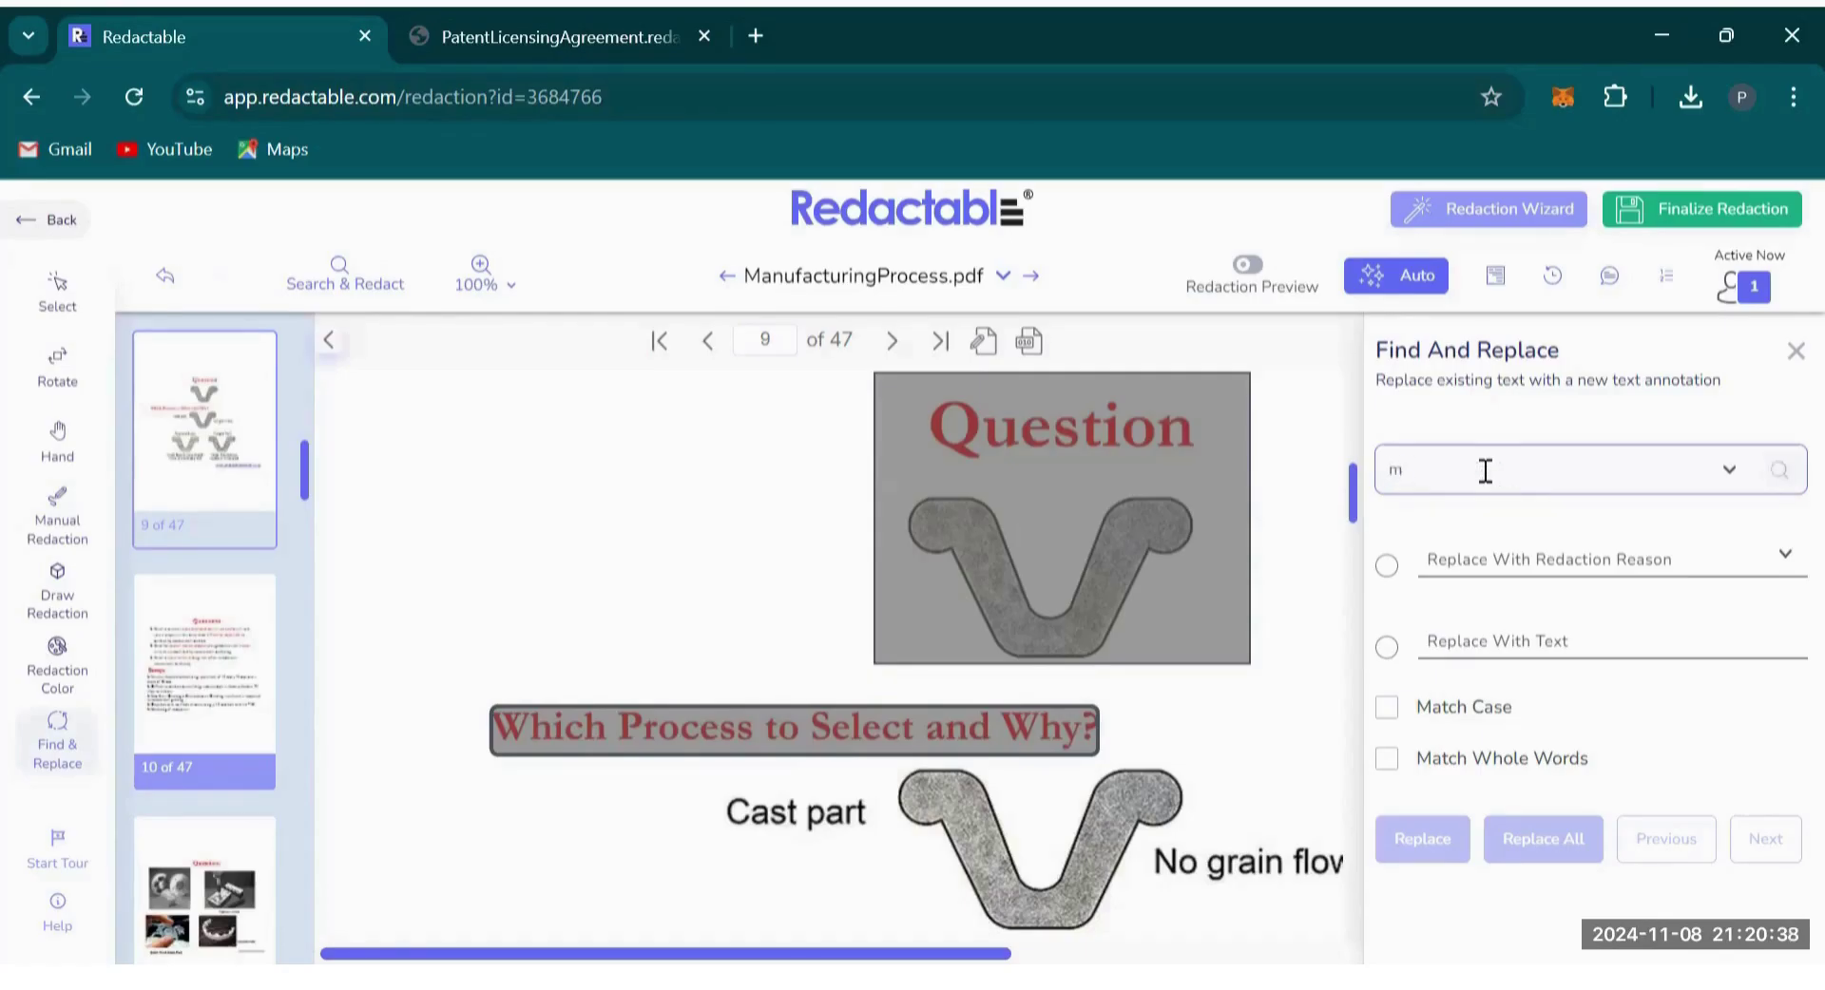
{"action": "type", "text": "anufacturing"}
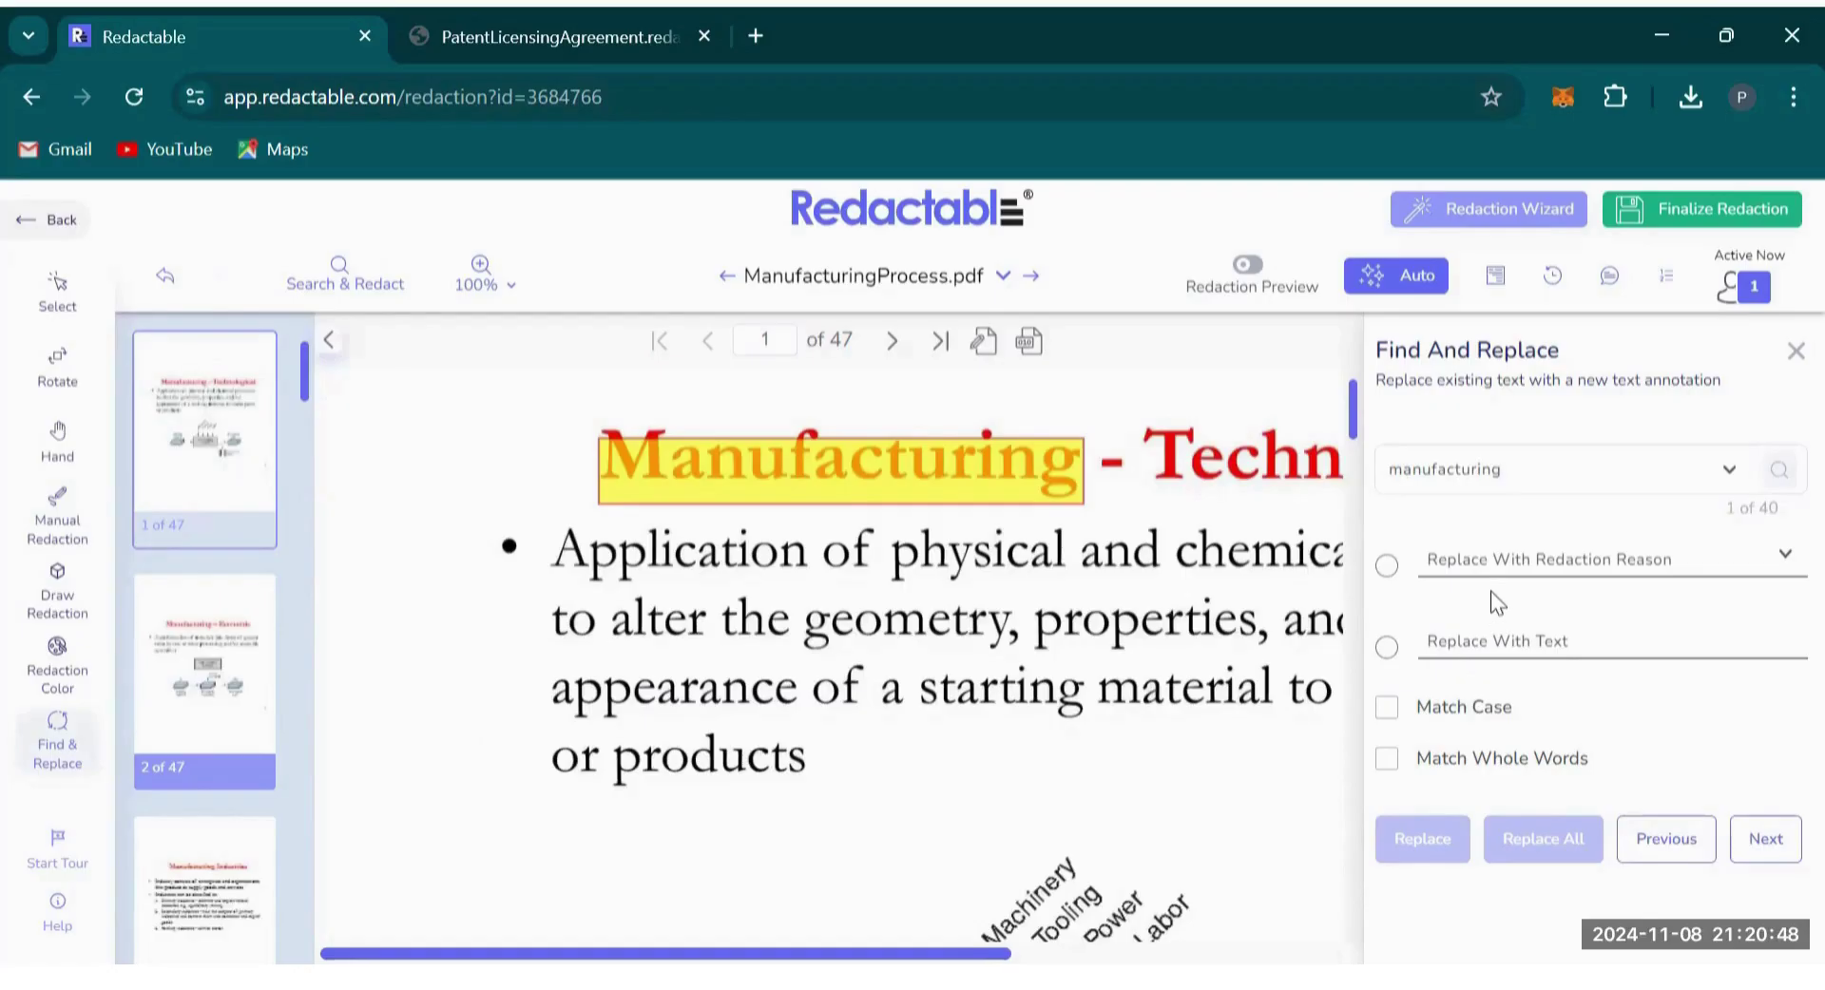
{"action": "left_click", "coordinate": [1387, 570]}
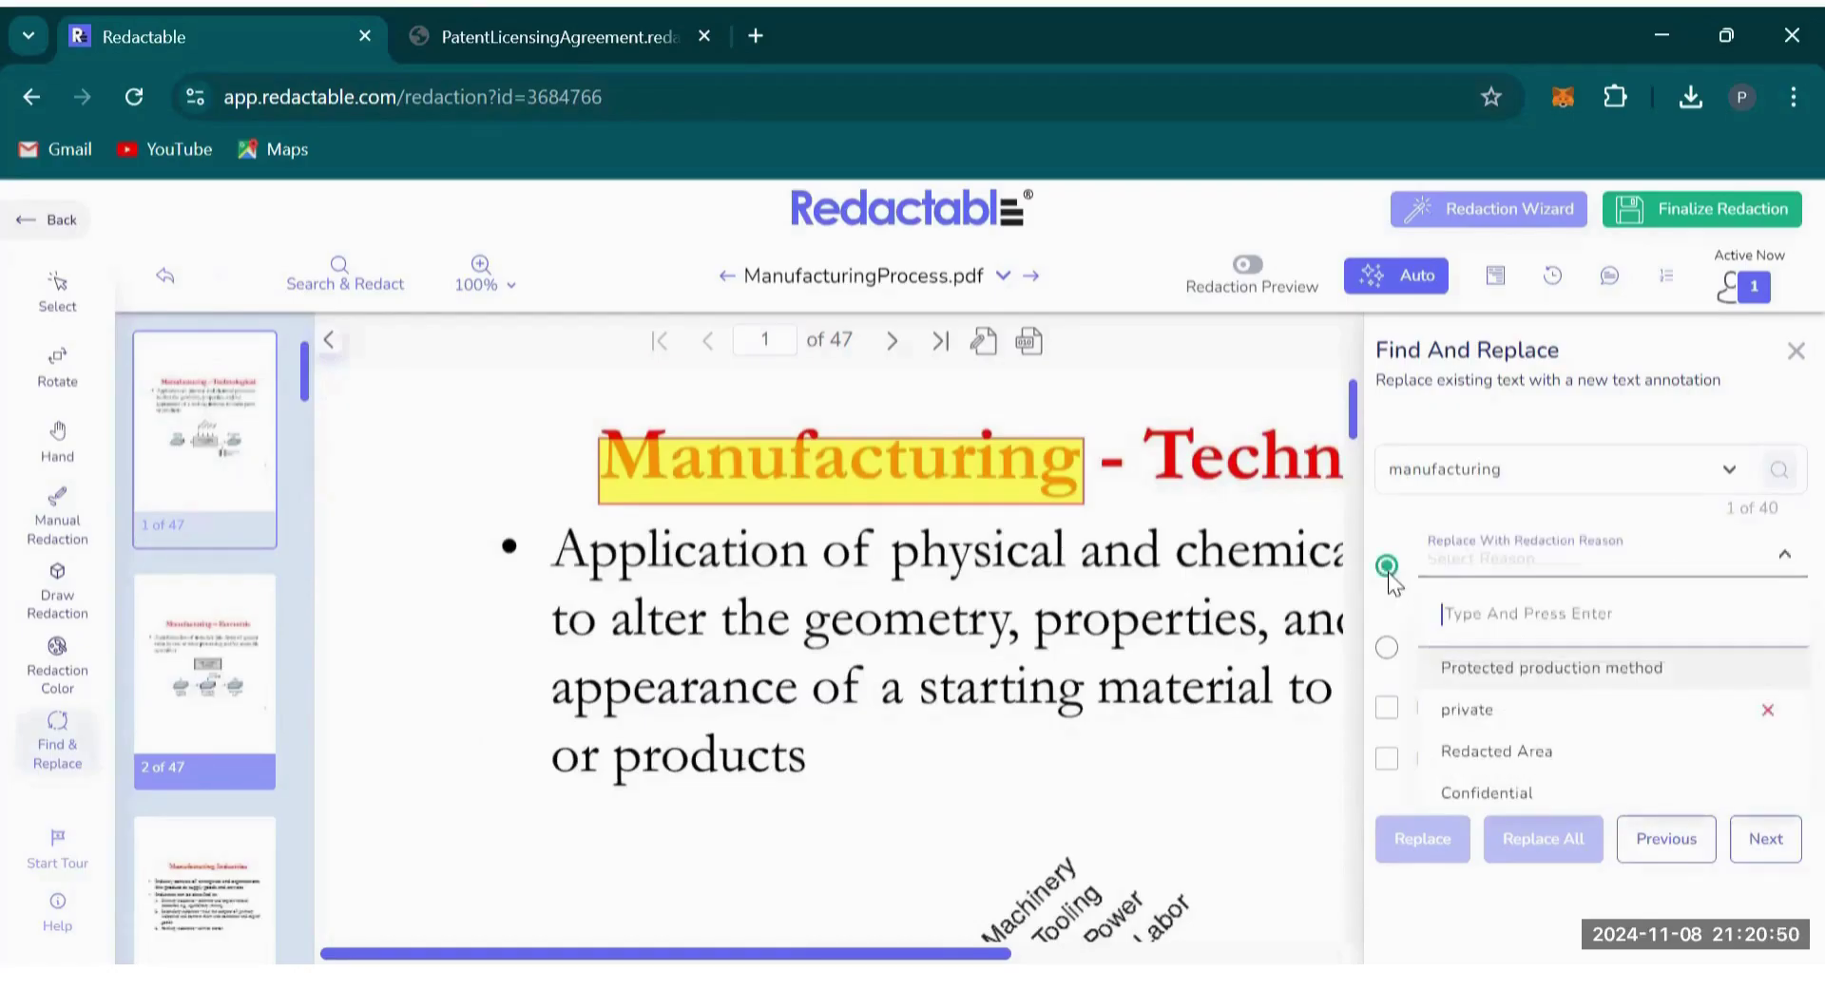
{"action": "left_click", "coordinate": [1506, 793]}
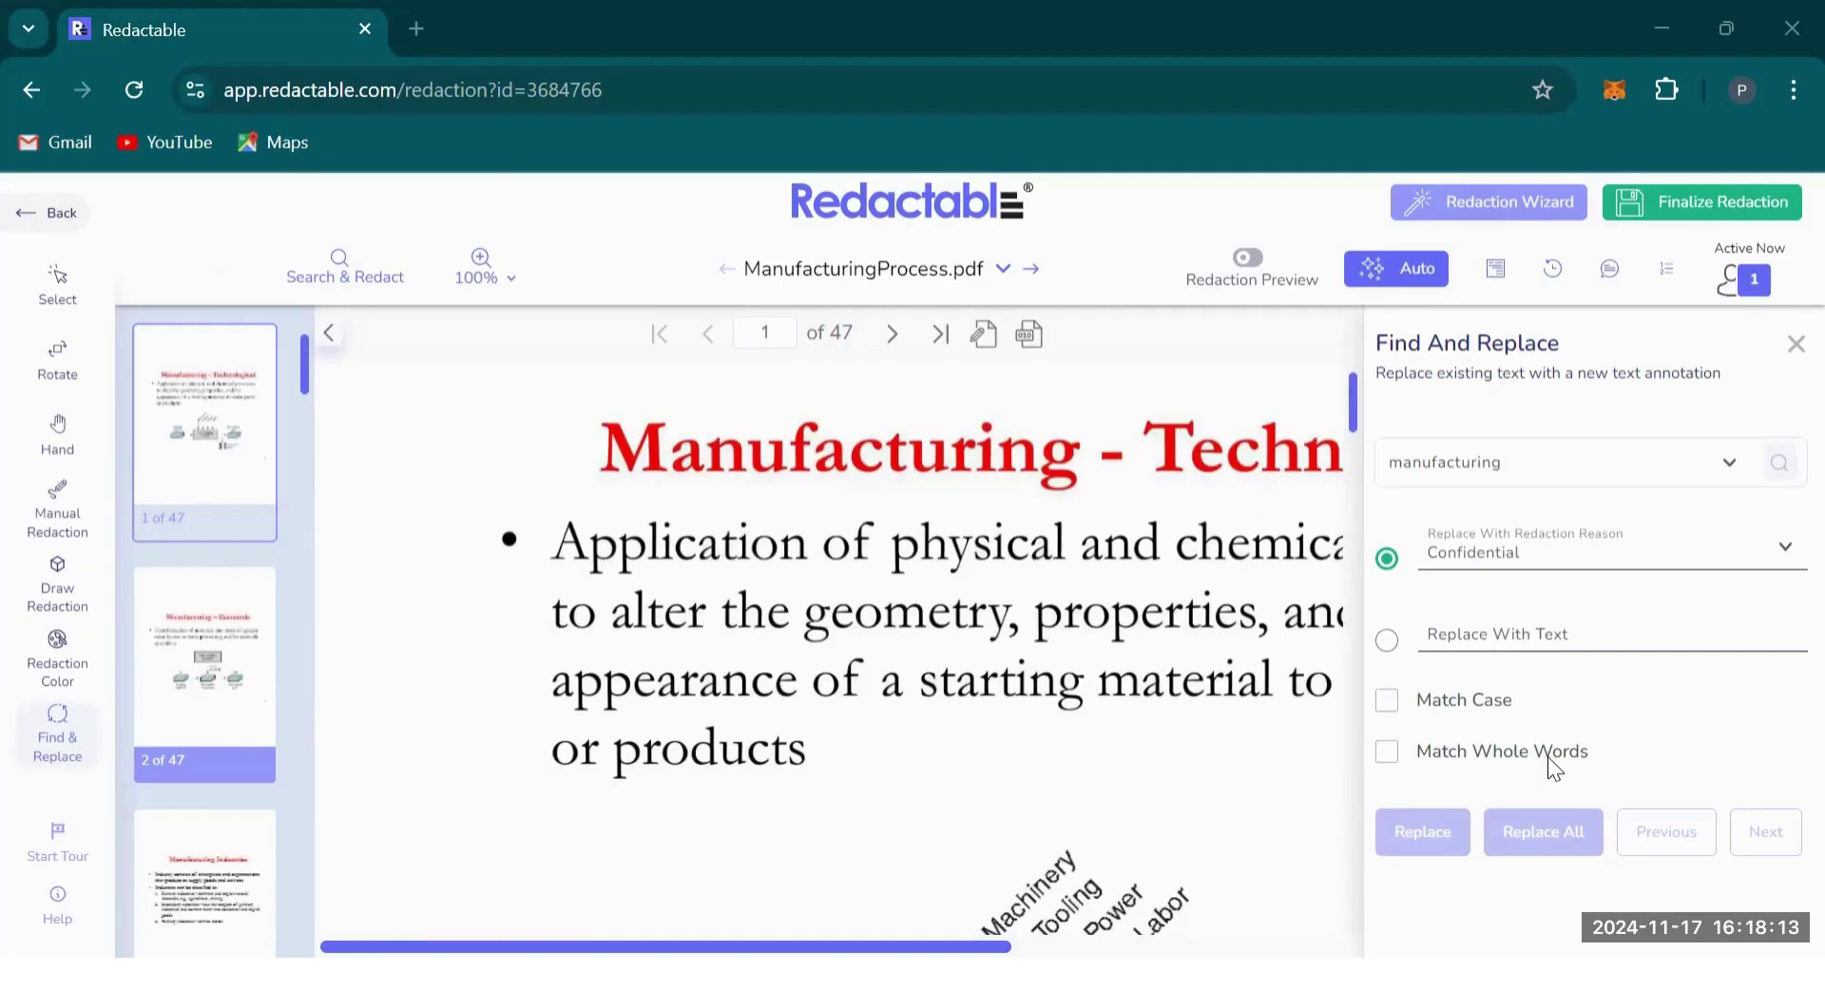
Restrict the search for "manufacturing" to whole words, rerun it and replace all matches.
{"action": "left_click", "coordinate": [1390, 768]}
{"action": "left_click", "coordinate": [1524, 456]}
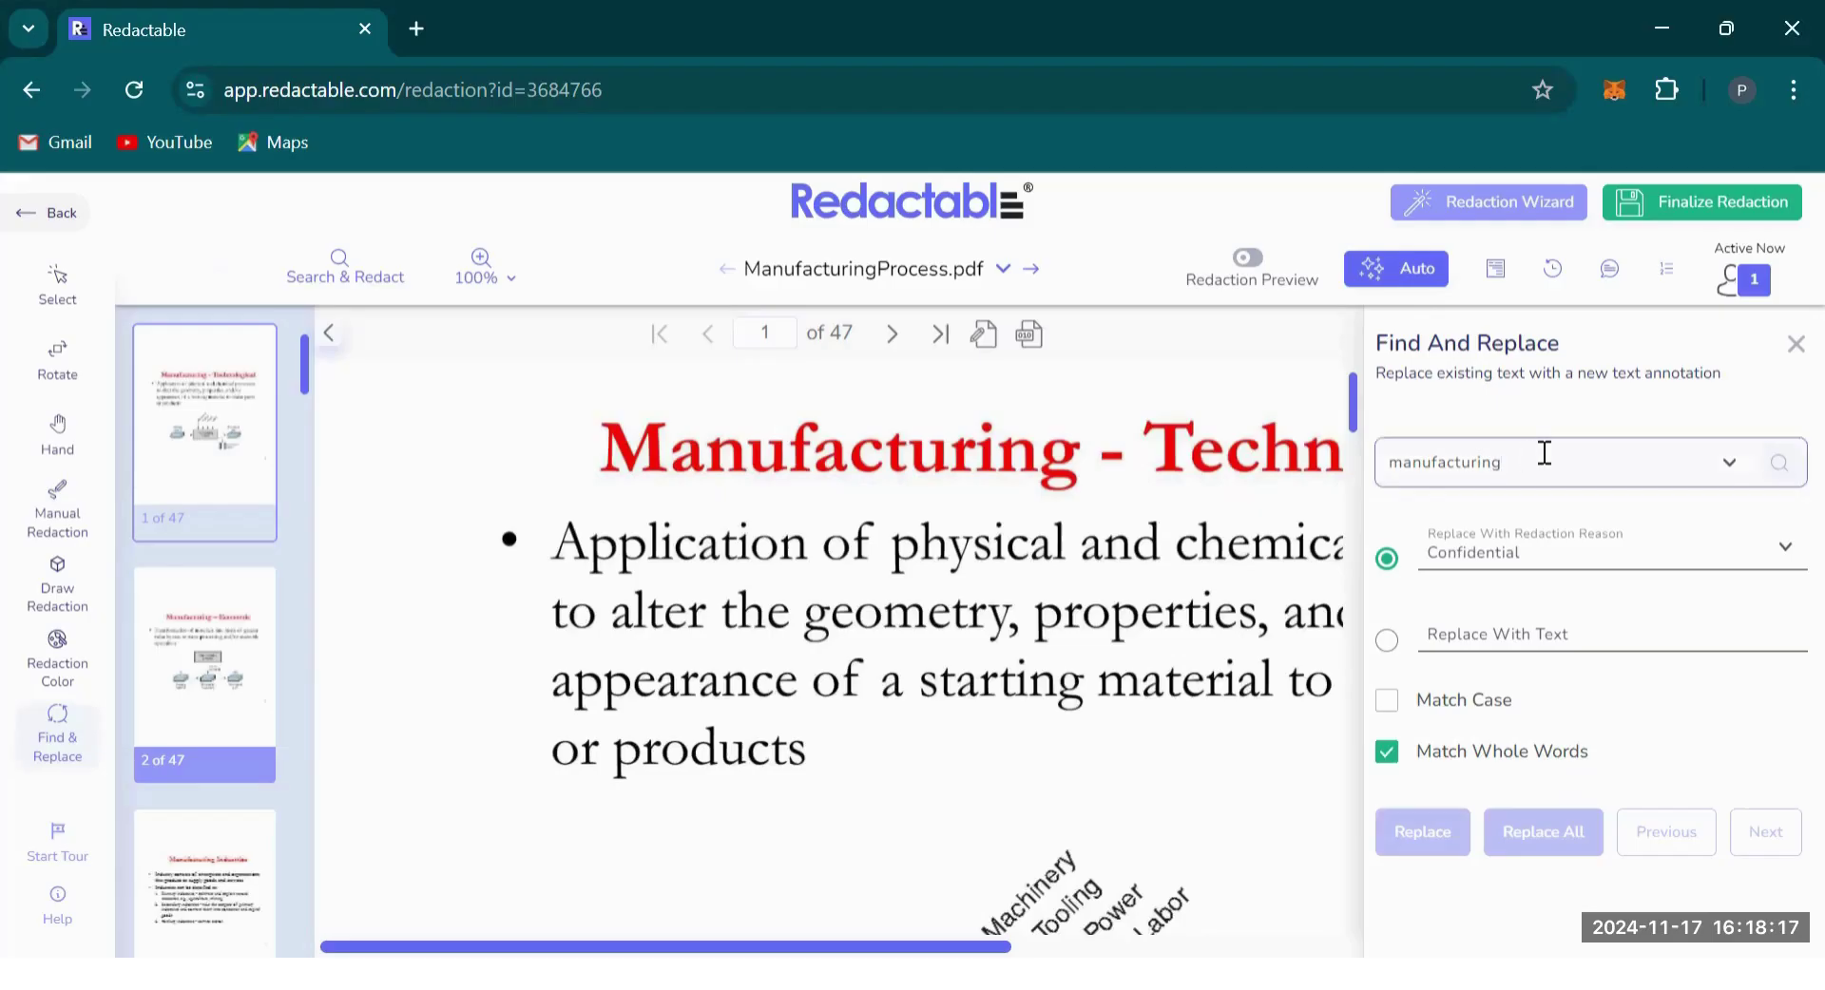
{"action": "key", "text": "Return"}
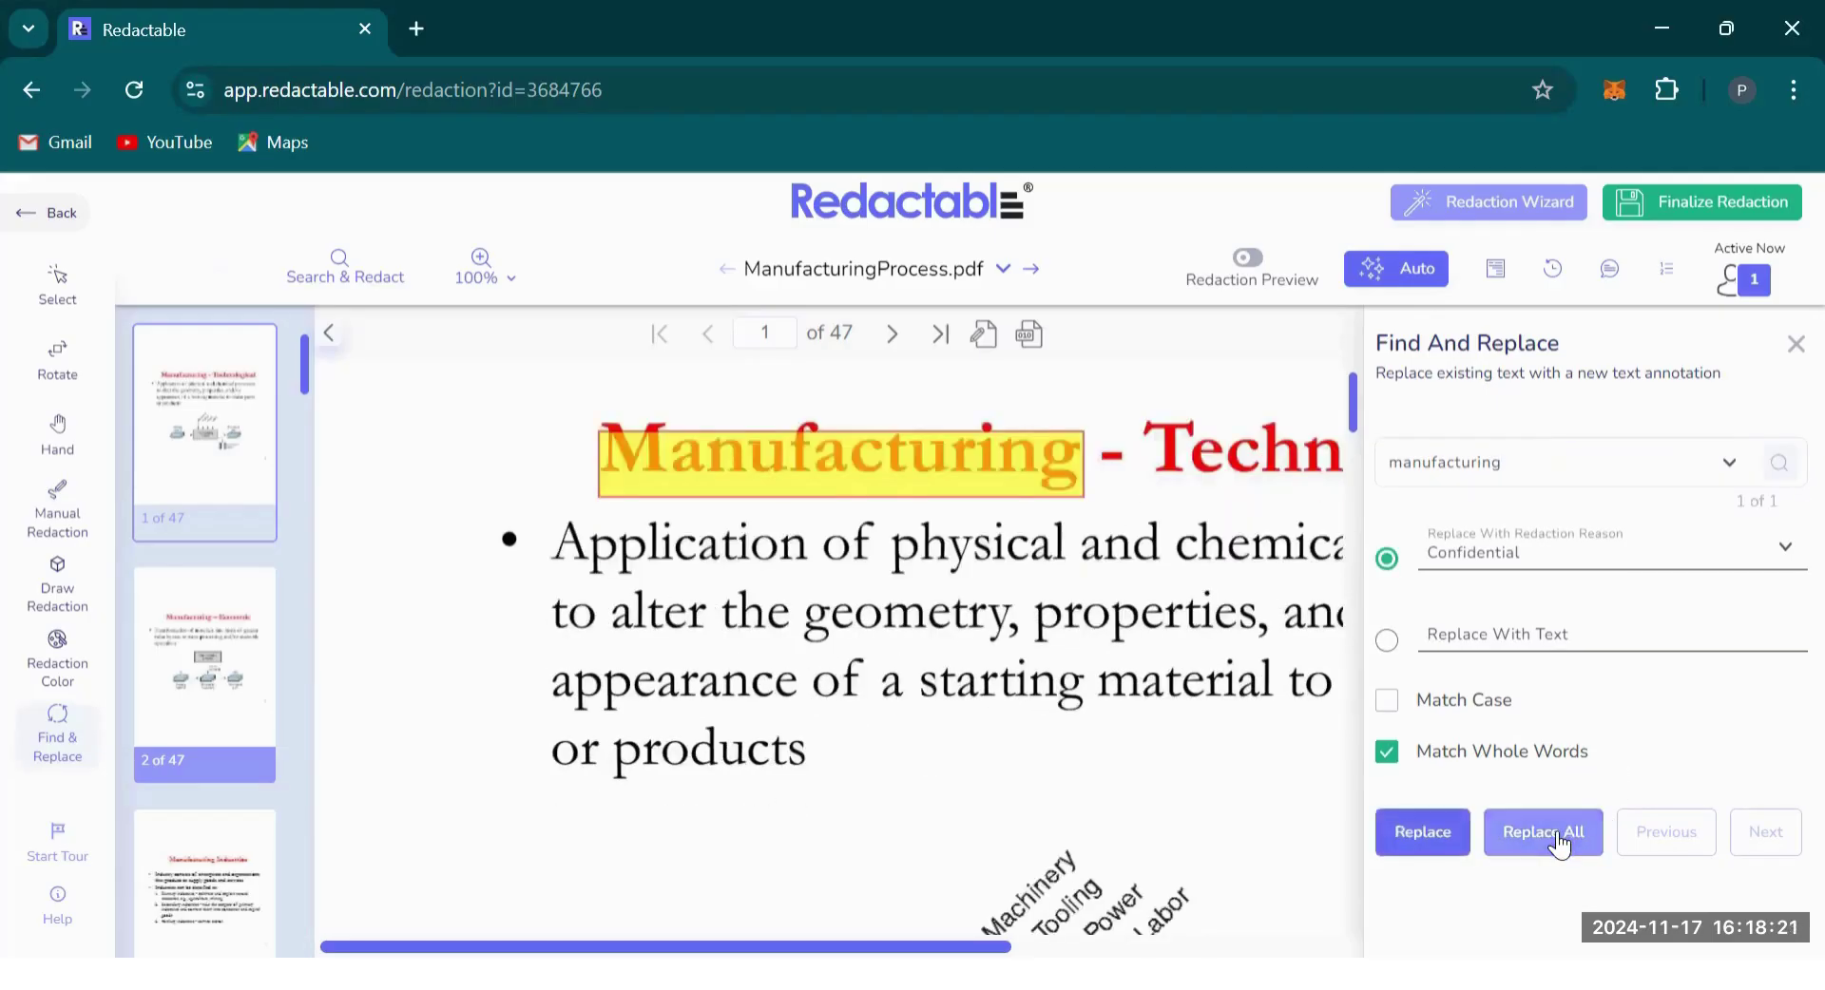
{"action": "left_click", "coordinate": [1559, 844]}
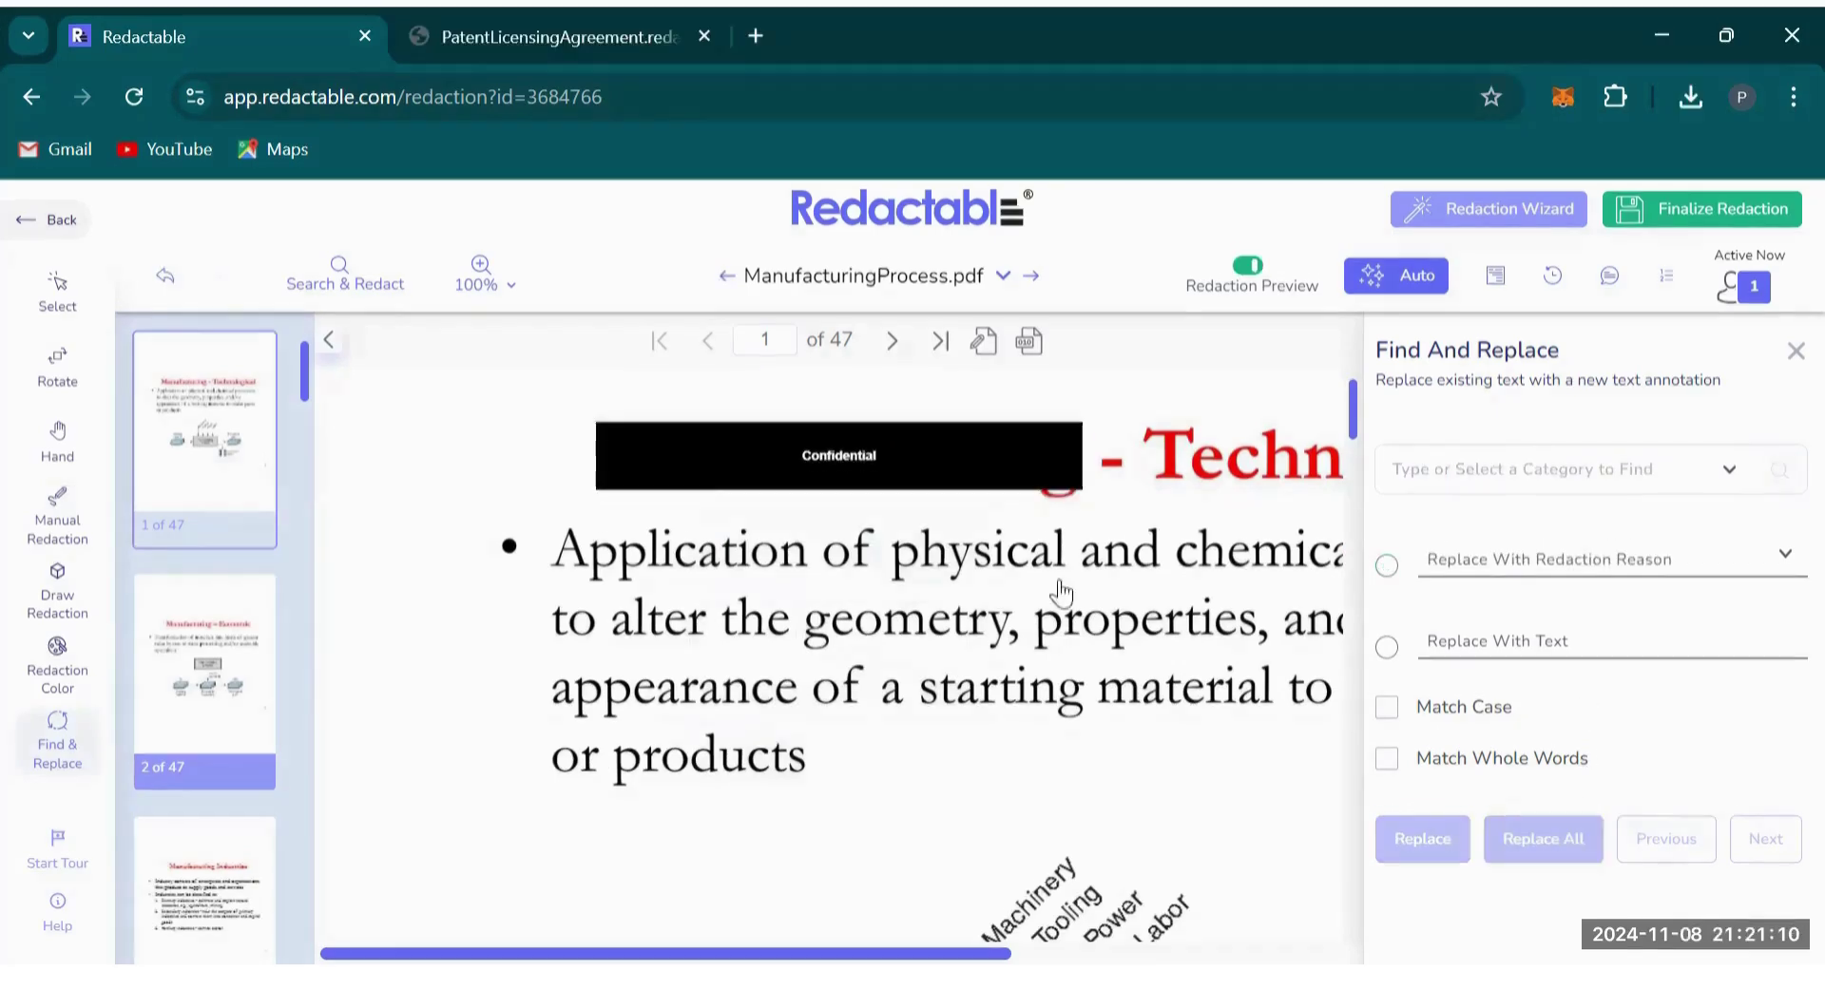
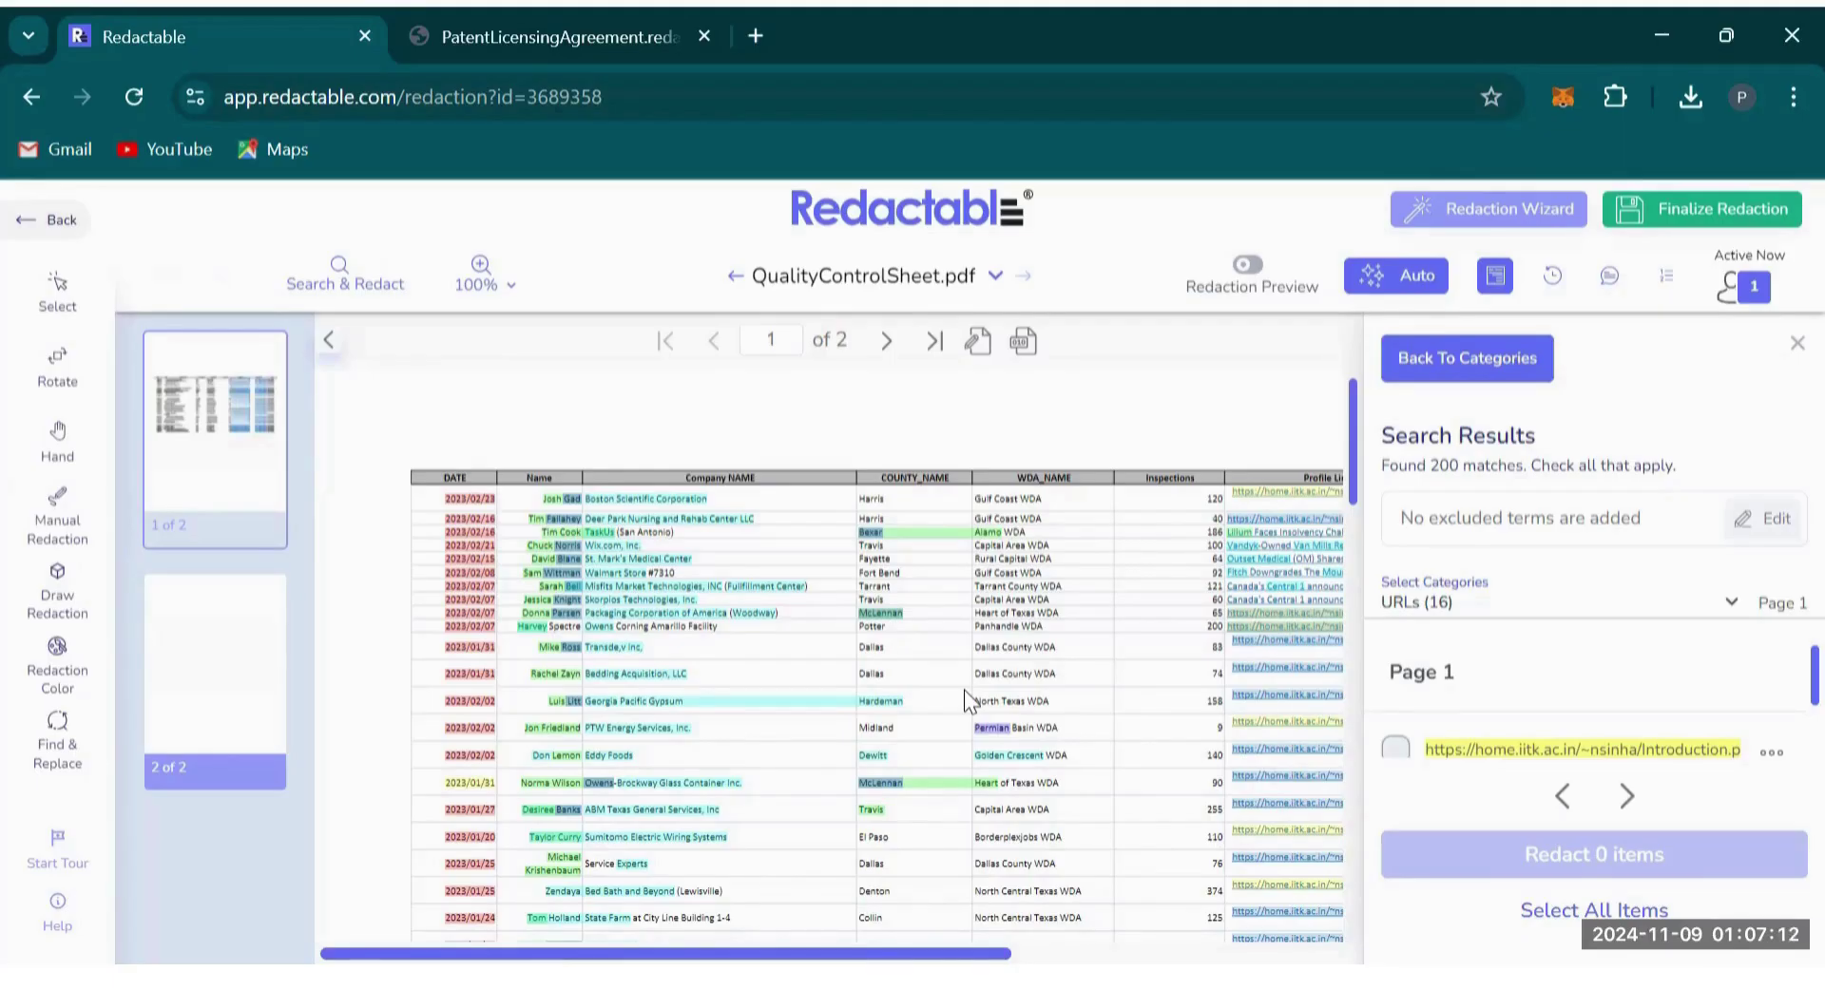
Review the highlighted matches in the QualityControlSheet and filter the automatic search results by the Company Names category.
{"action": "scroll", "coordinate": [963, 690], "scroll_direction": "down", "scroll_amount": 2}
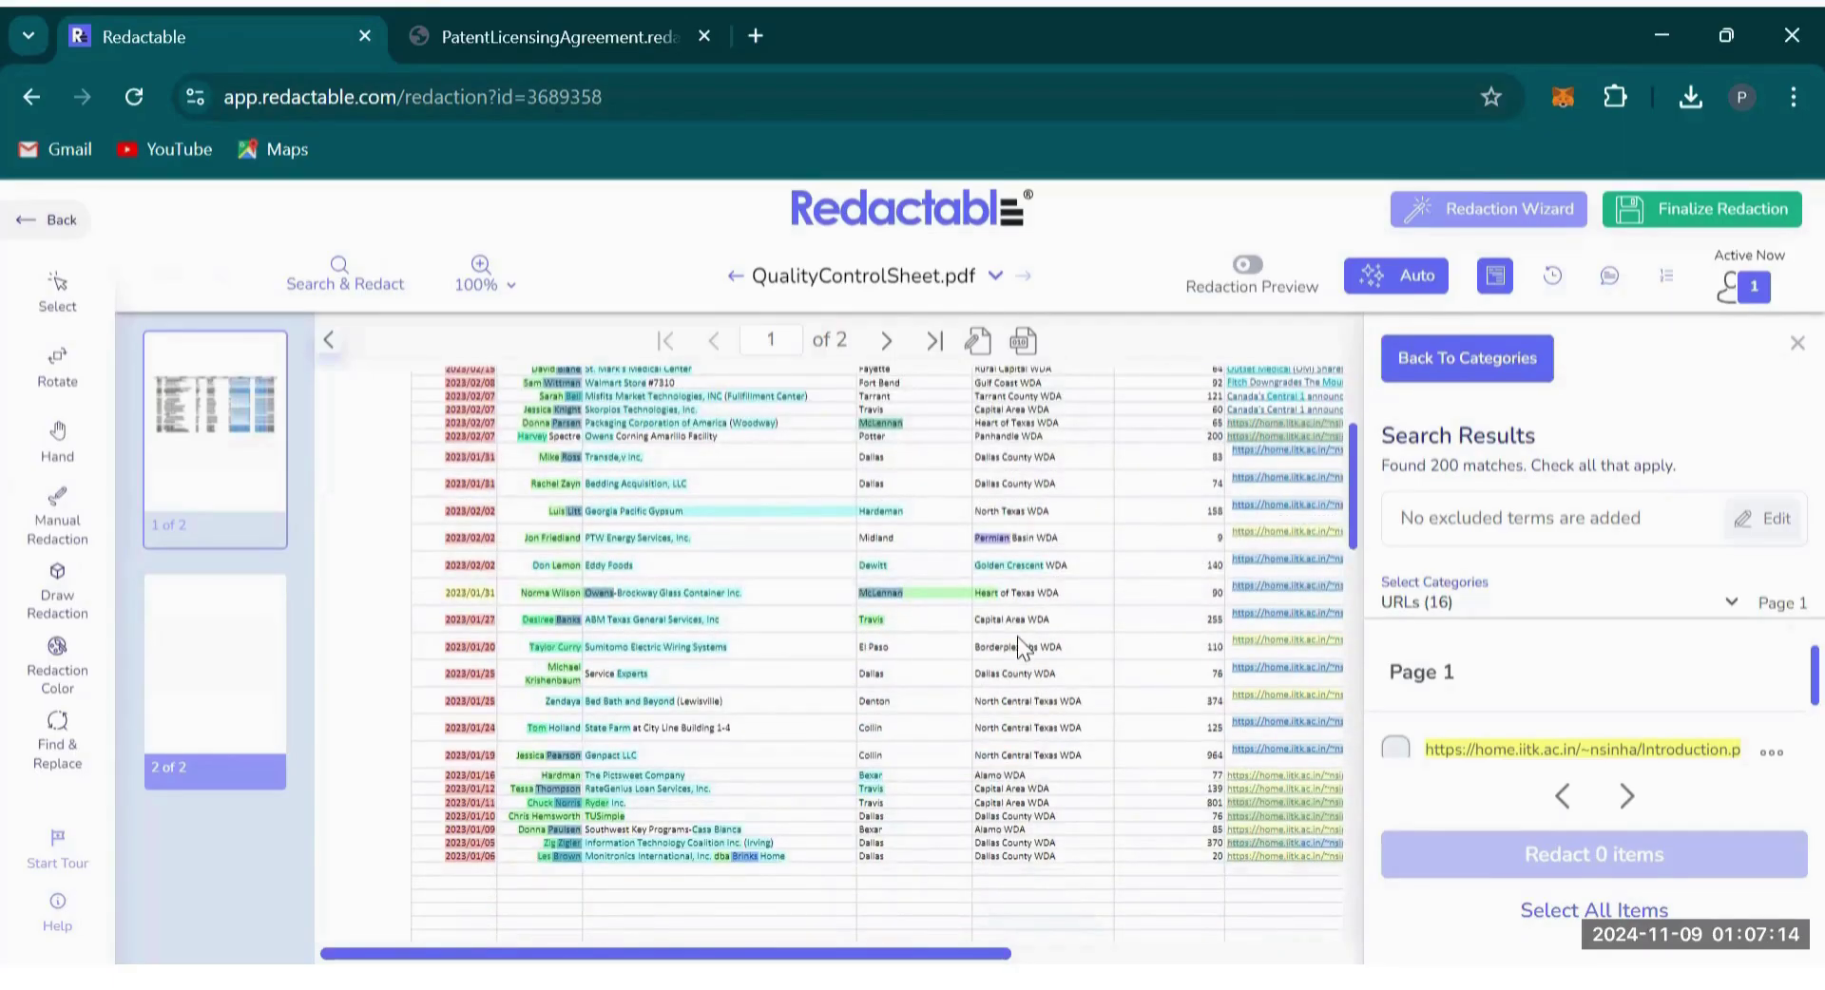
{"action": "left_click", "coordinate": [1432, 605]}
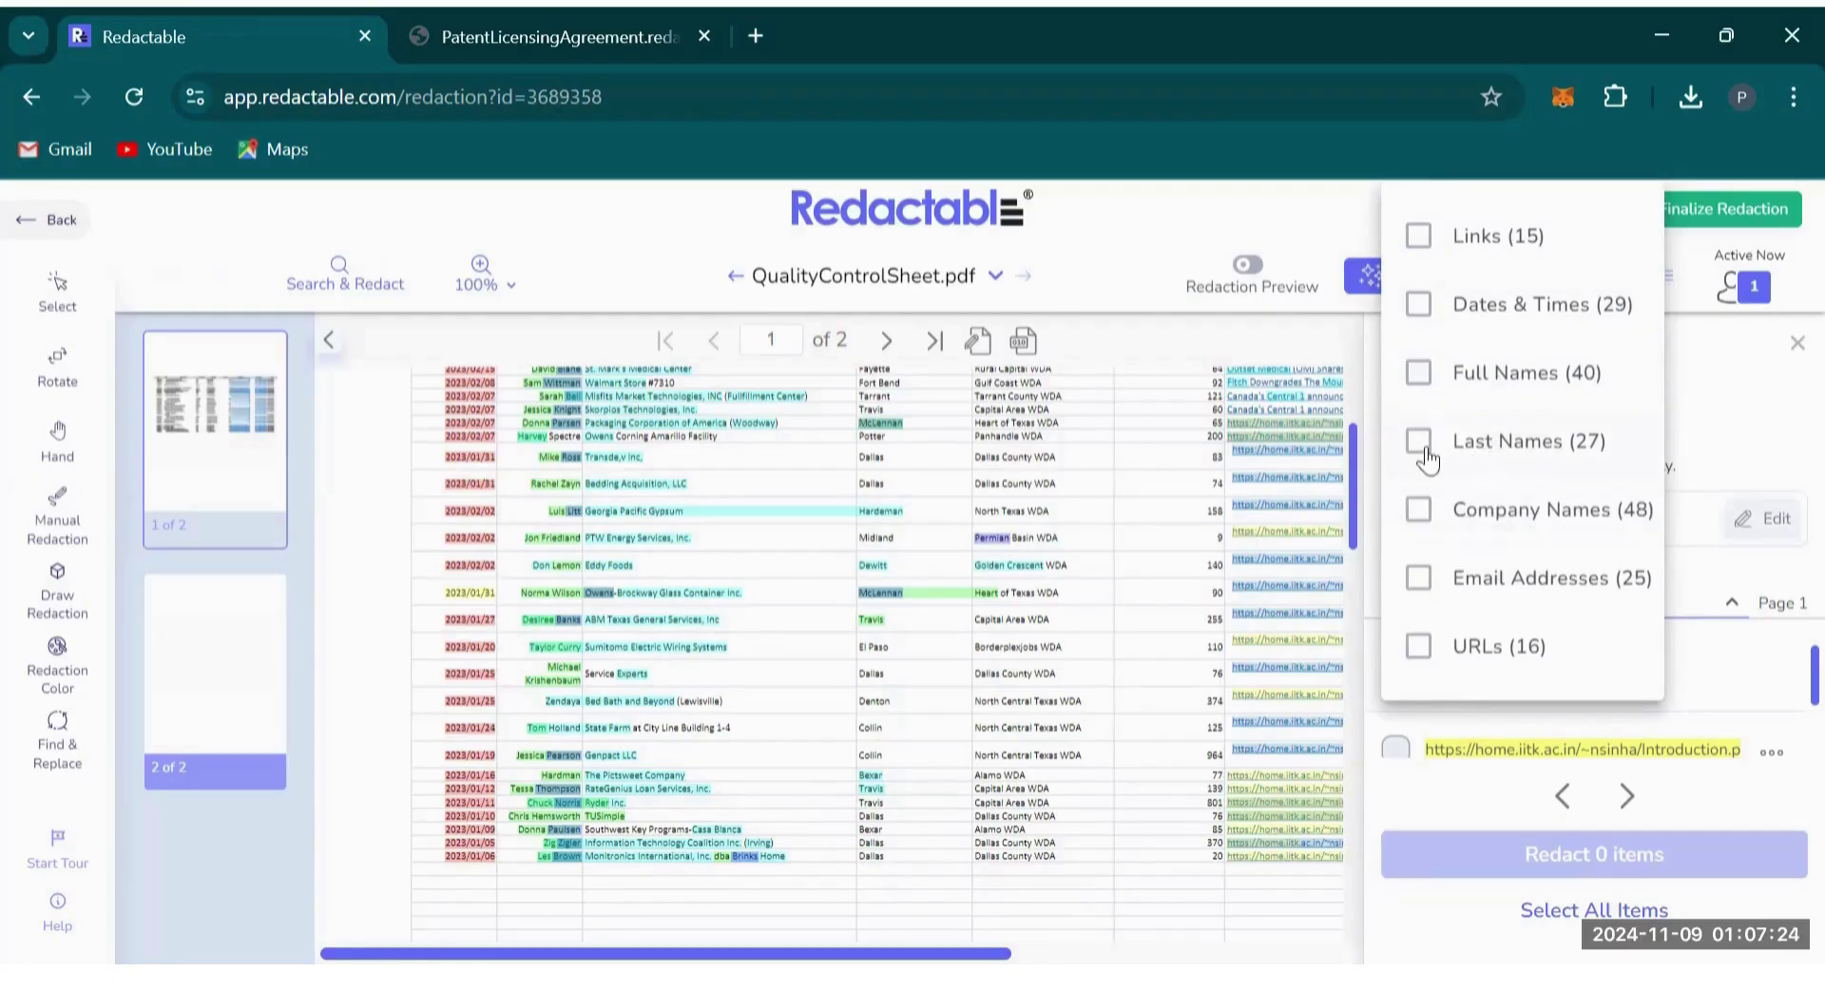
{"action": "scroll", "coordinate": [855, 561], "scroll_direction": "up", "scroll_amount": 2}
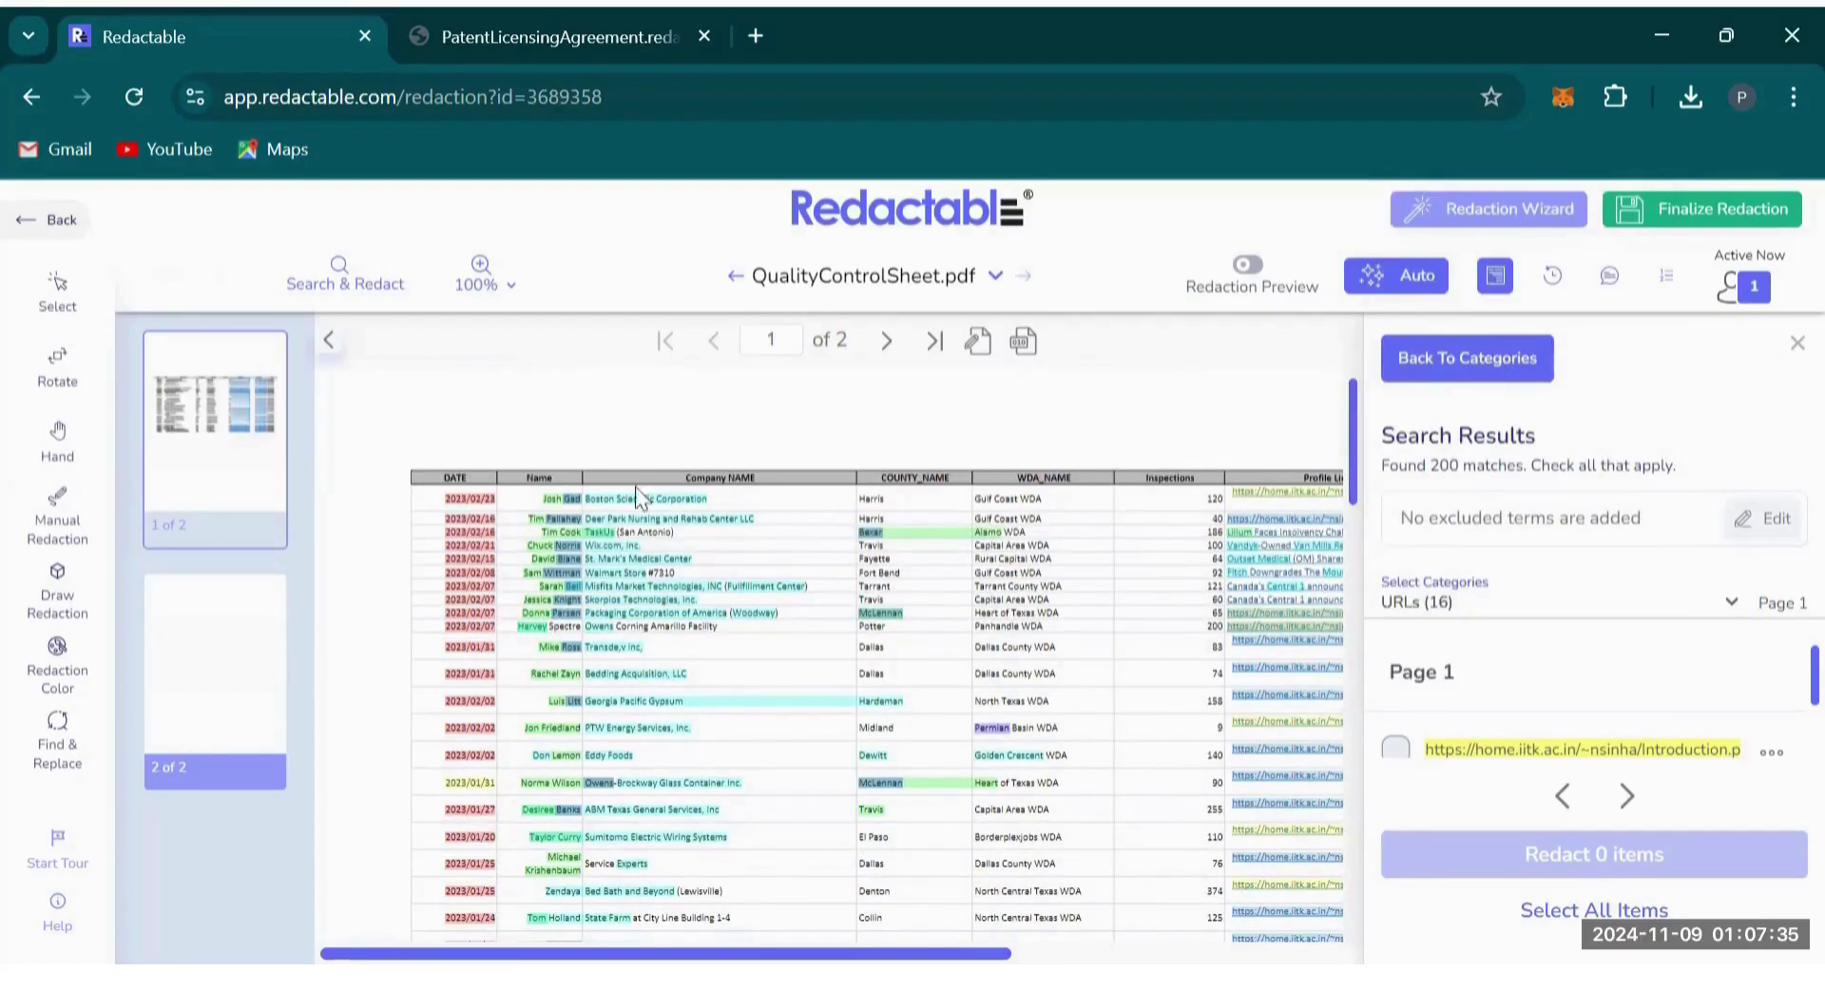
{"action": "left_click", "coordinate": [1499, 598]}
{"action": "left_click", "coordinate": [1527, 513]}
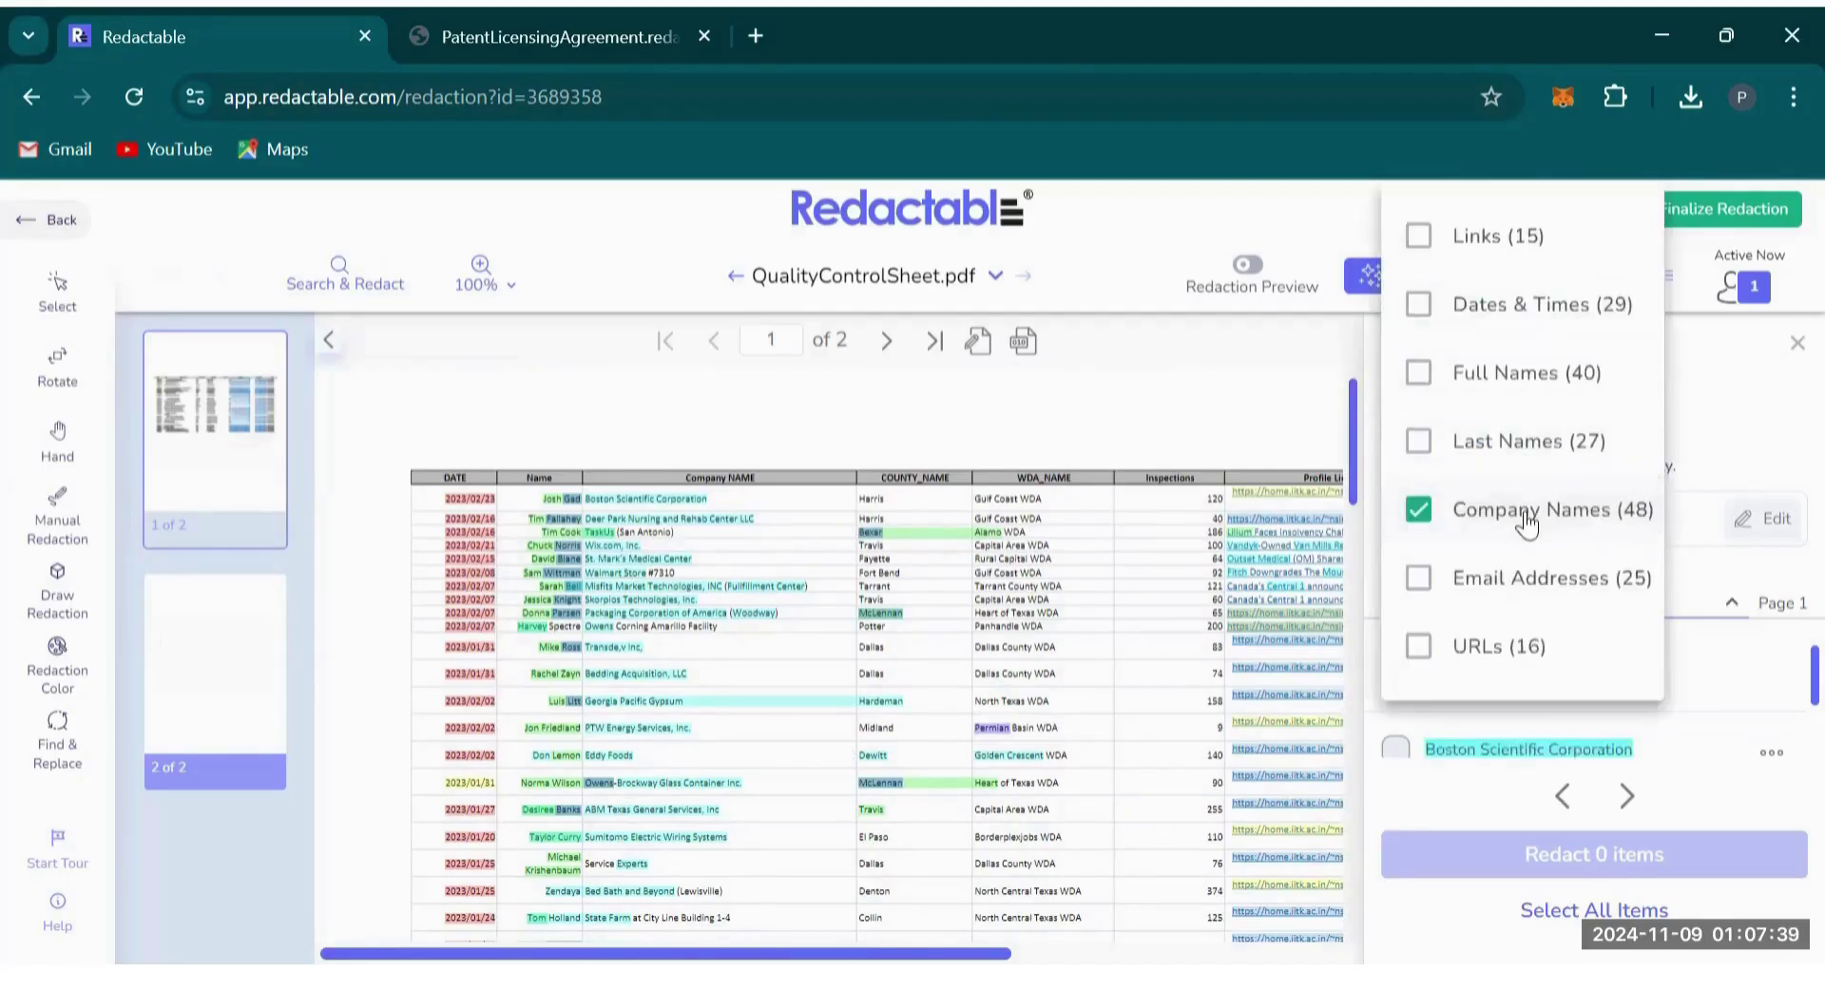
Remove all occurrences of "Boston Scientific Corporation" from the company name matches so they are excluded from redaction.
{"action": "left_click", "coordinate": [1400, 749]}
{"action": "left_click", "coordinate": [1397, 751]}
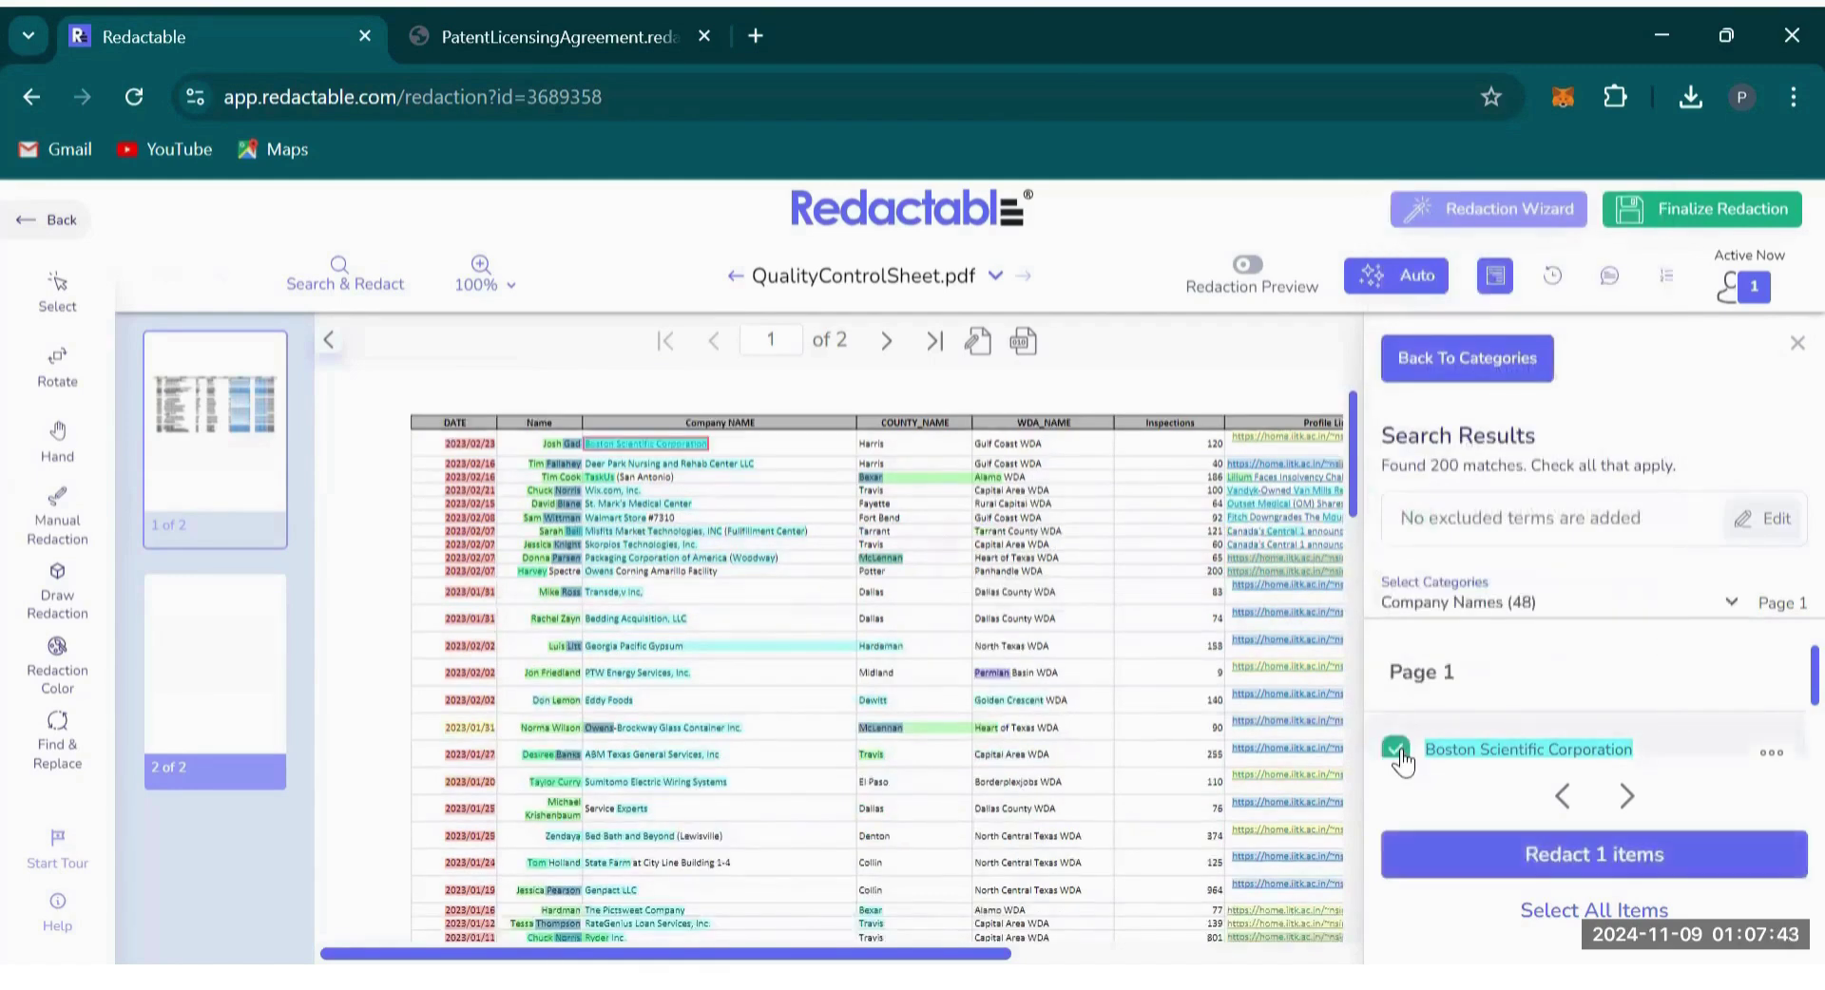
{"action": "left_click", "coordinate": [1772, 753]}
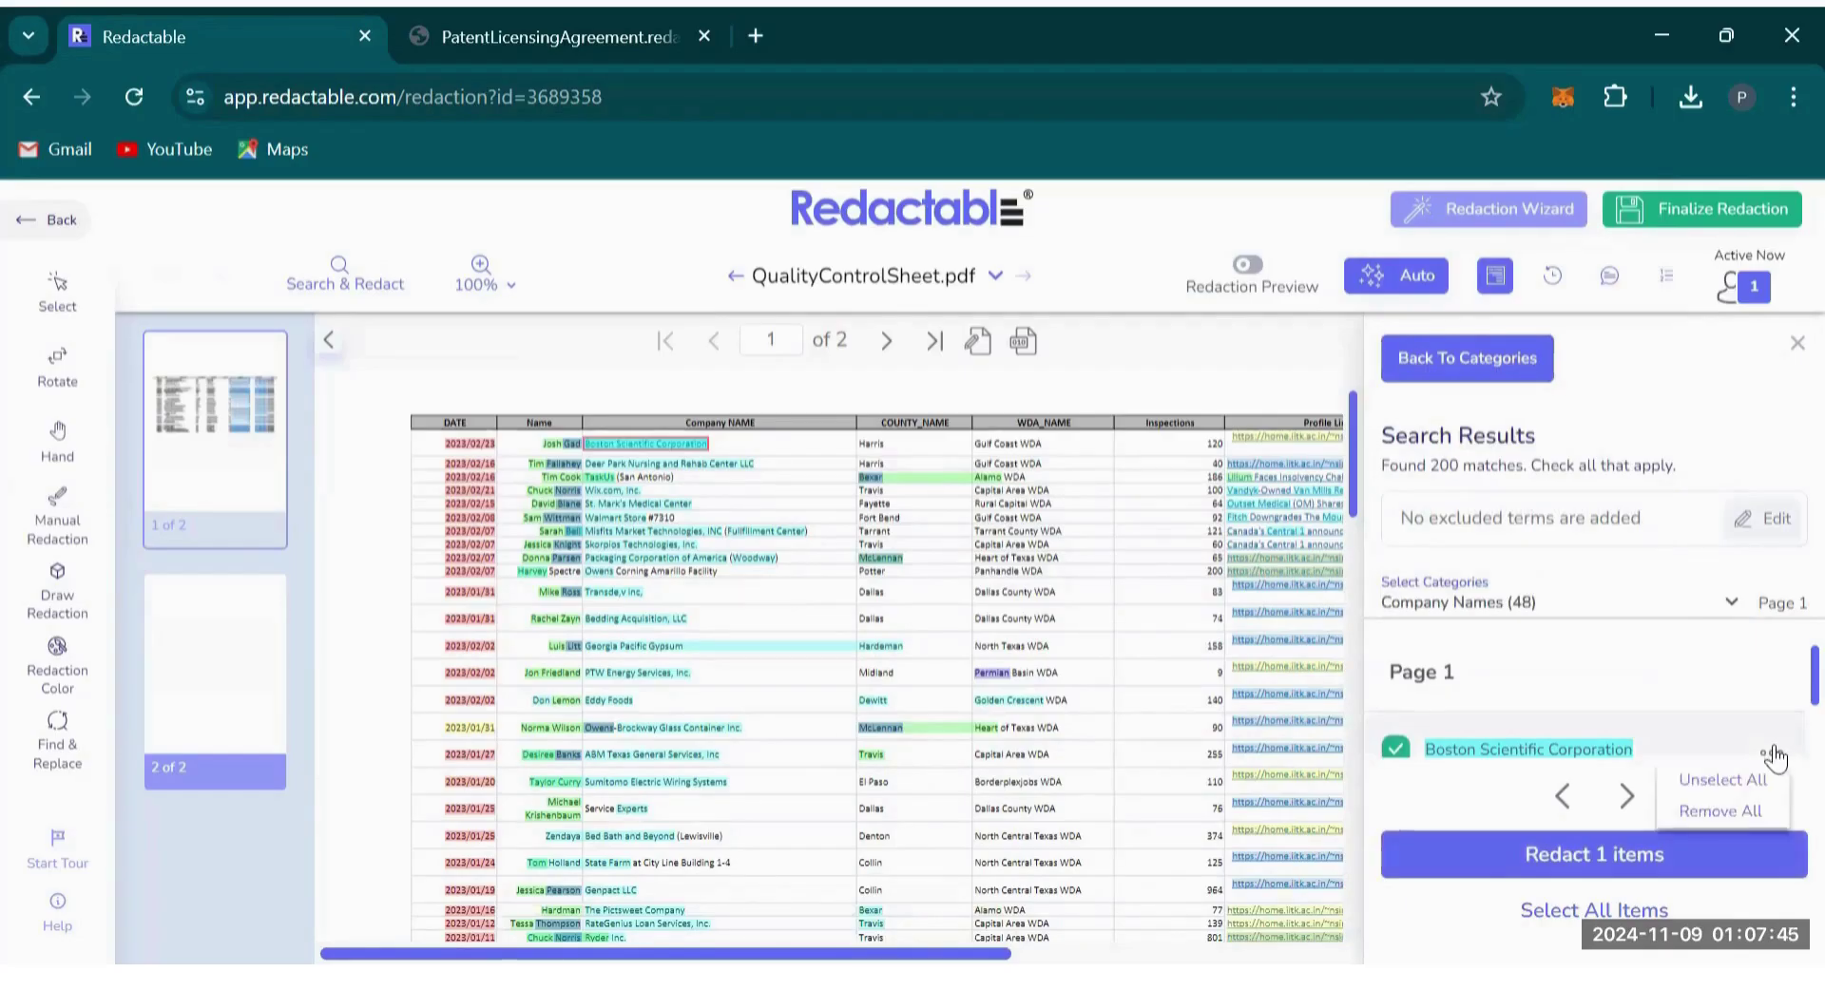
{"action": "left_click", "coordinate": [1715, 811]}
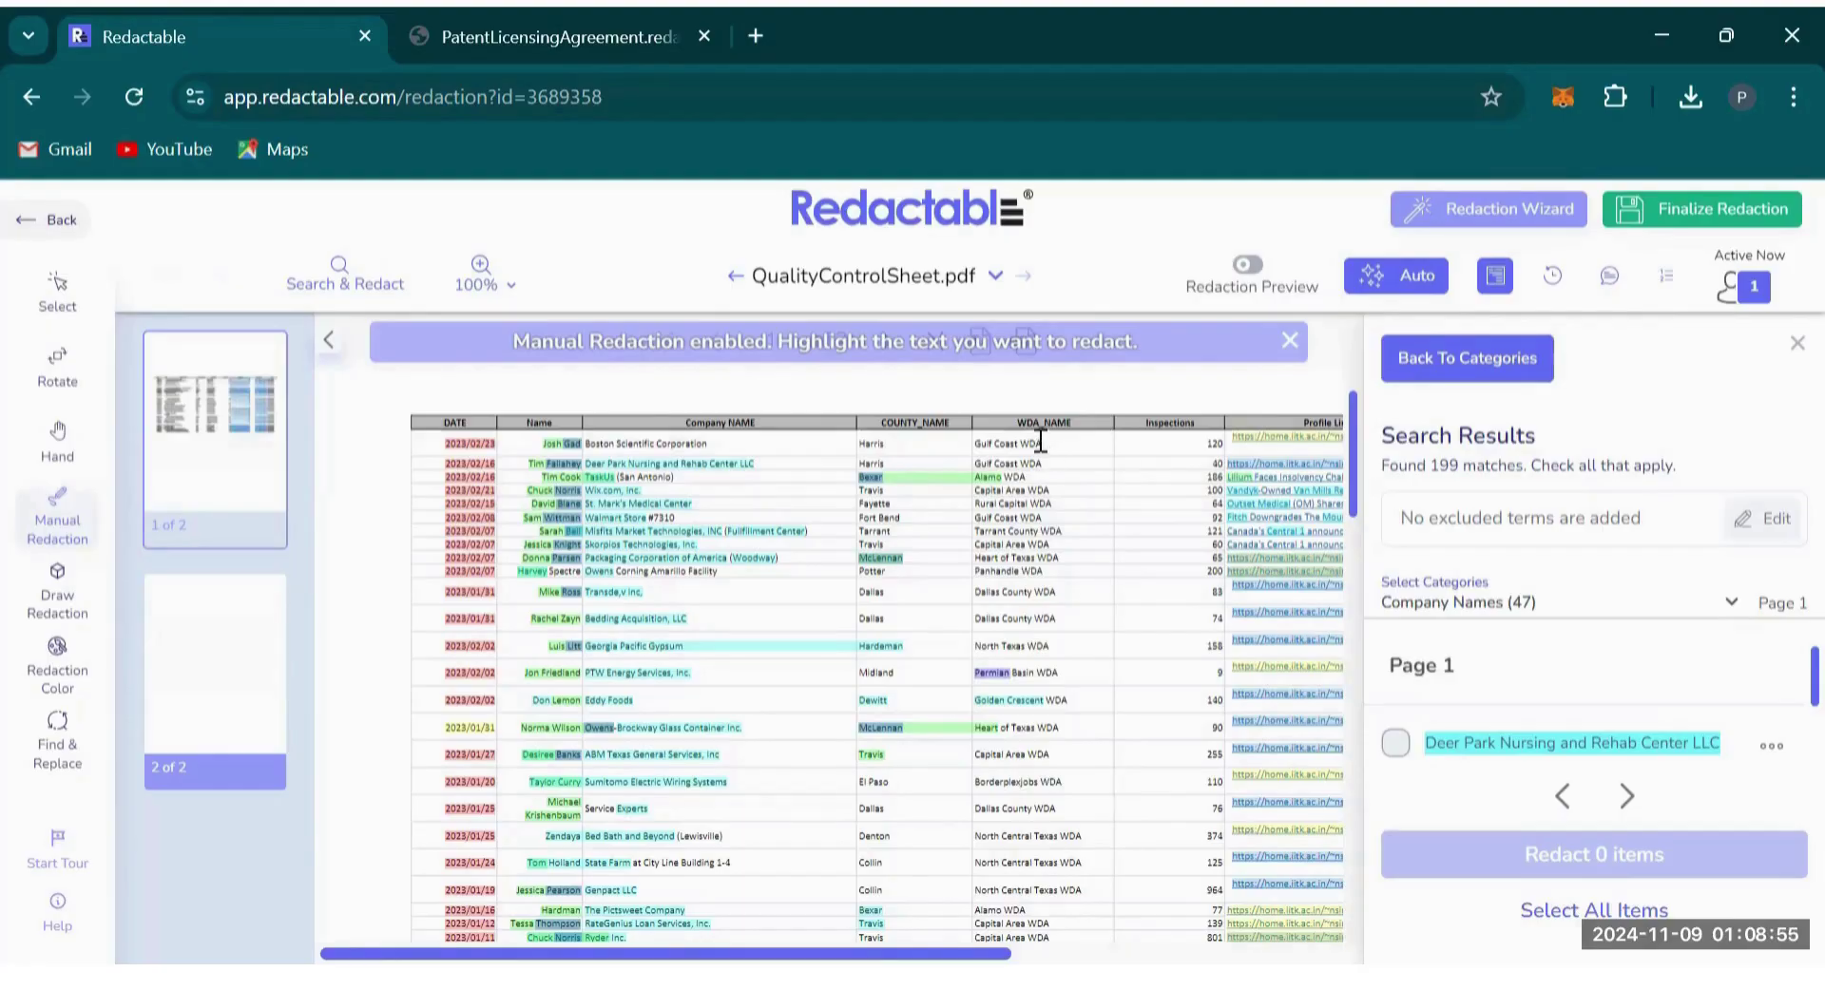
Manually redact the "Gulf Coast WDA" text in the Boston Scientific Corporation row.
{"action": "left_click_drag", "start_coordinate": [1018, 443], "coordinate": [981, 443]}
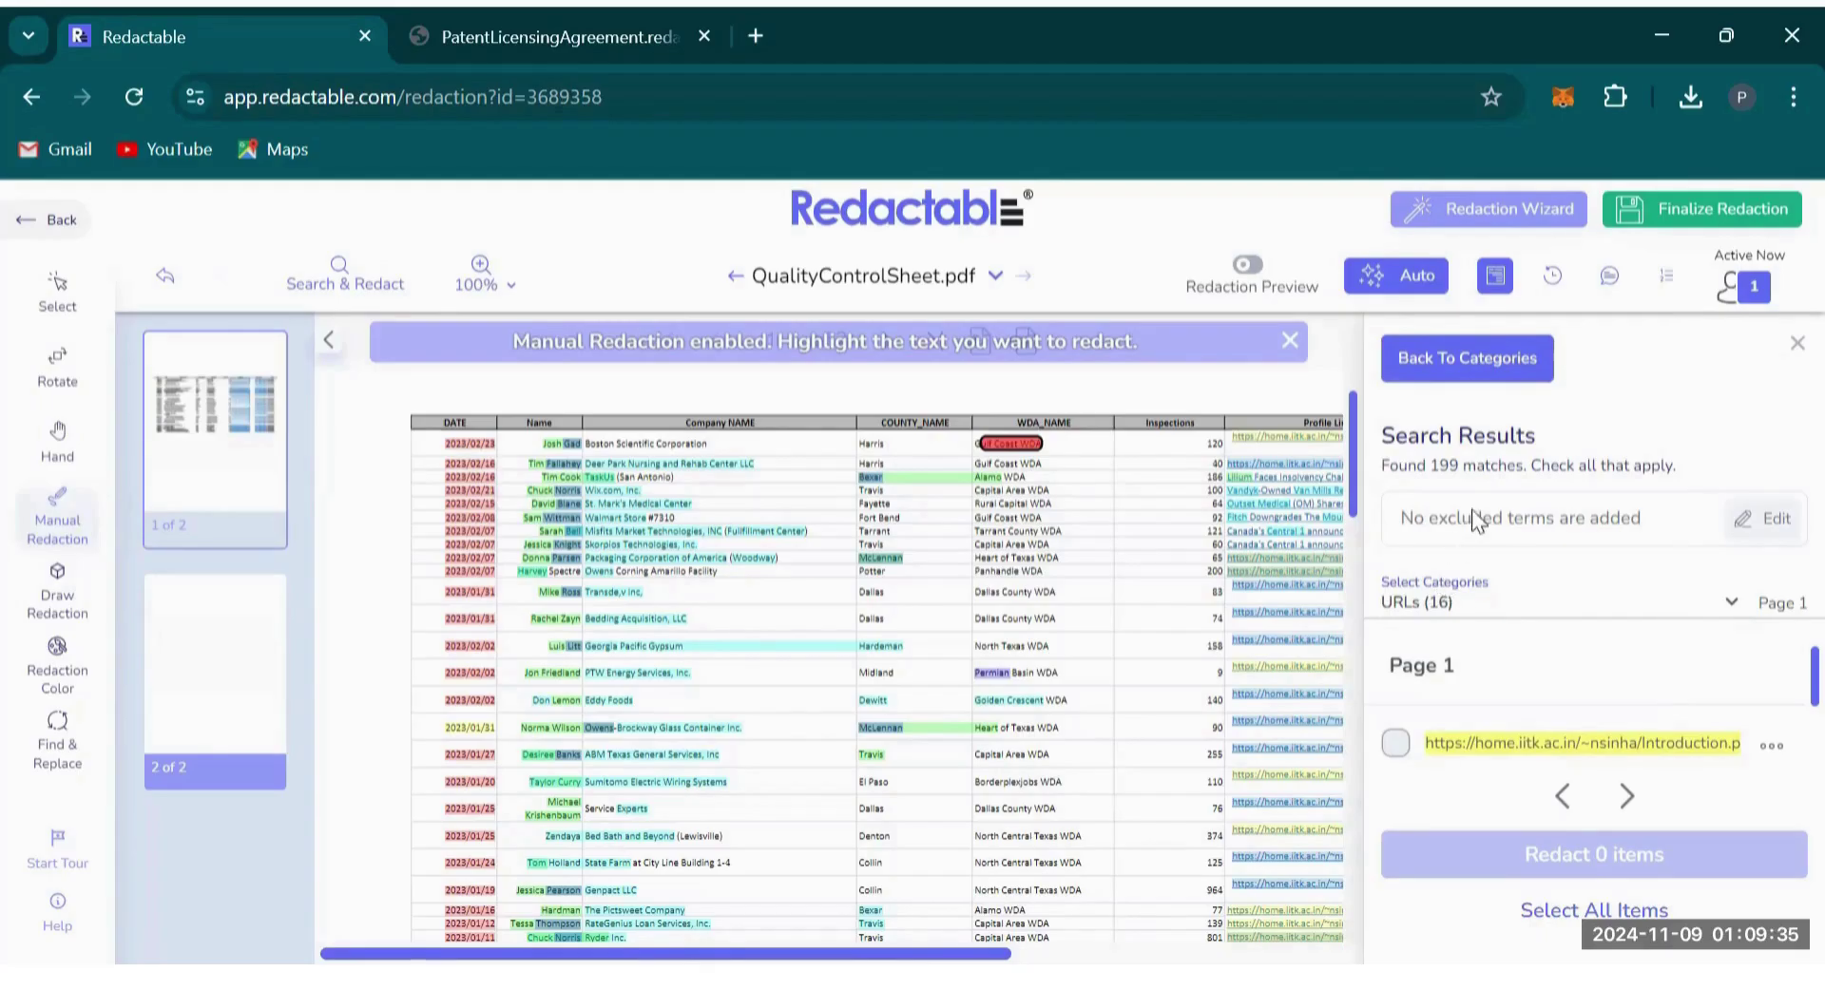
Select and redact all remaining automatically detected items across the categories, and finalize the redaction of the QualityControlSheet.
{"action": "left_click", "coordinate": [1535, 912]}
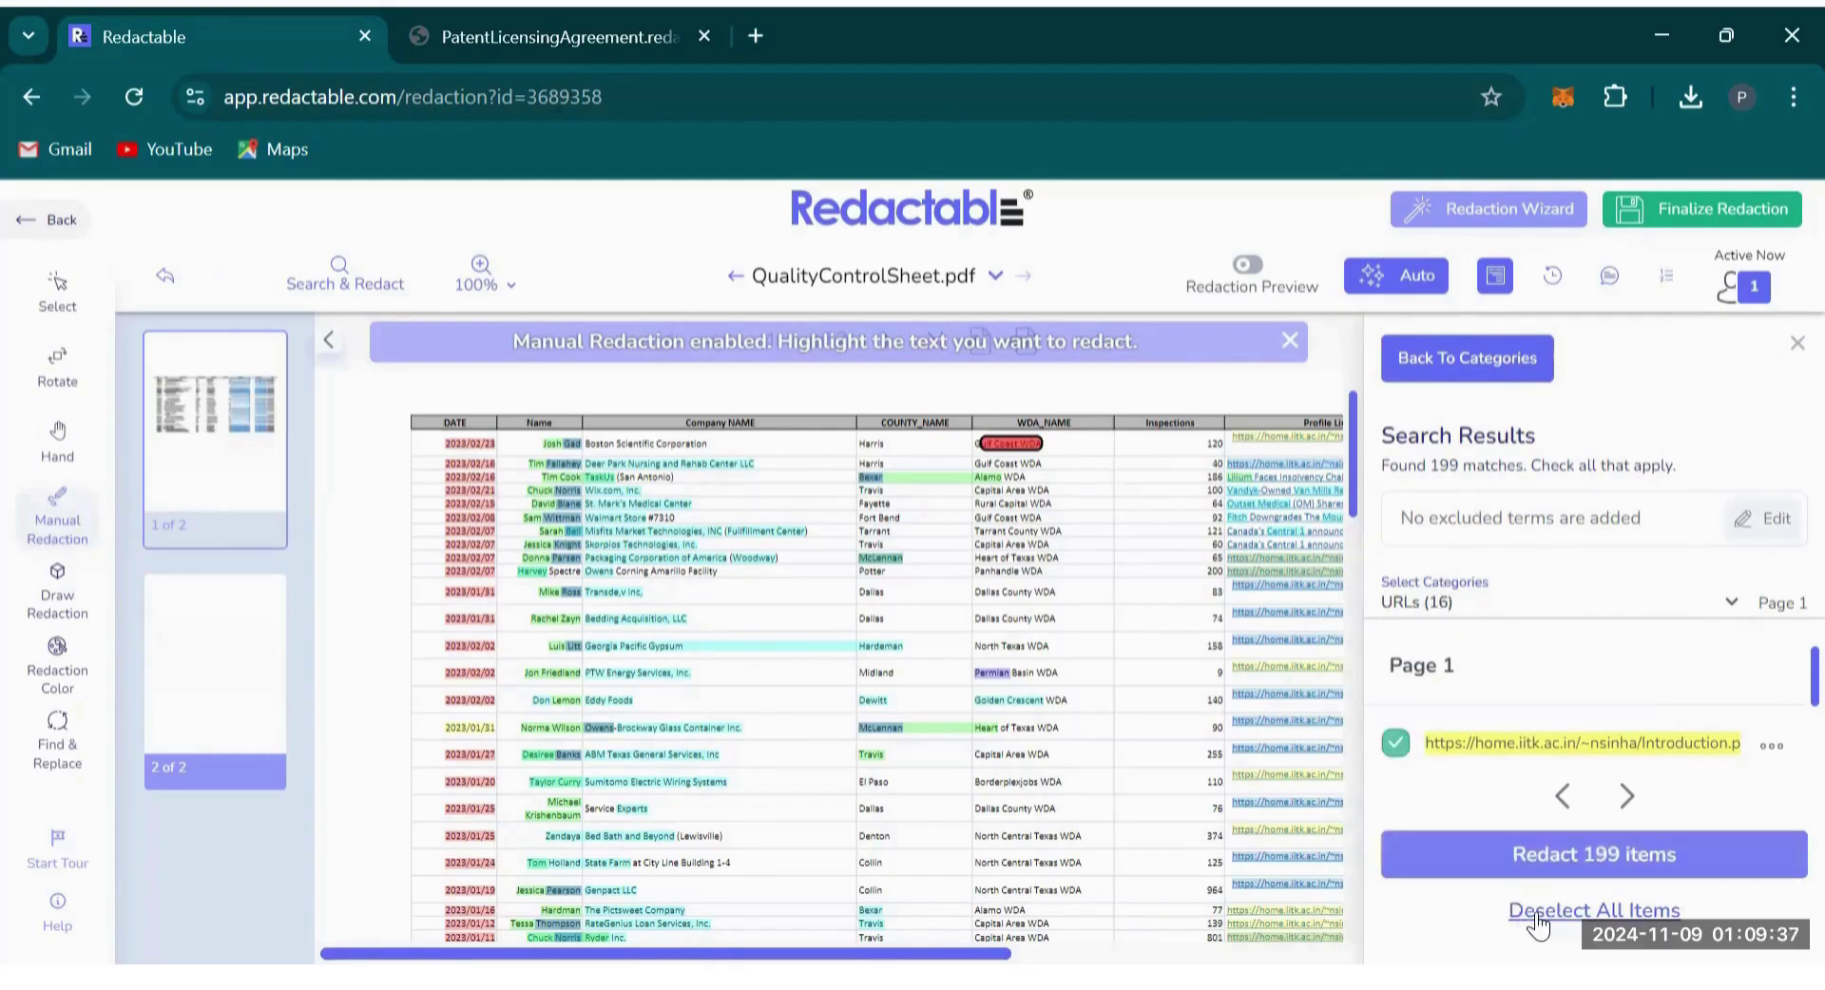
{"action": "left_click", "coordinate": [1553, 860]}
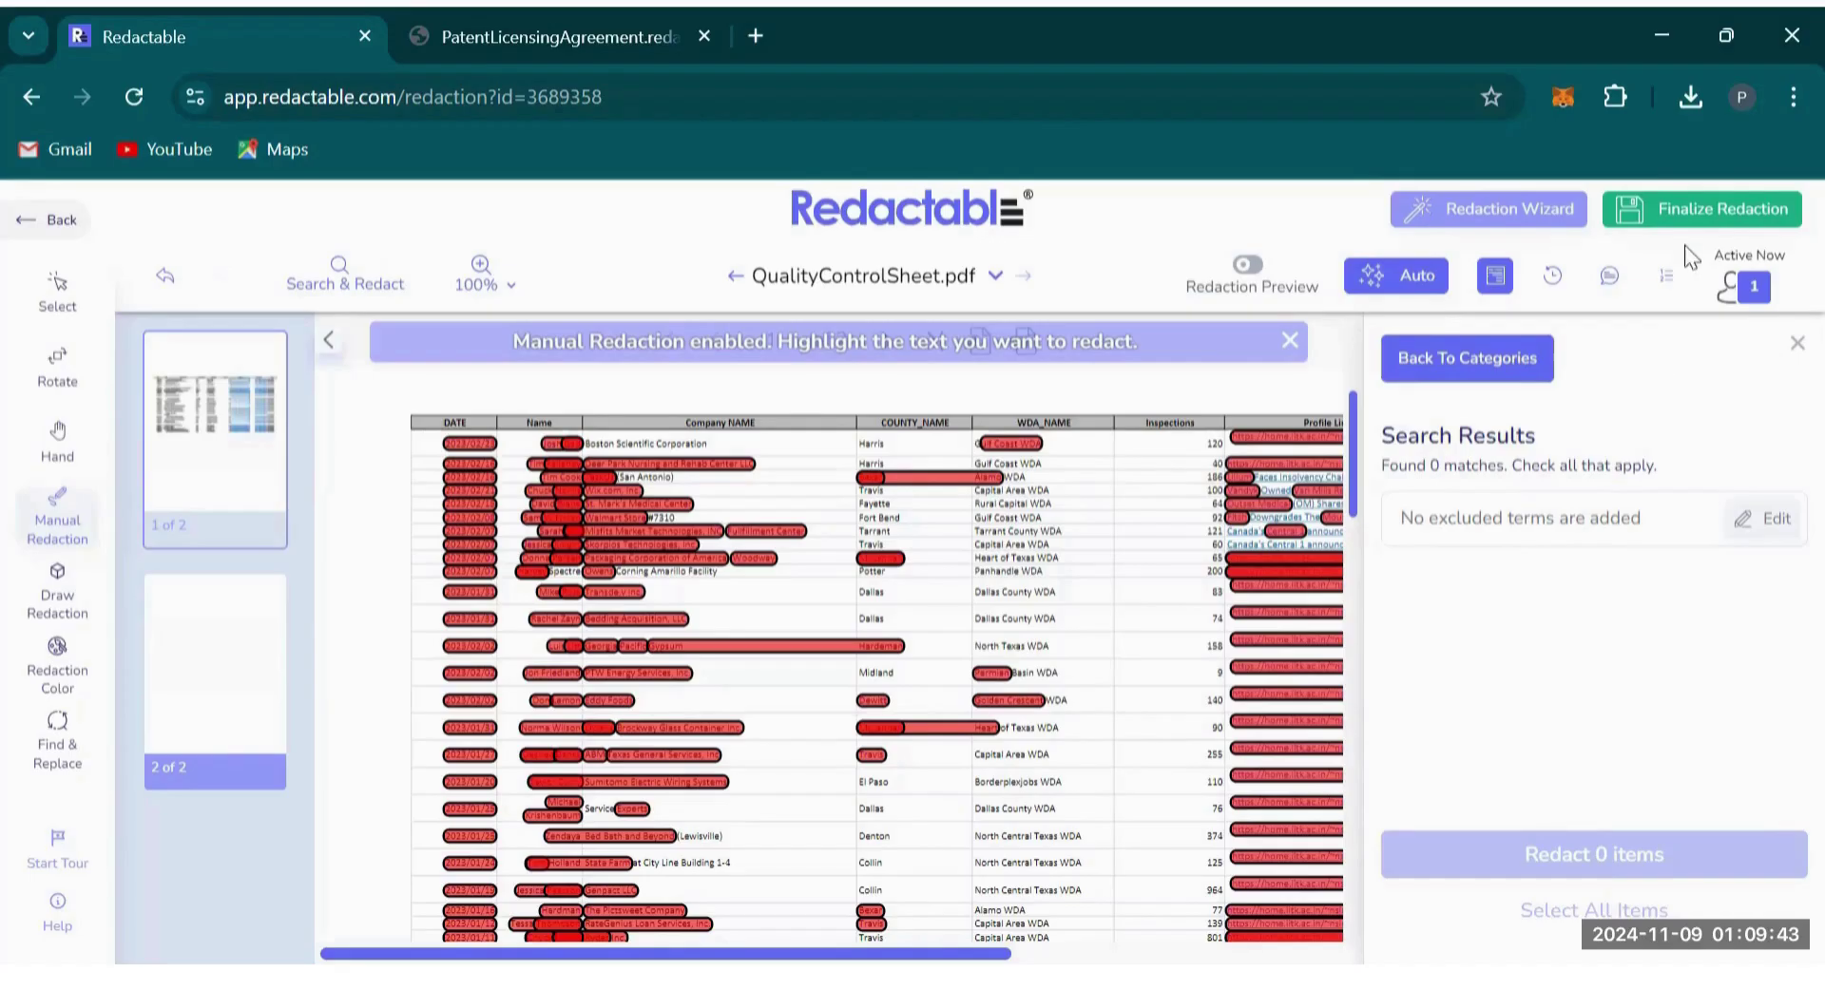
{"action": "left_click", "coordinate": [1731, 208]}
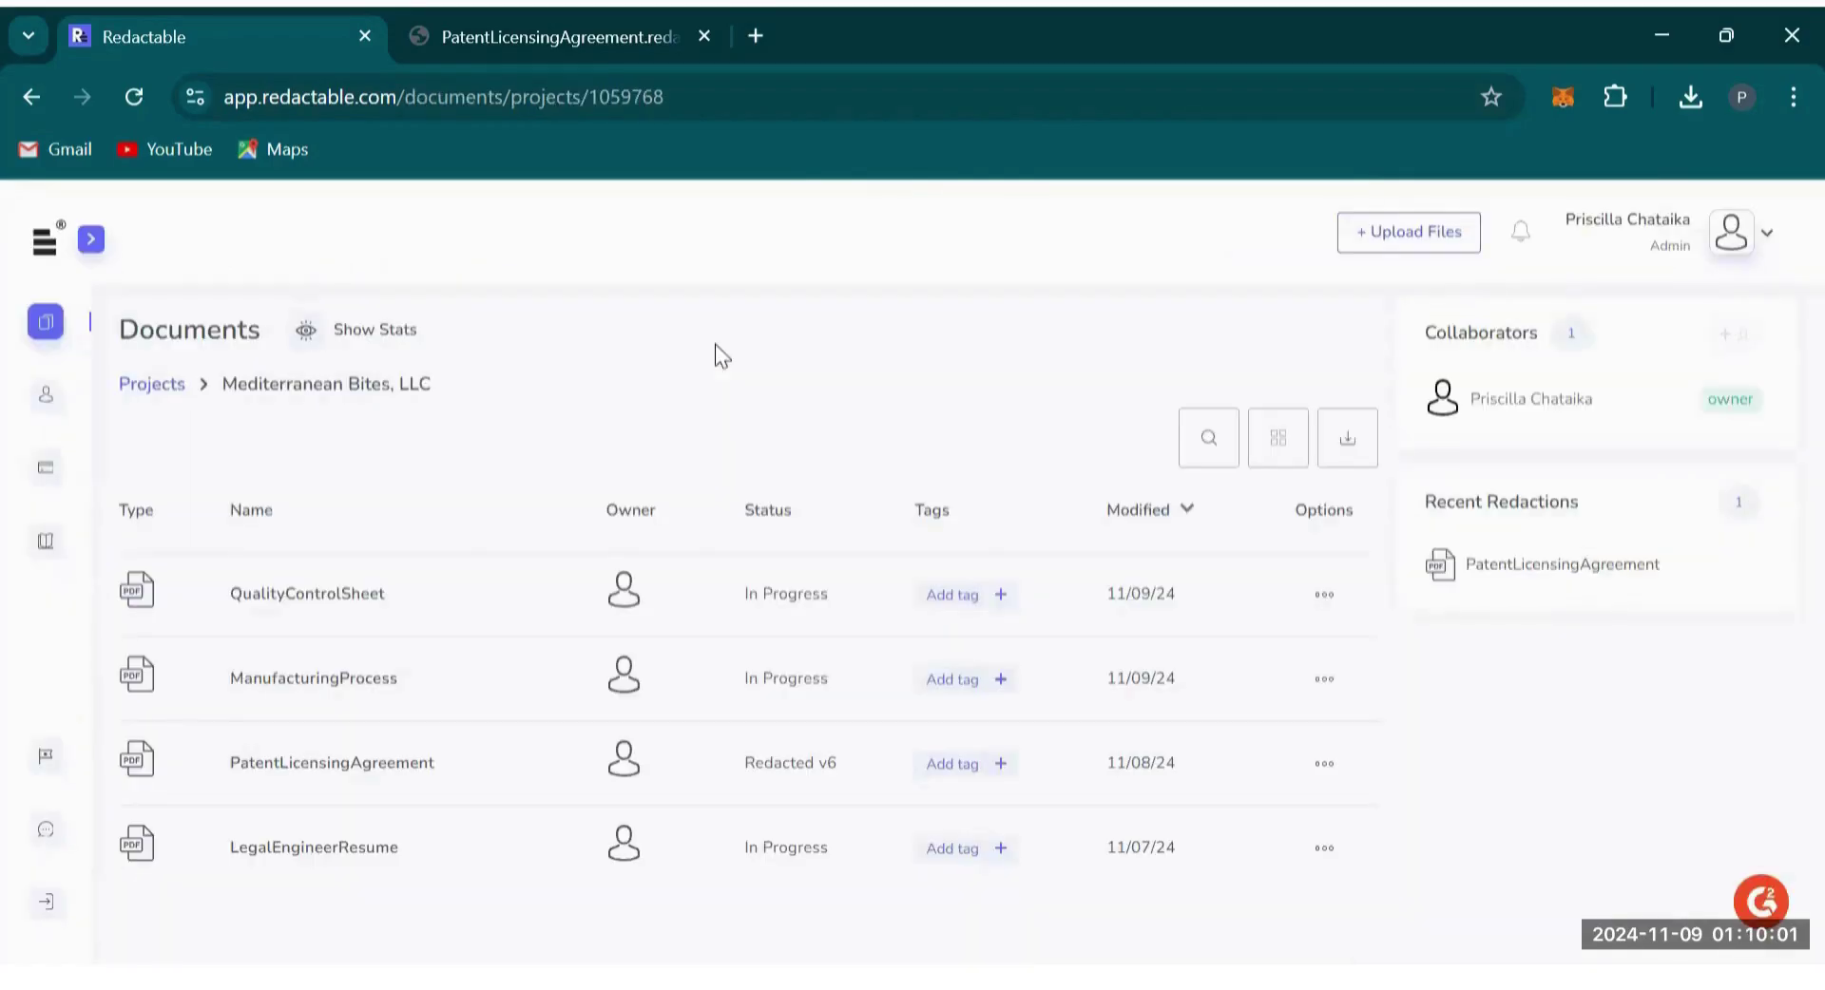